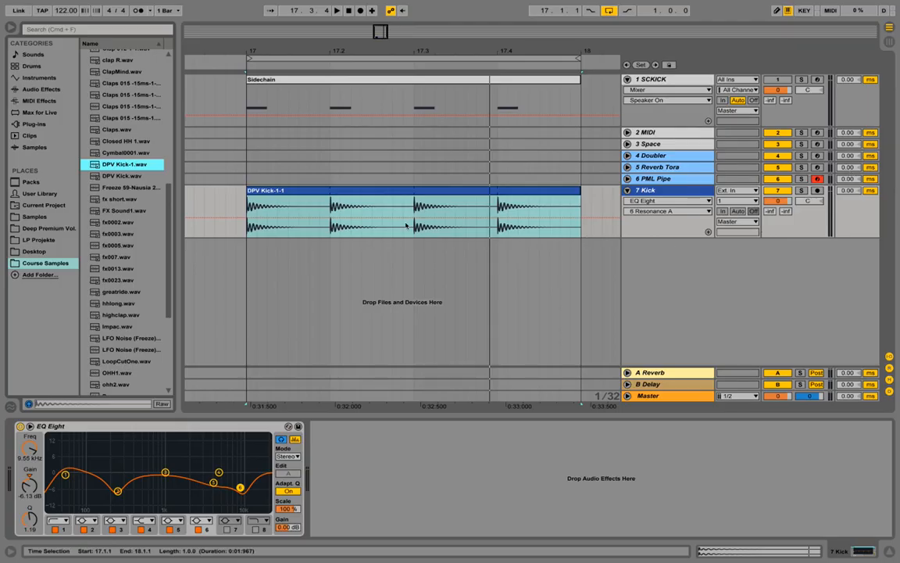
Scroll the Course Samples list in the Browser and select Perc.wav.
left_click_drag(169, 199, 173, 234)
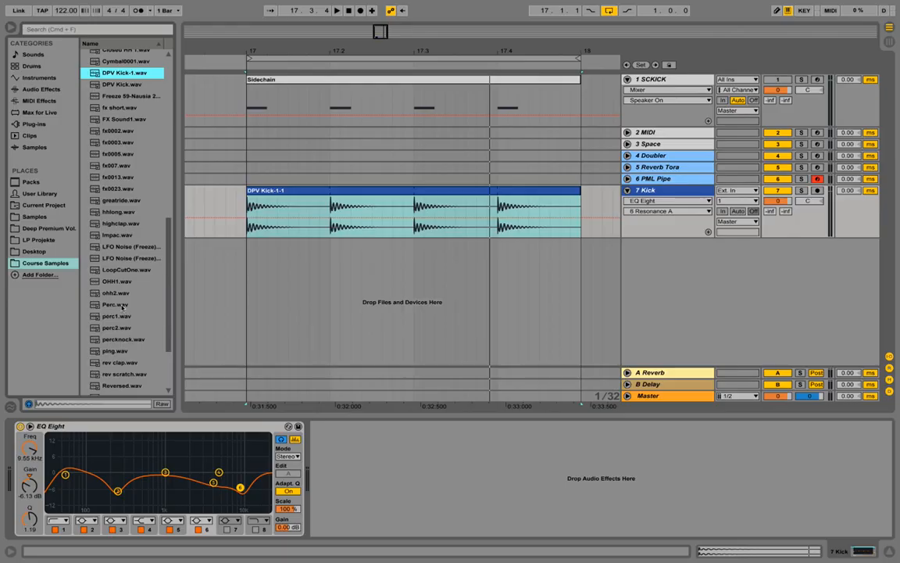
left_click(115, 305)
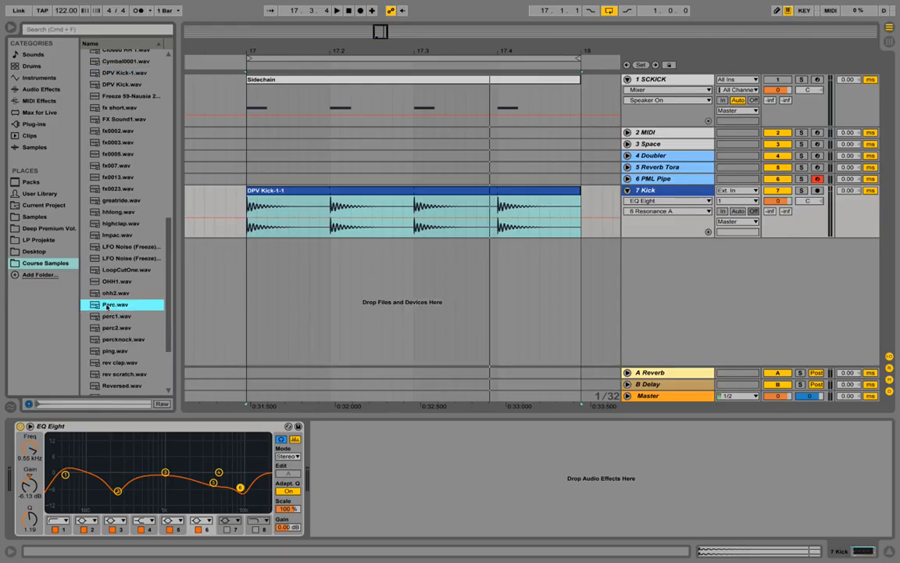
Drop Perc.wav in as a new Perc track and move the Kick track above it.
left_click_drag(107, 306, 607, 276)
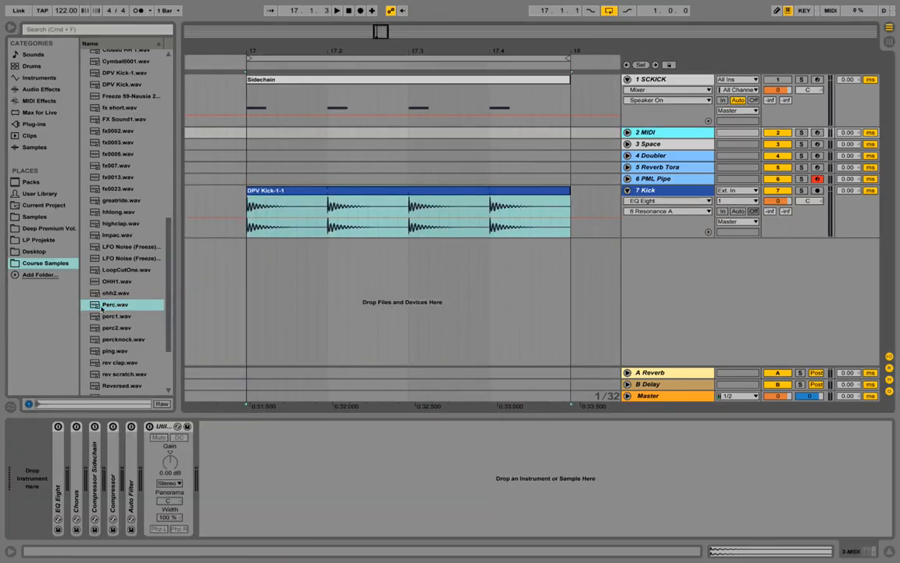
left_click_drag(101, 308, 47, 431)
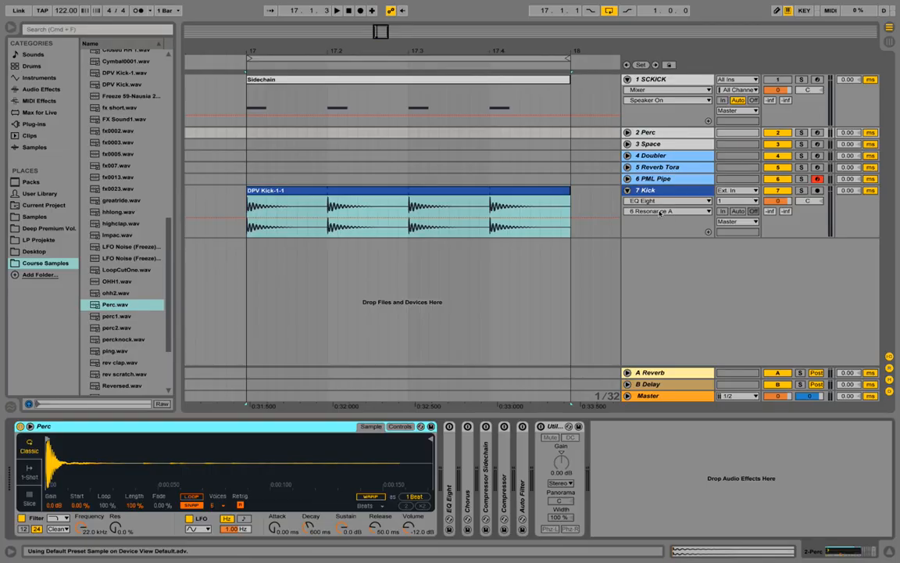
left_click_drag(659, 191, 664, 125)
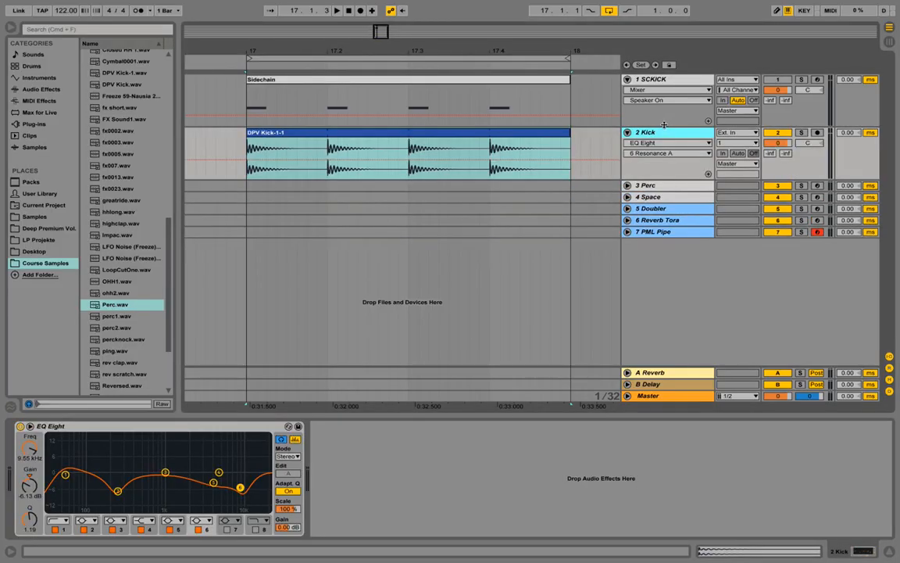
left_click(653, 185)
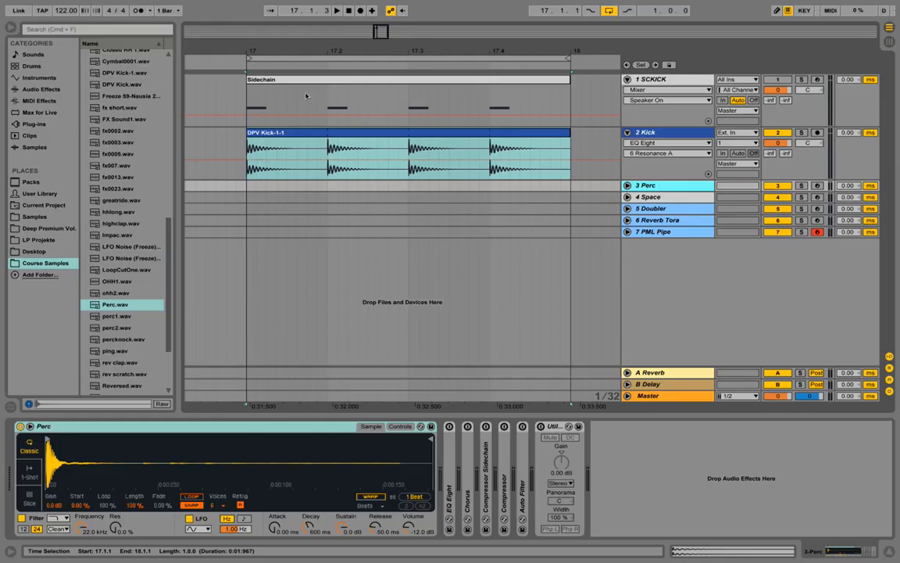
Copy the Sidechain clip onto the Perc track, rename it 'Clap - Perc', and play it.
left_click(261, 80)
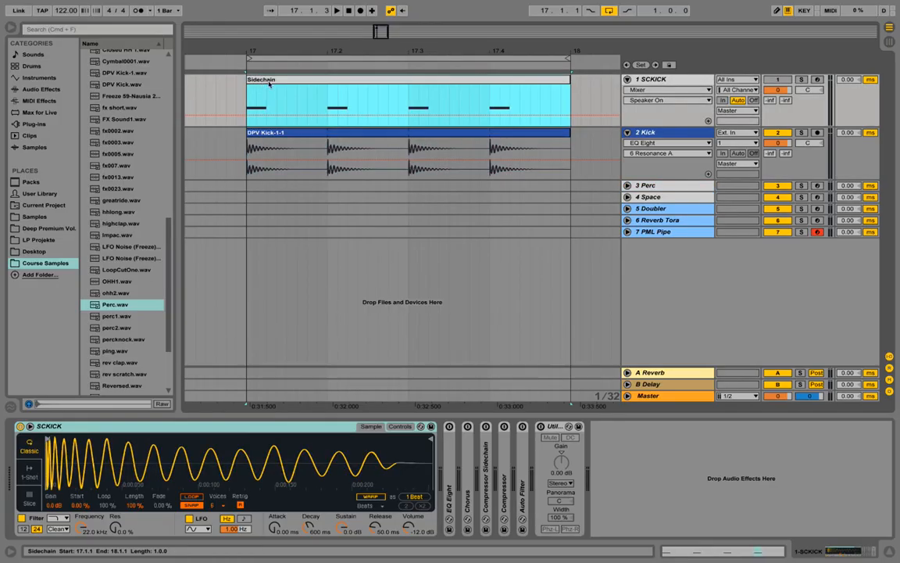
left_click_drag(286, 79, 286, 186)
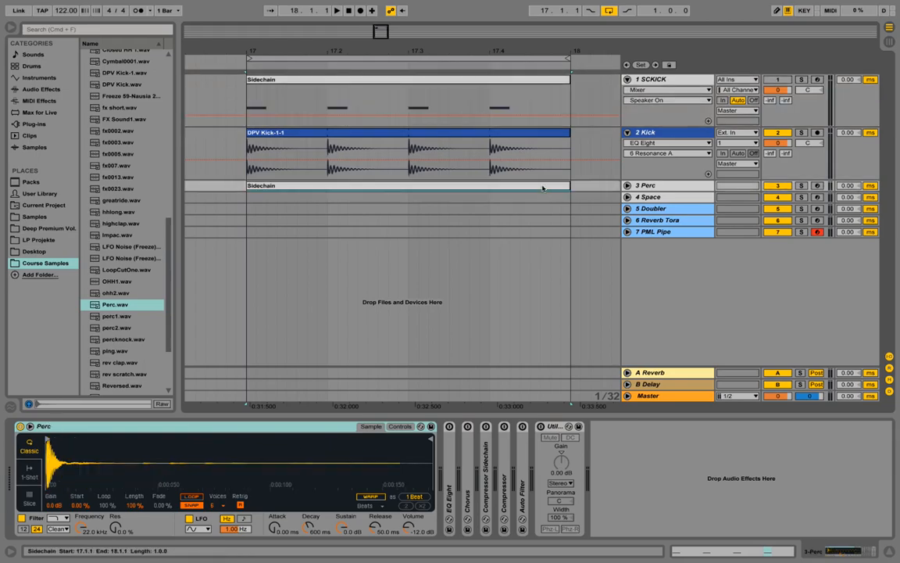
left_click(626, 185)
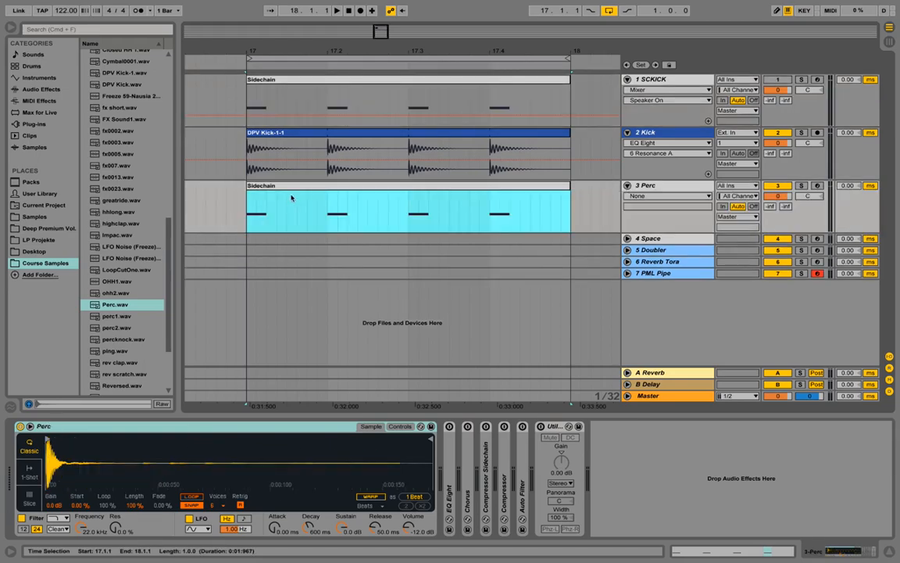
right_click(277, 186)
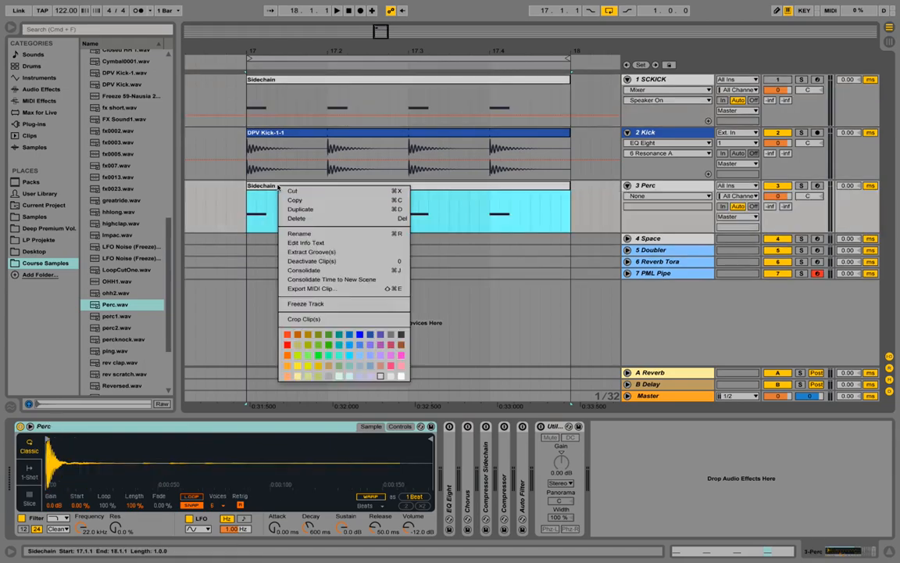
left_click(342, 237)
type("Clap - Perc")
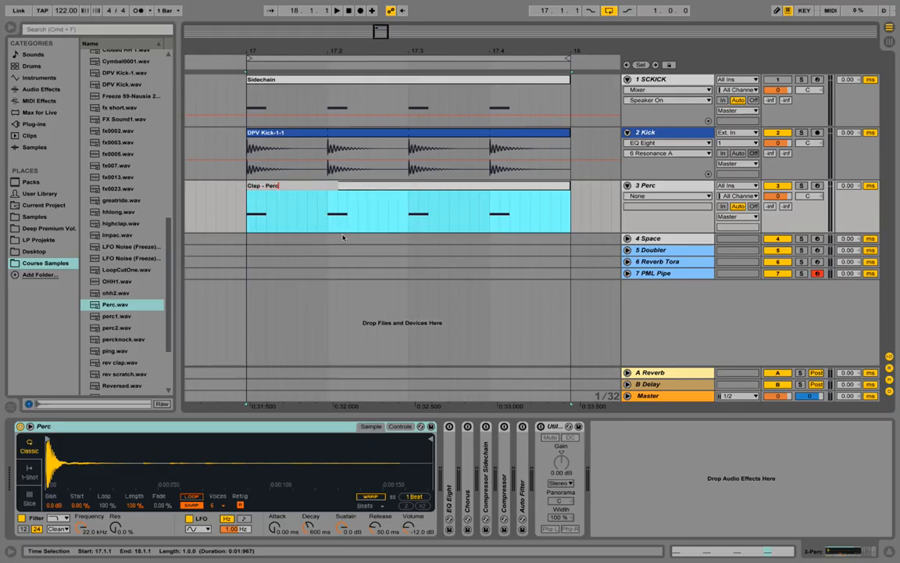
key("Return")
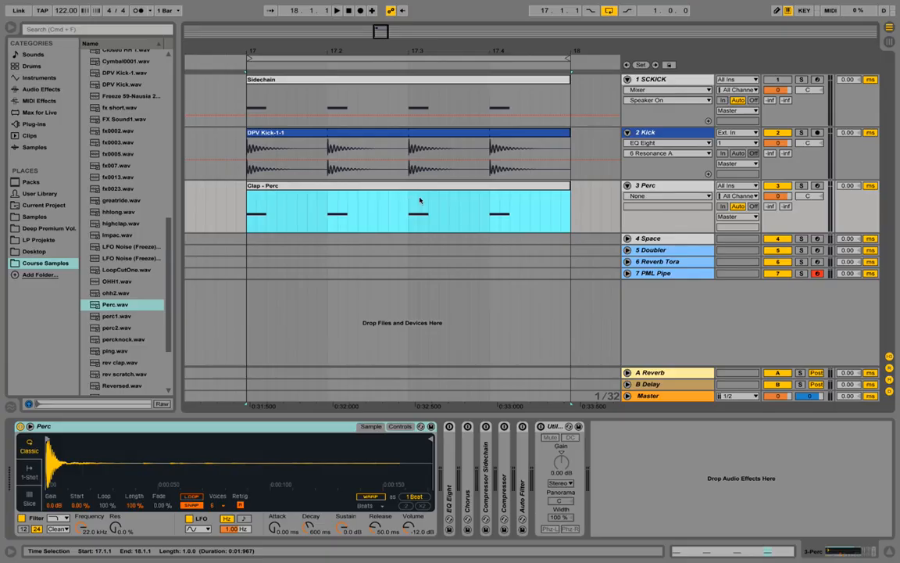
key("space")
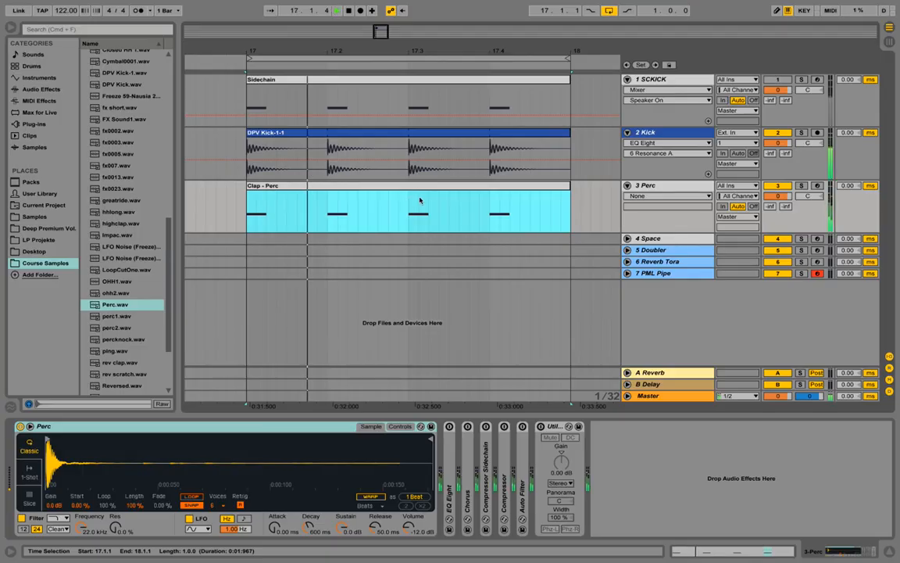
Delete the C3 notes at 1.1 and 1.3 in the Clap - Perc clip.
double_click(378, 193)
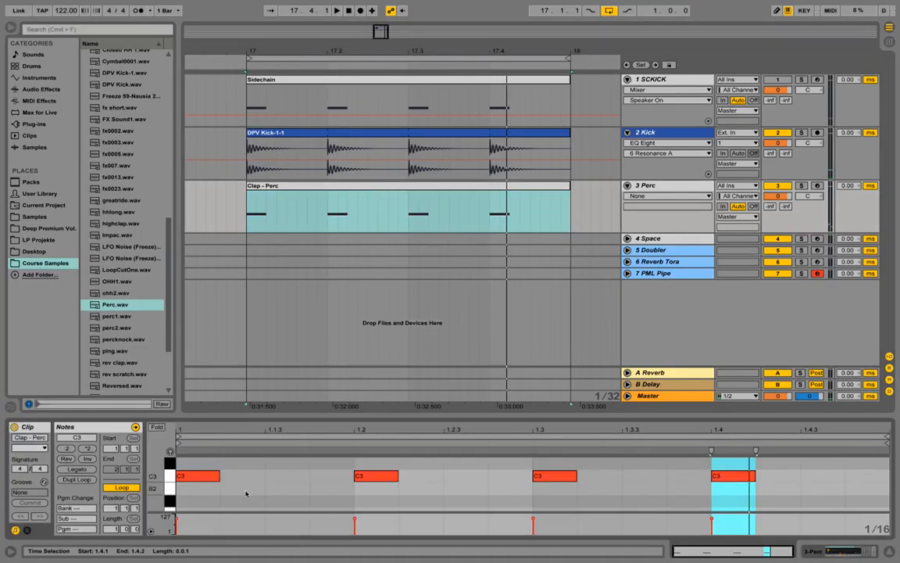
left_click_drag(252, 491, 189, 478)
key("Delete")
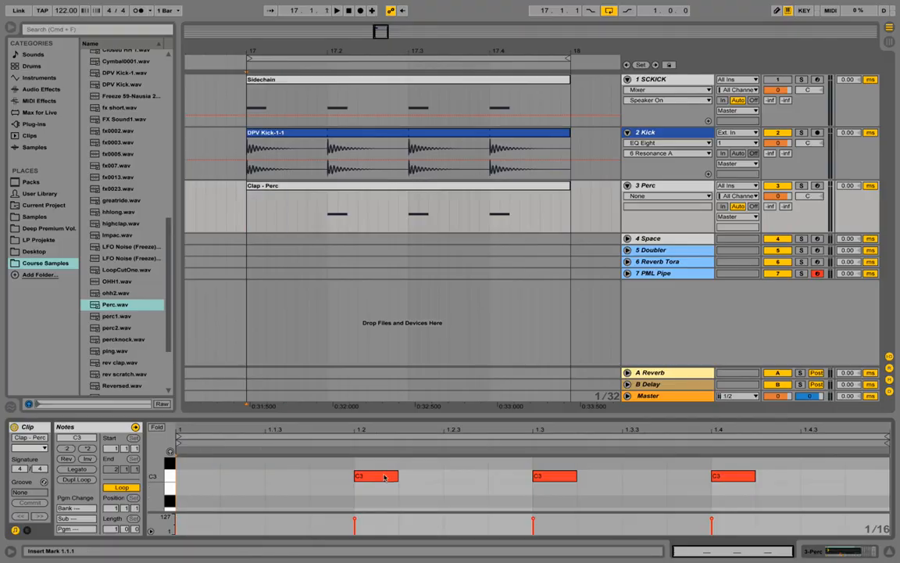
left_click_drag(474, 468, 576, 489)
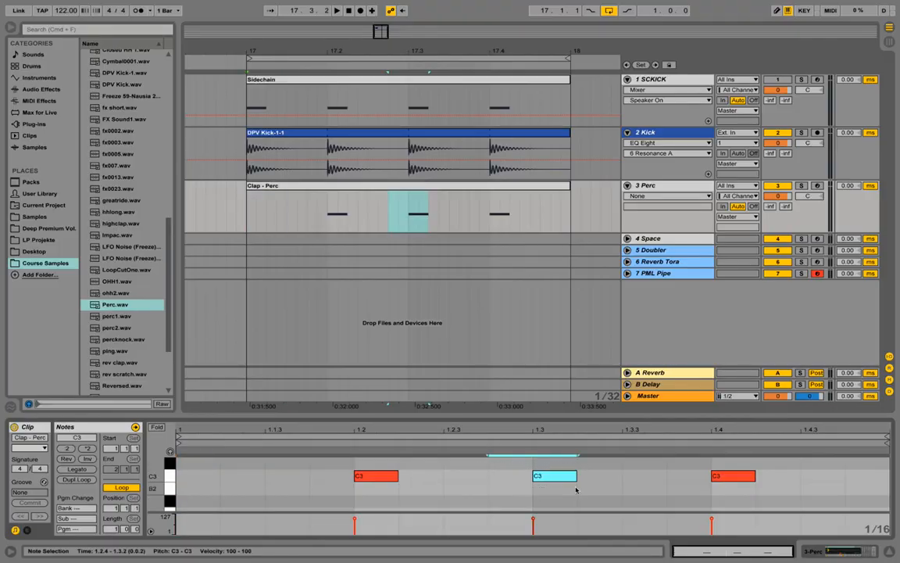
key("Delete")
Lengthen the remaining C3 notes on beats 2 and 4 and audition the pattern.
key("space")
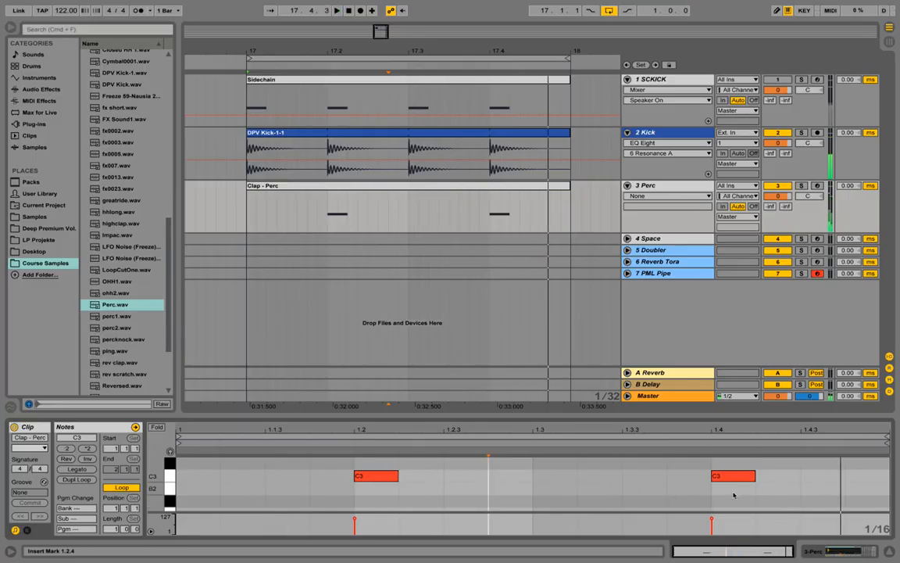
key("space")
left_click_drag(794, 486, 477, 480)
key("space")
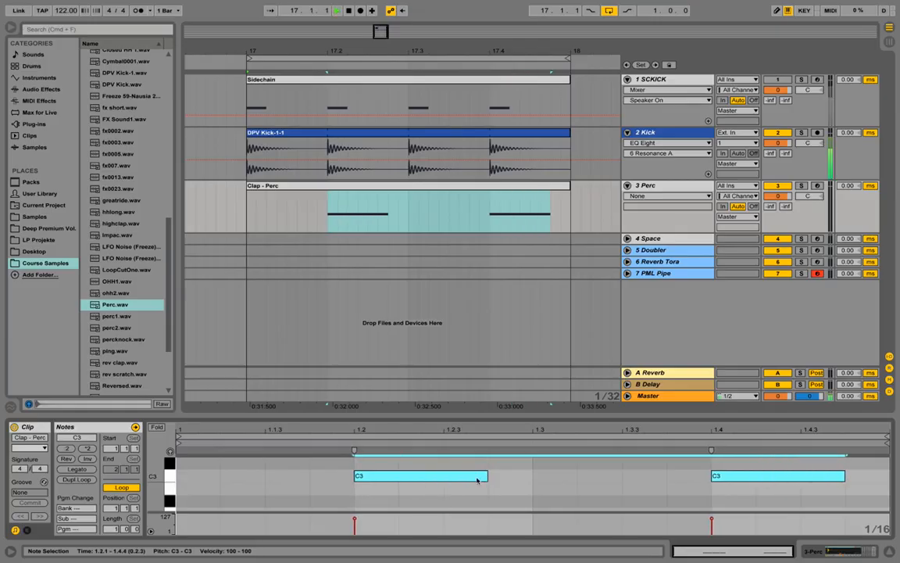
key("space")
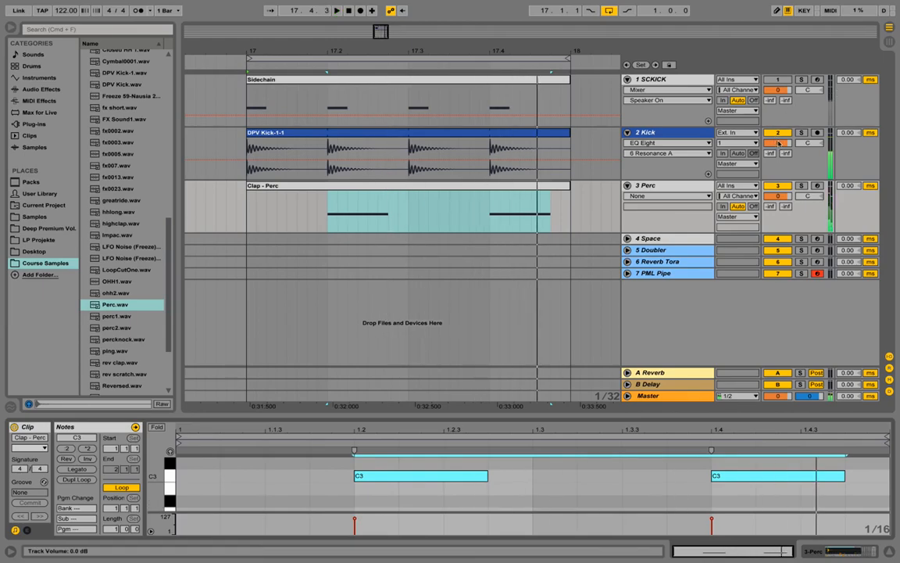
Lower the Kick track to -5.2 dB and the Perc track to -5.4 dB, then check the balance.
left_click_drag(779, 143, 778, 152)
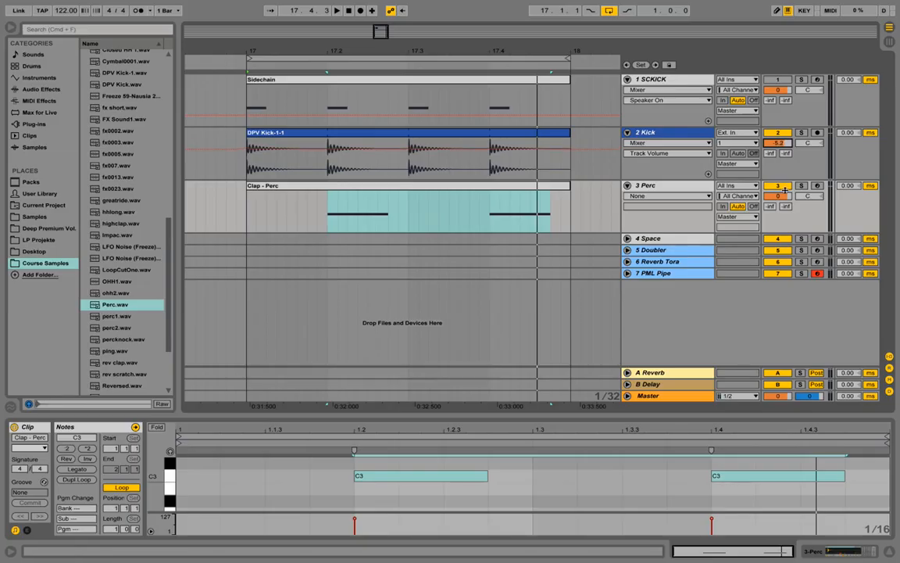
left_click_drag(779, 196, 780, 217)
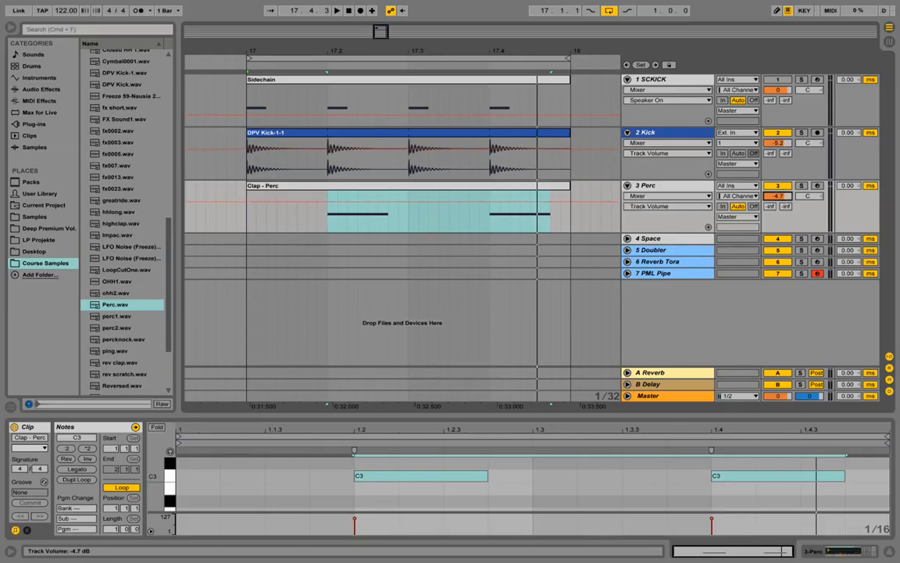
key("space")
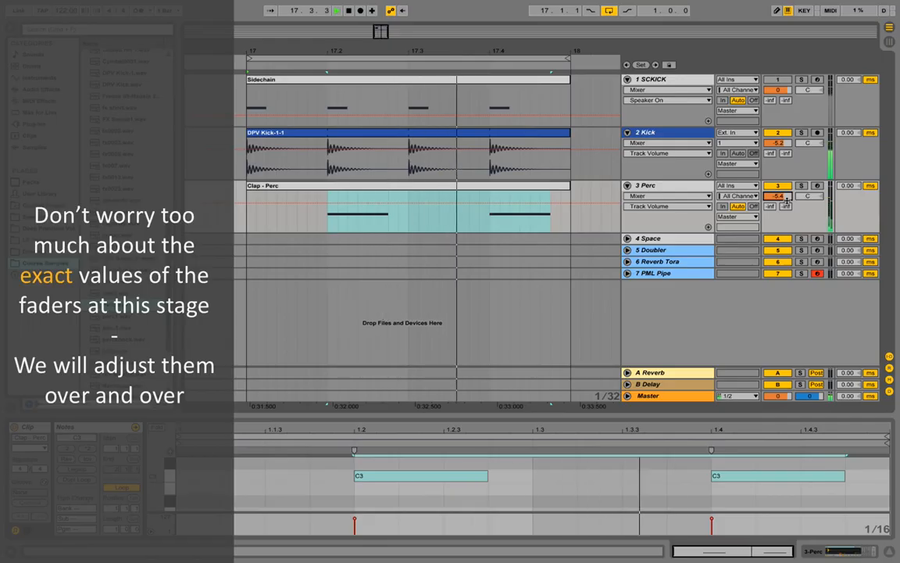
left_click(688, 185)
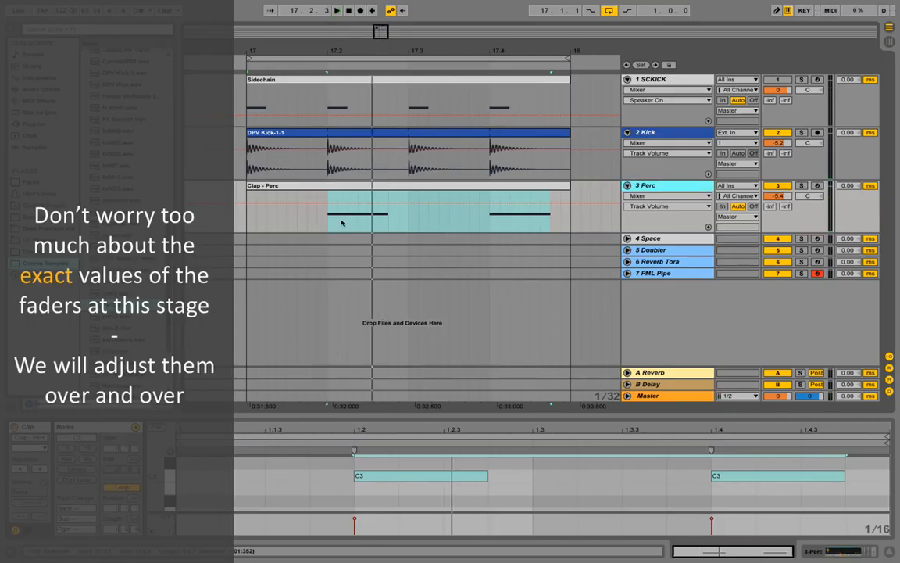
right_click(653, 186)
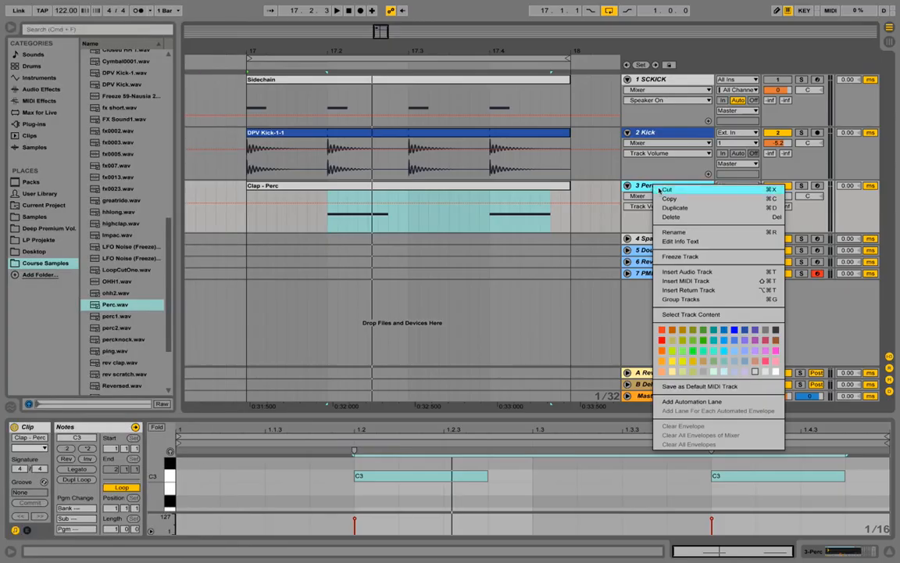
Duplicate the Perc track and load Claps.wav into the copy's sampler.
left_click(694, 208)
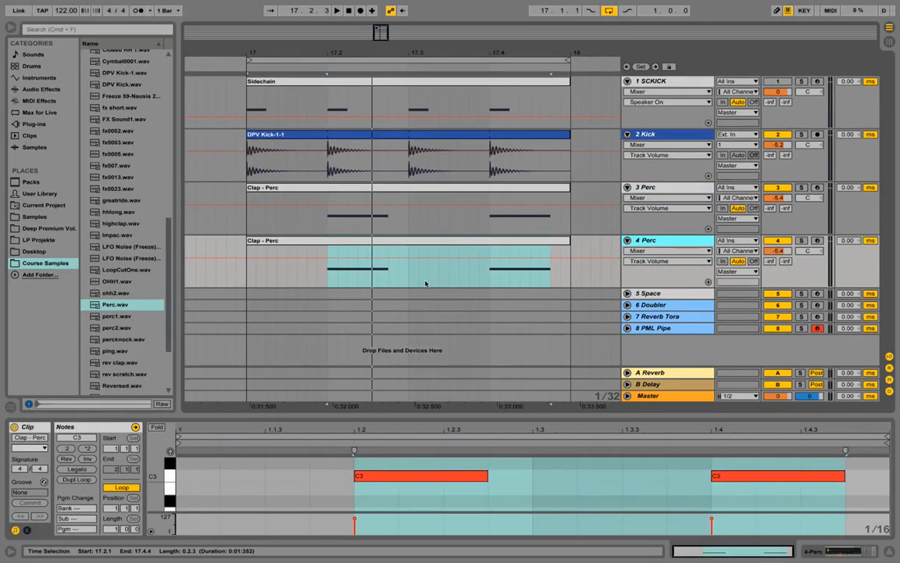
key("shift+Tab")
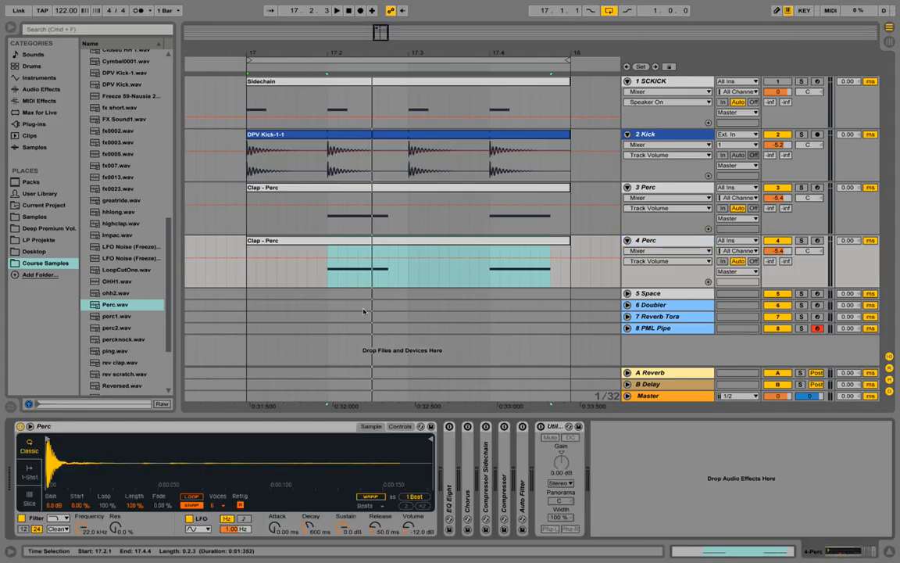
scroll(174, 223, "up", 3)
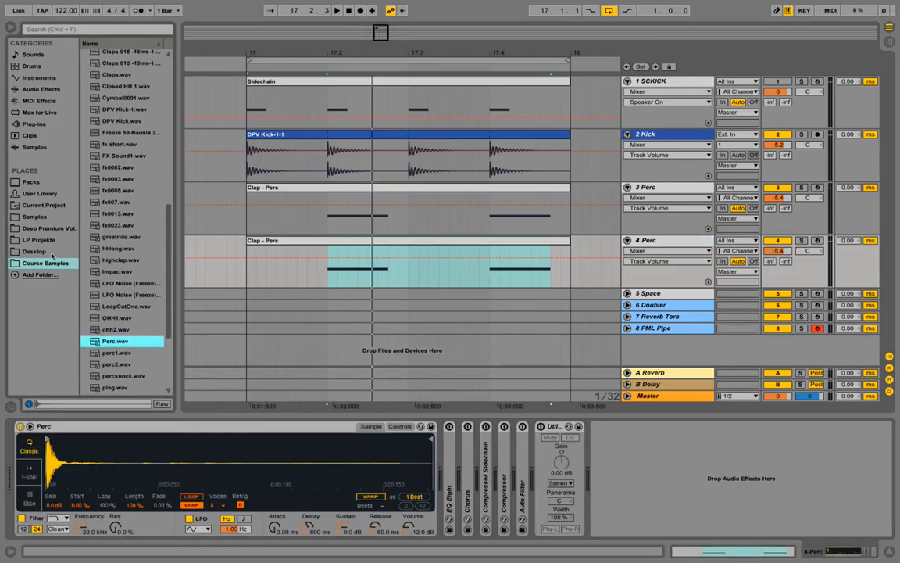
left_click(116, 75)
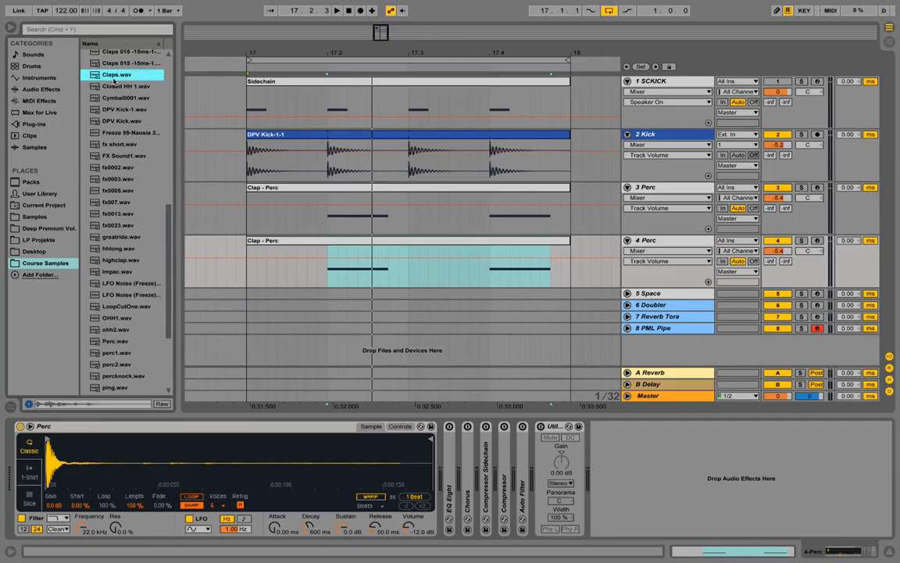
left_click_drag(114, 79, 100, 462)
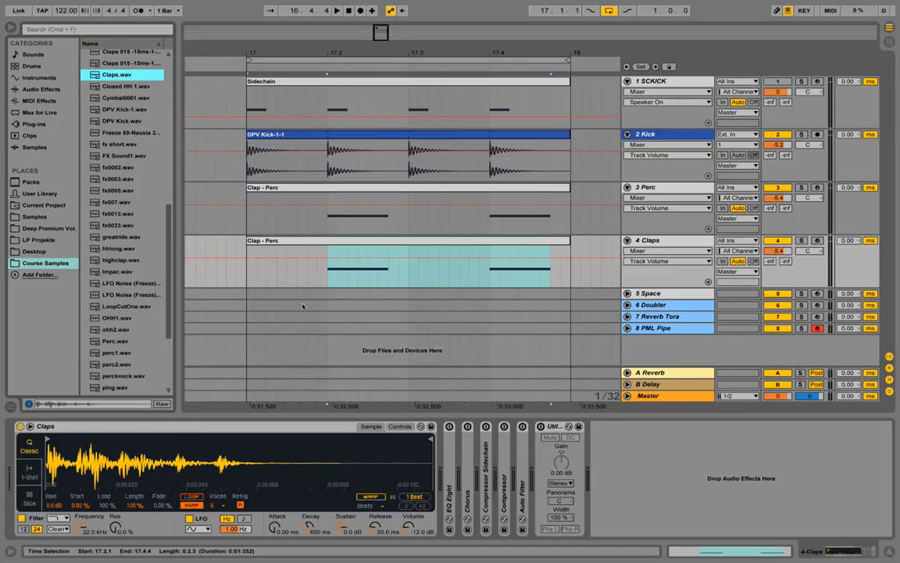
Rename the duplicated clip to 'Clap - Claps' and play the drums back.
right_click(278, 240)
left_click(297, 288)
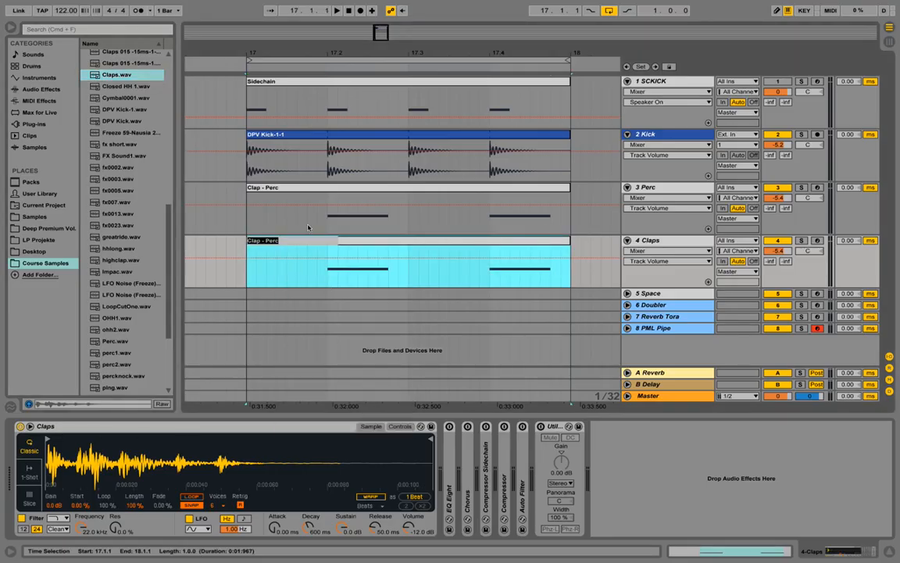
key("Return")
type("Claps")
key("Return")
key("space")
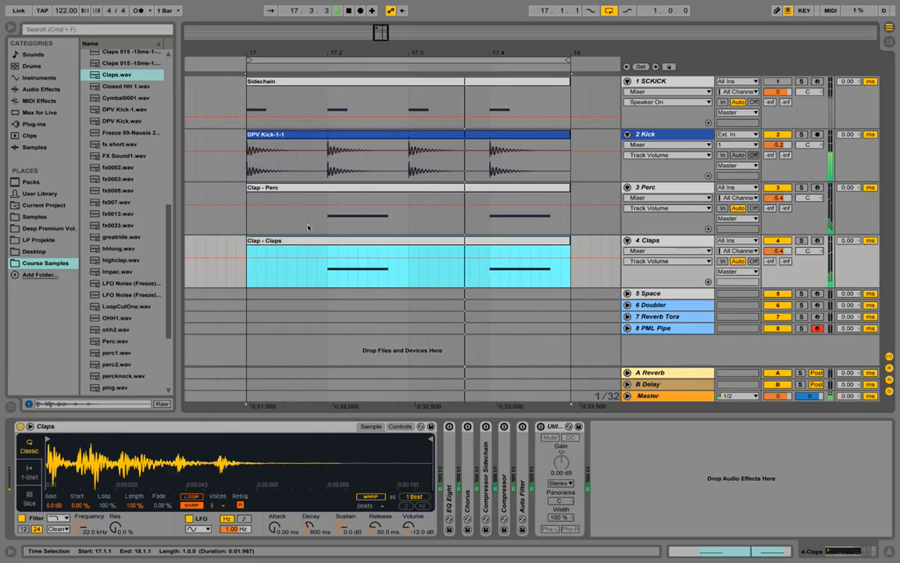
key("space")
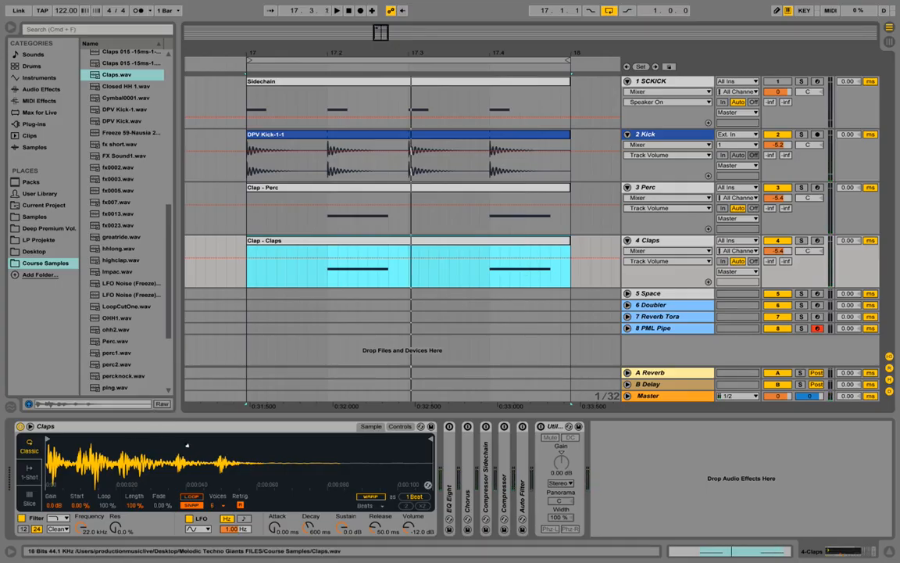
left_click(665, 241)
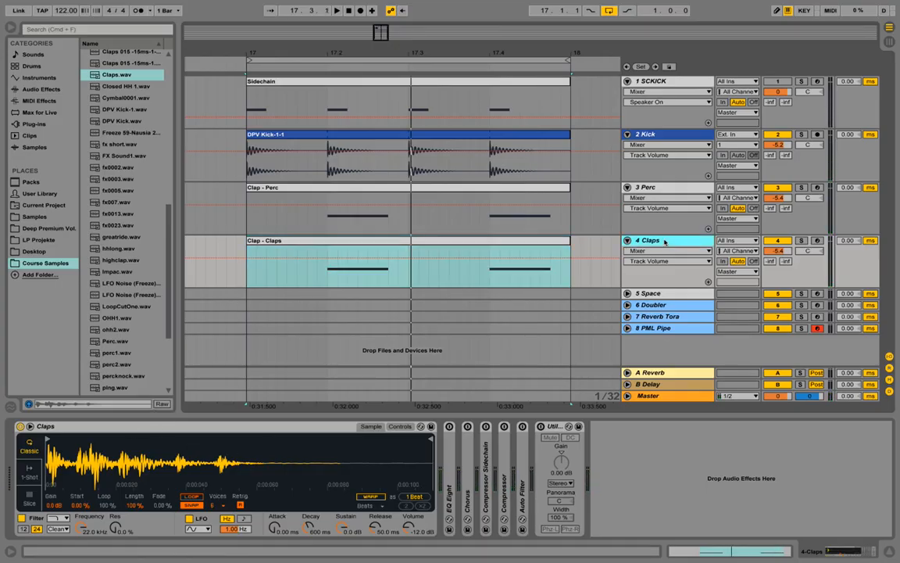
right_click(665, 242)
Duplicate the Claps track and load highclap.wav into the new track's sampler.
left_click(711, 264)
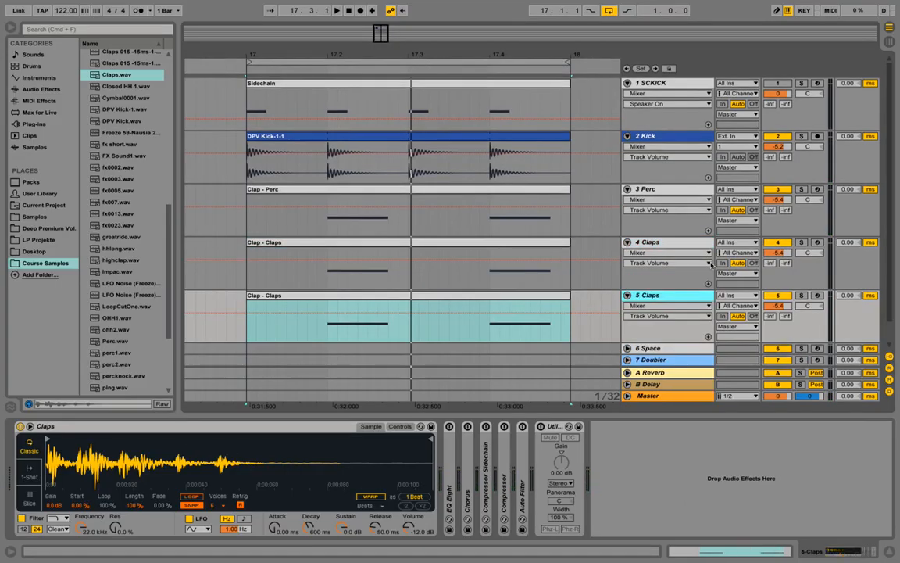
scroll(170, 251, "down", 1)
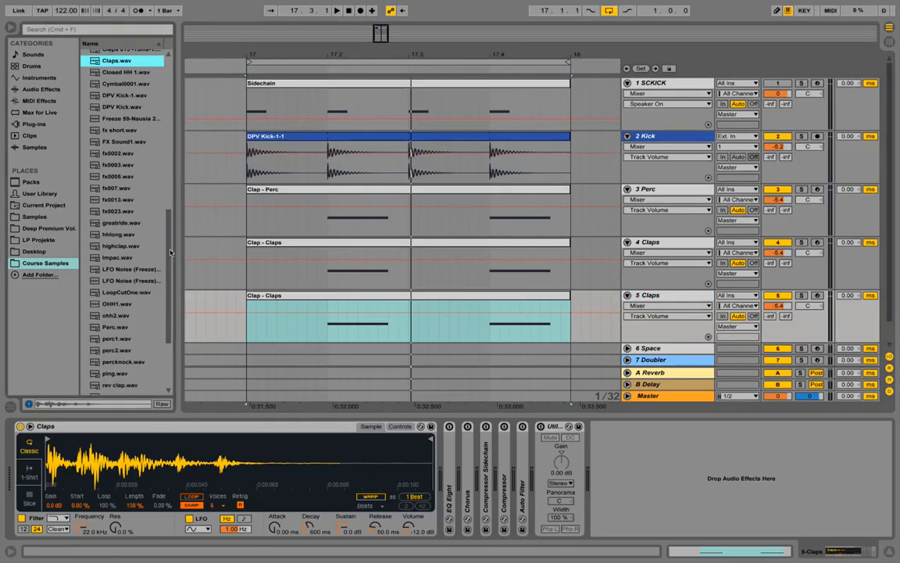
left_click(125, 247)
left_click_drag(112, 247, 110, 441)
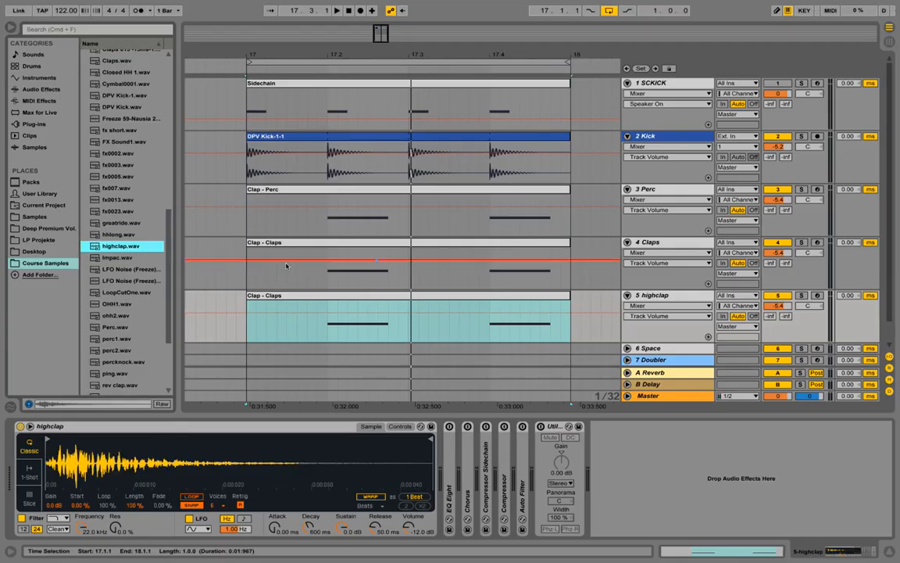
Rename the new track's clip to 'Clap - hat'.
right_click(344, 302)
left_click(375, 345)
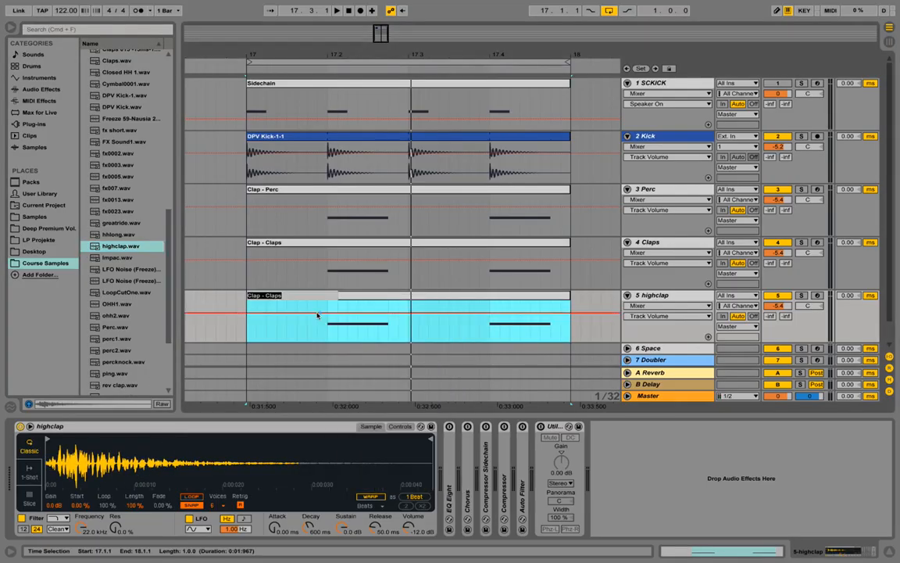
double_click(269, 298)
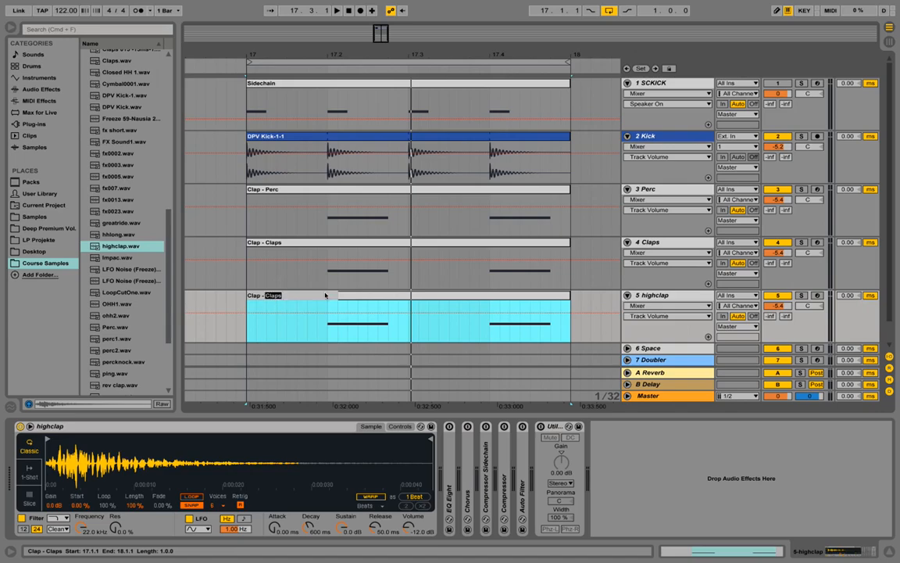
type("hat")
key("Return")
key("space")
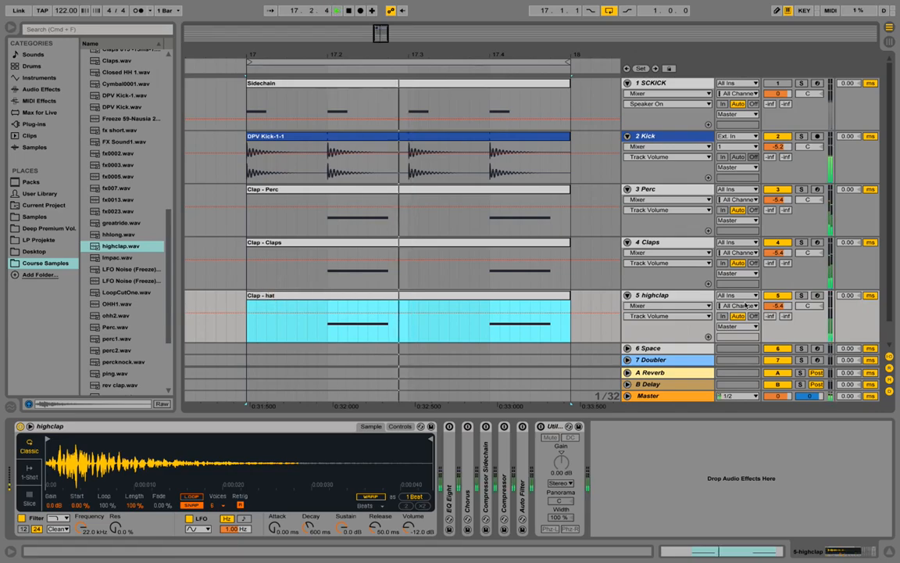
key("space")
Set the highclap track volume to -4.0 dB and solo it.
left_click_drag(791, 307, 791, 298)
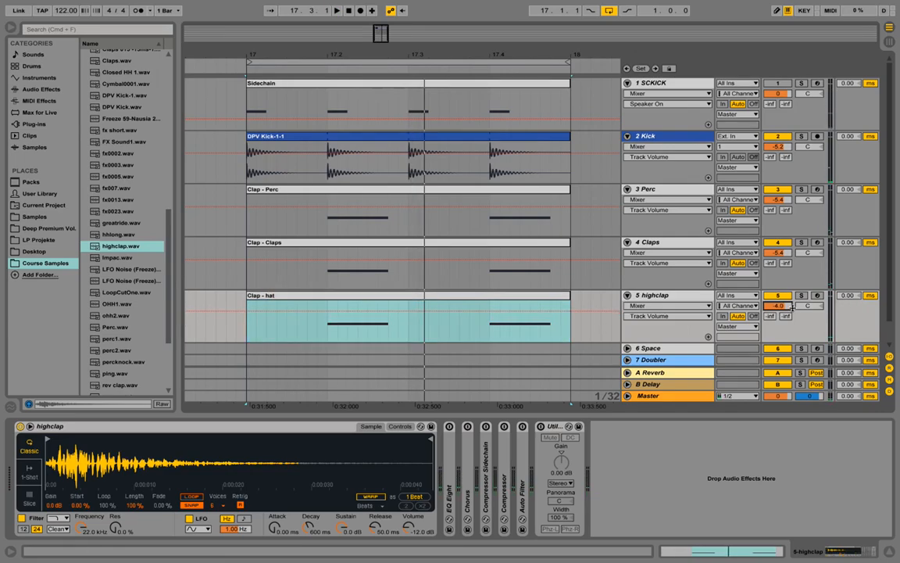
key("space")
left_click(800, 295)
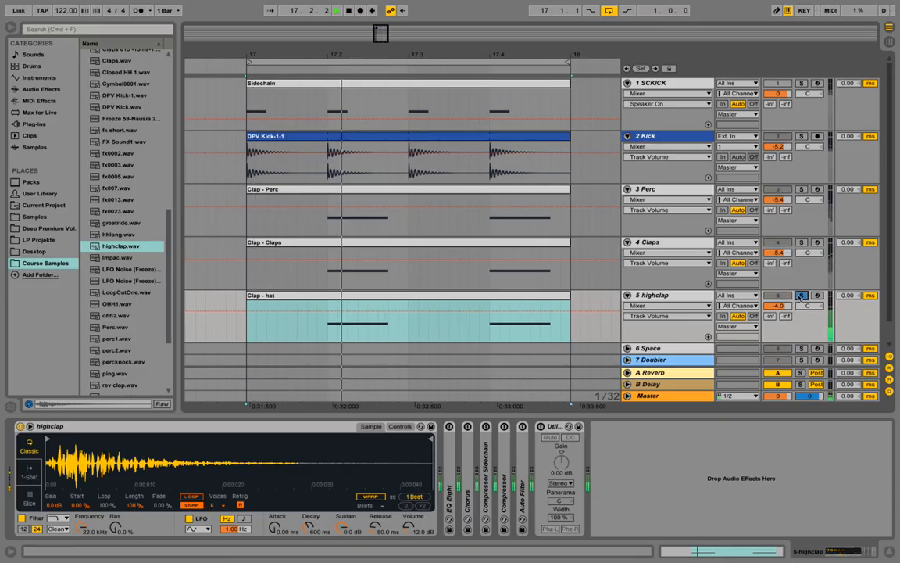
key("space")
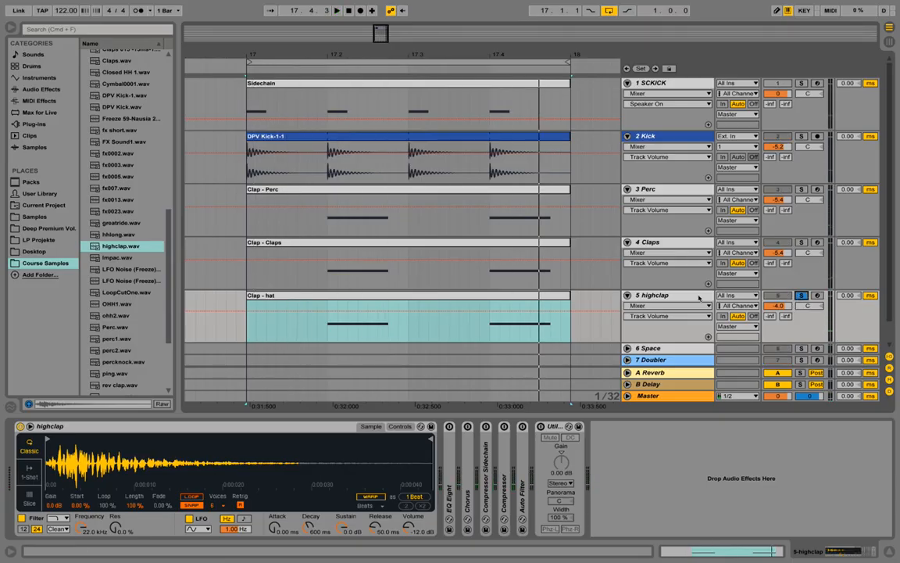
left_click(672, 295)
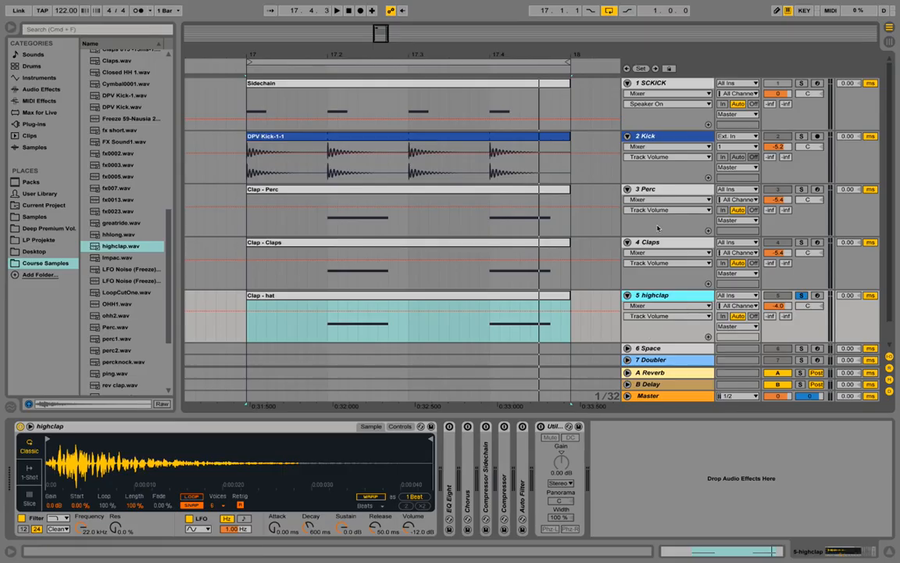
right_click(662, 294)
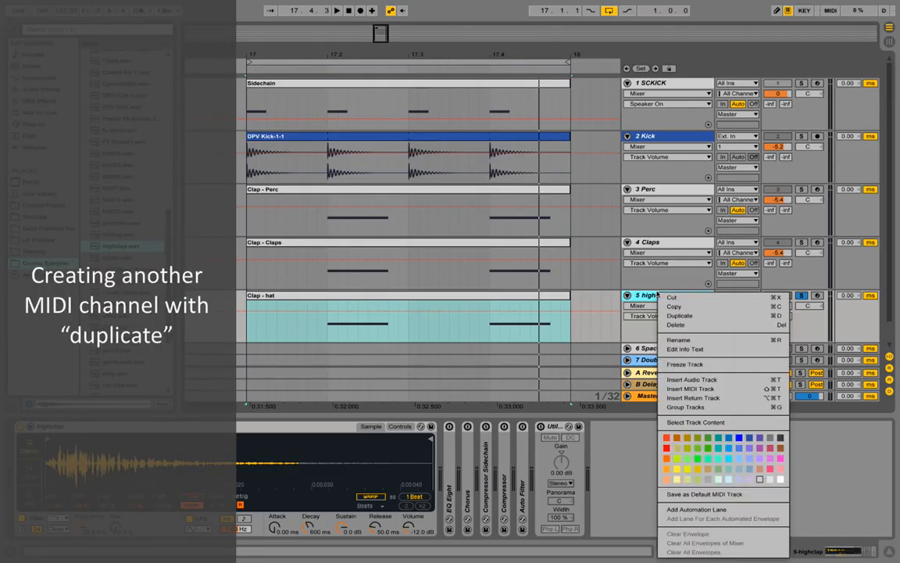
Duplicate the highclap track, solo track 6, and load ClapMind.wav into its sampler.
left_click(692, 316)
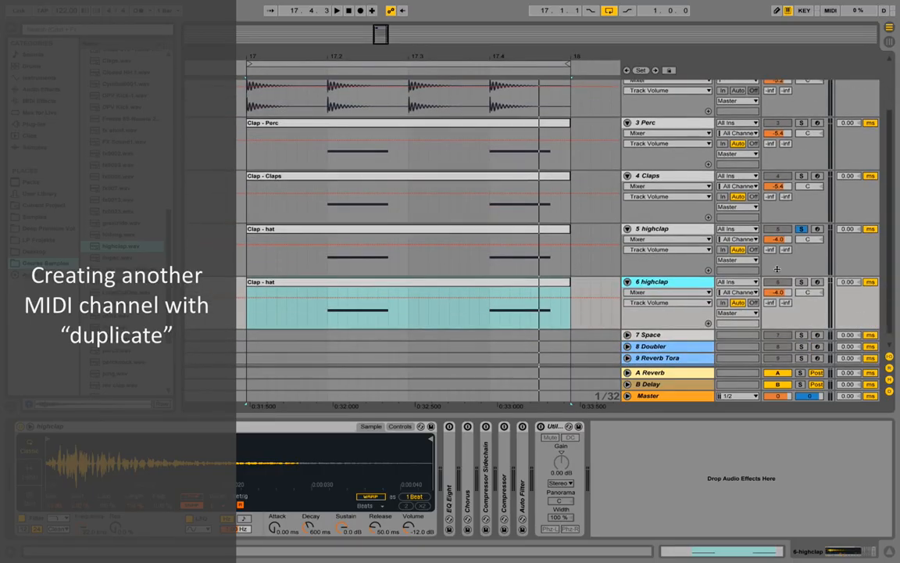
left_click(803, 281)
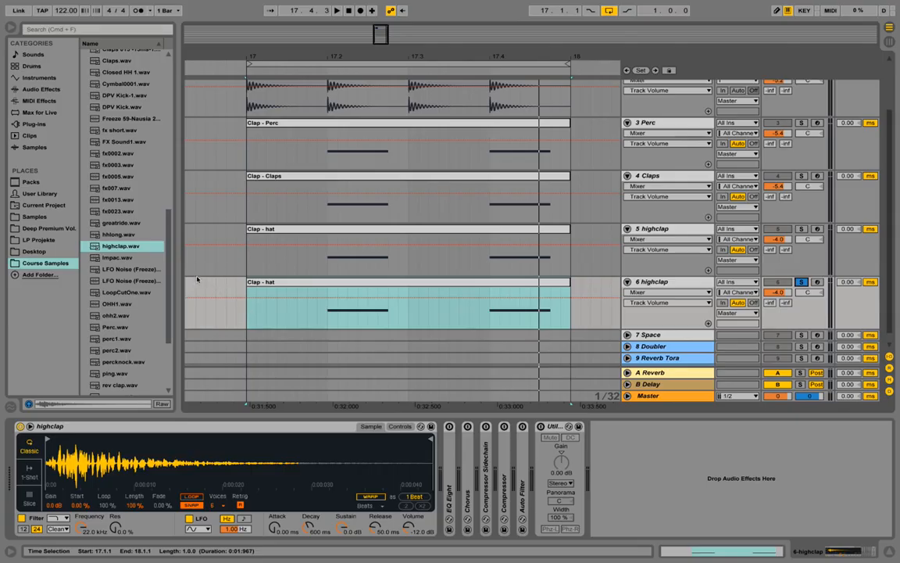
left_click_drag(169, 284, 165, 239)
left_click(127, 99)
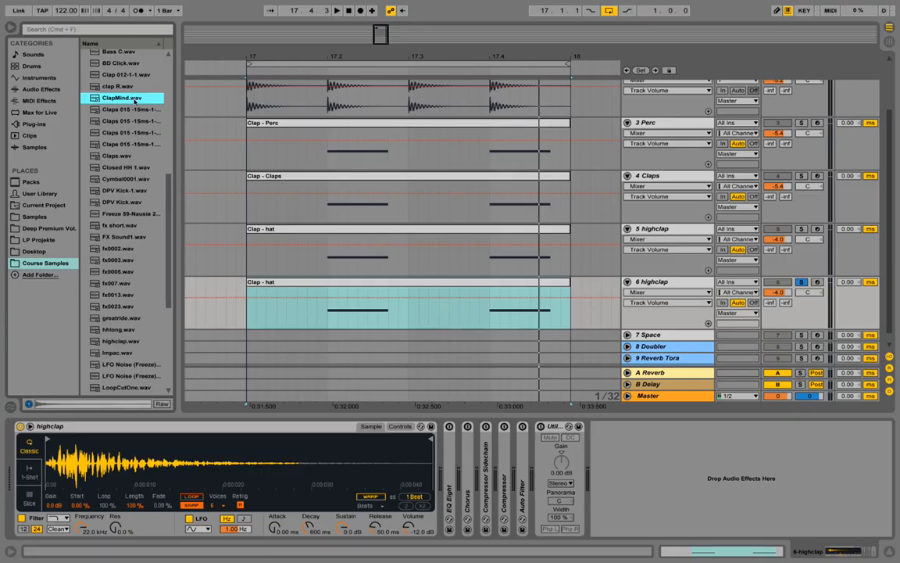
left_click_drag(135, 101, 144, 452)
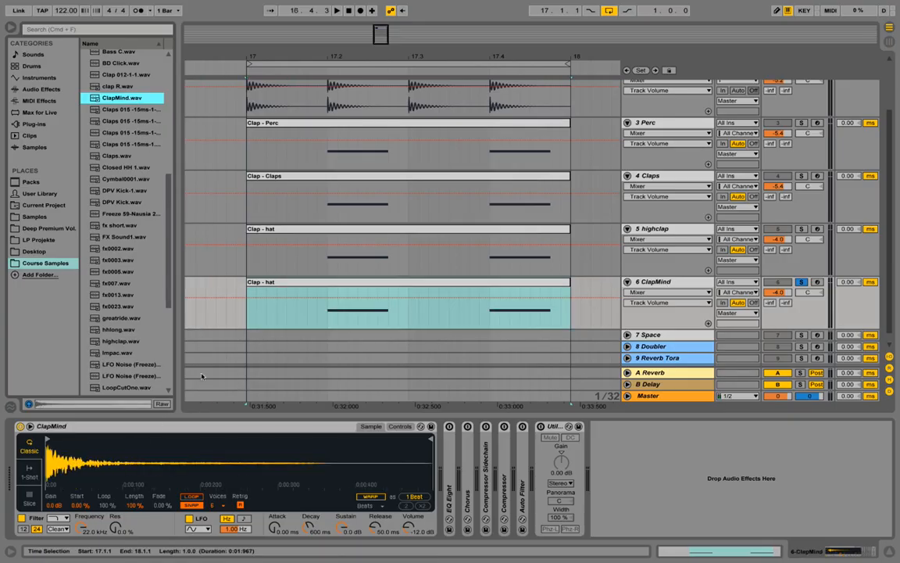
Rename track 6's clip to 'Clap - Clap Mind' and start playback.
right_click(270, 282)
left_click(304, 334)
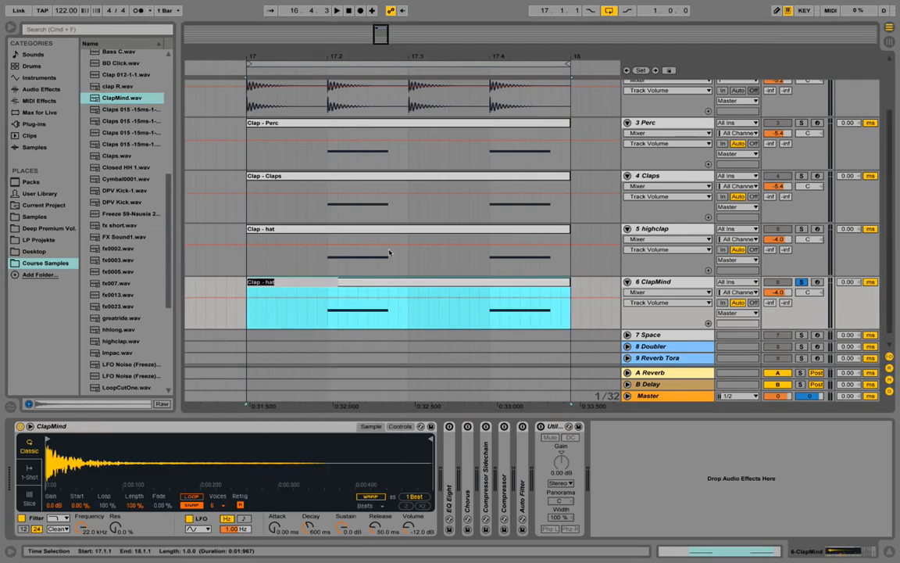
key("Right")
type("Clap Mind")
key("Return")
key("space")
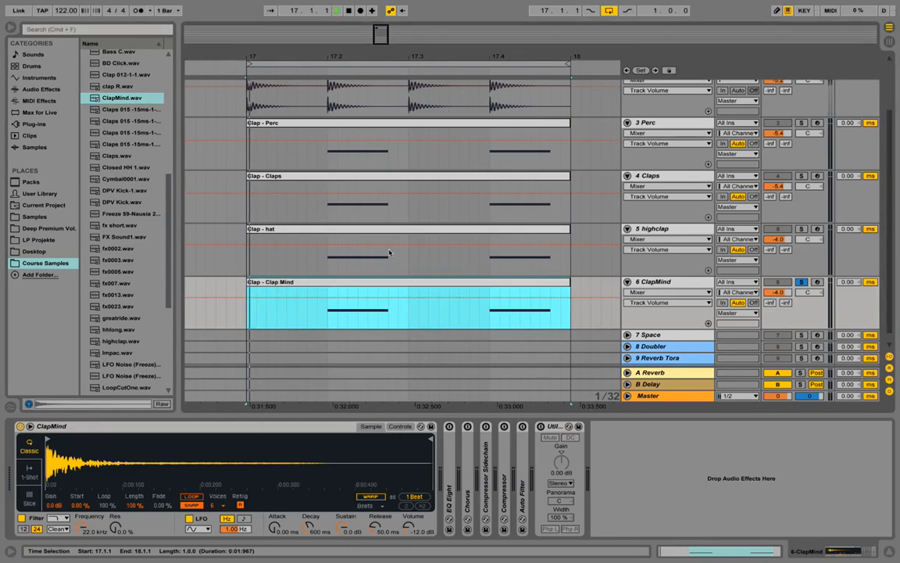
Lengthen both C3 notes in the Clap Mind clip, move its loop start to 1.1.4, and unsolo track 6.
key("space")
double_click(523, 283)
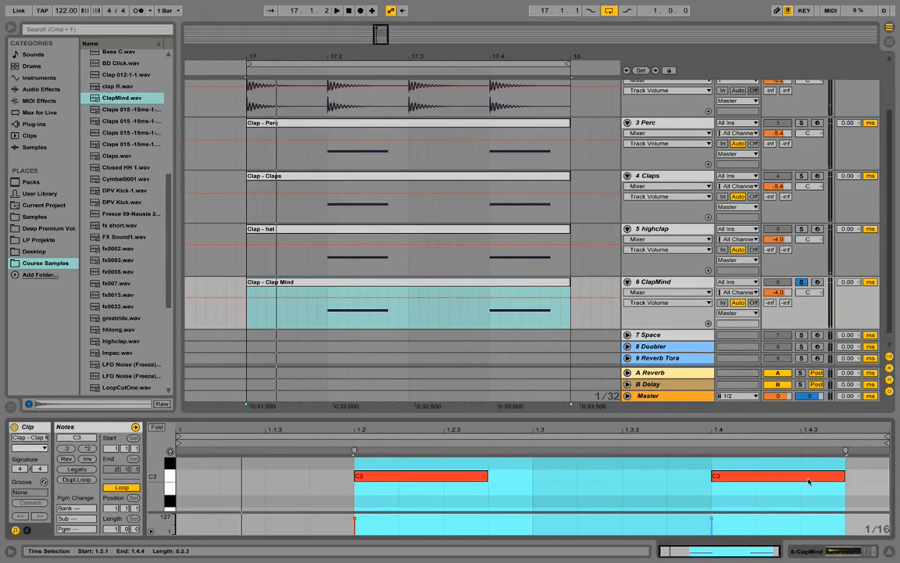
left_click_drag(853, 485, 528, 475)
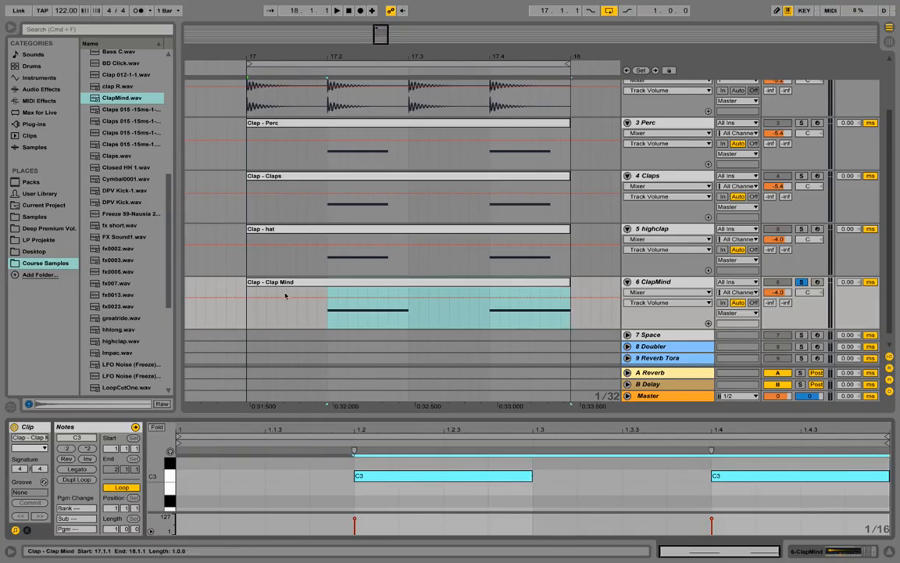
left_click(358, 281)
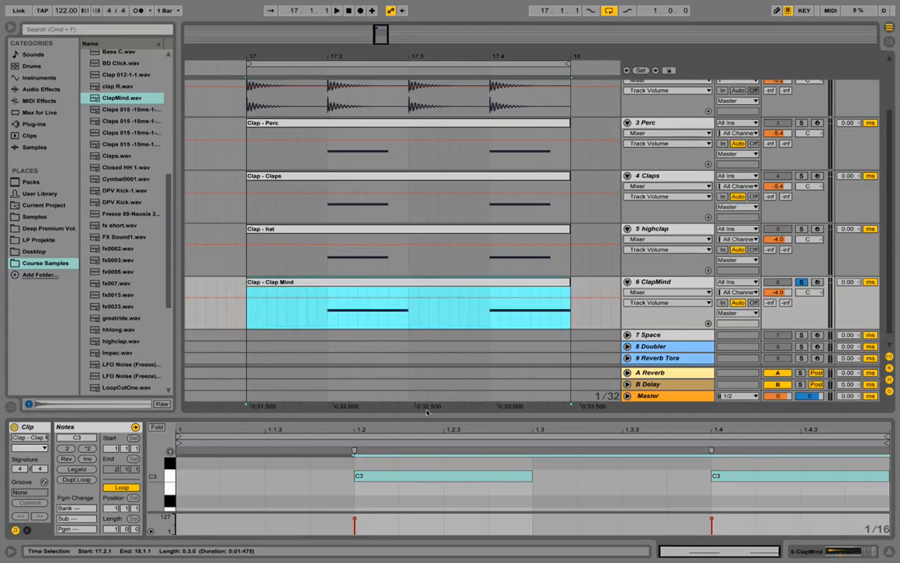
left_click(325, 469)
left_click_drag(657, 475, 658, 475)
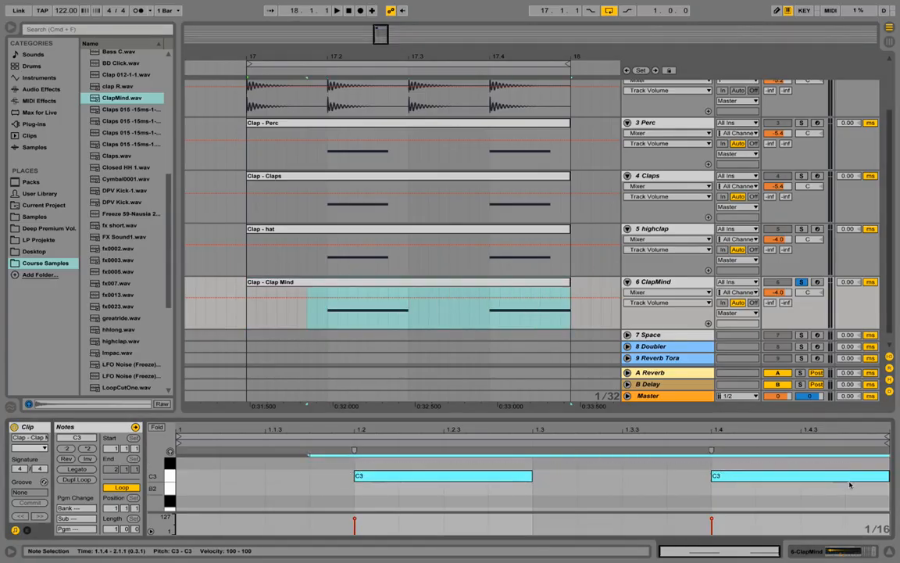
key("space")
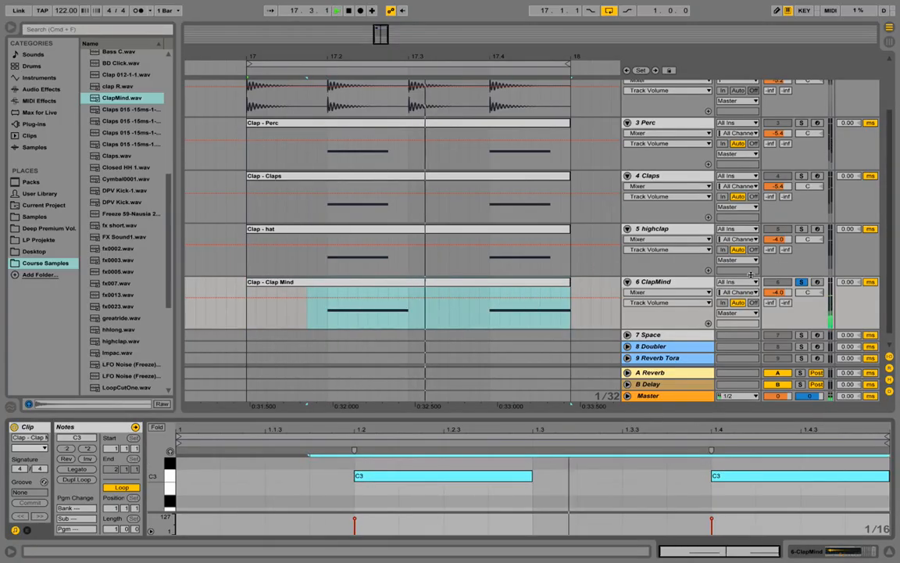
left_click(802, 282)
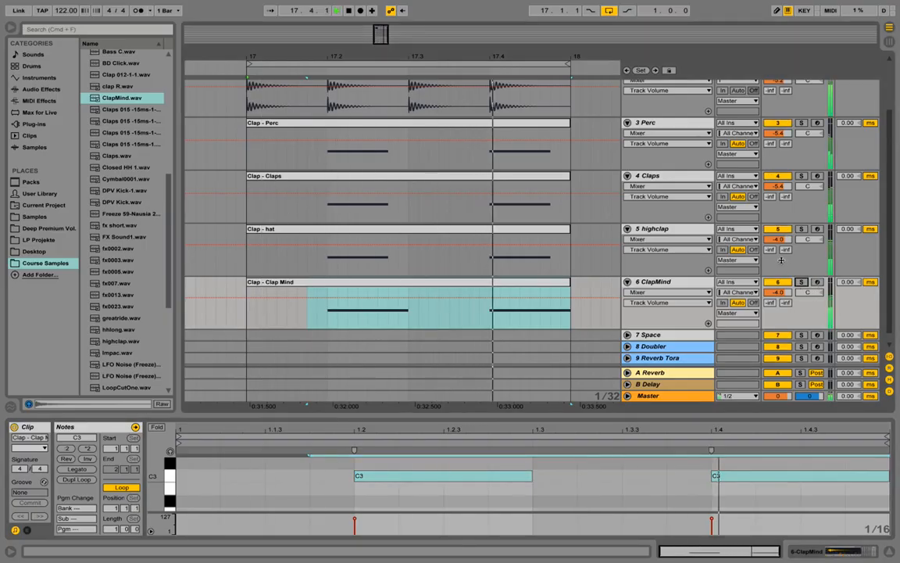
Lower highclap to -10.0 dB and ClapMind to -10.3 dB while listening to playback.
key("space")
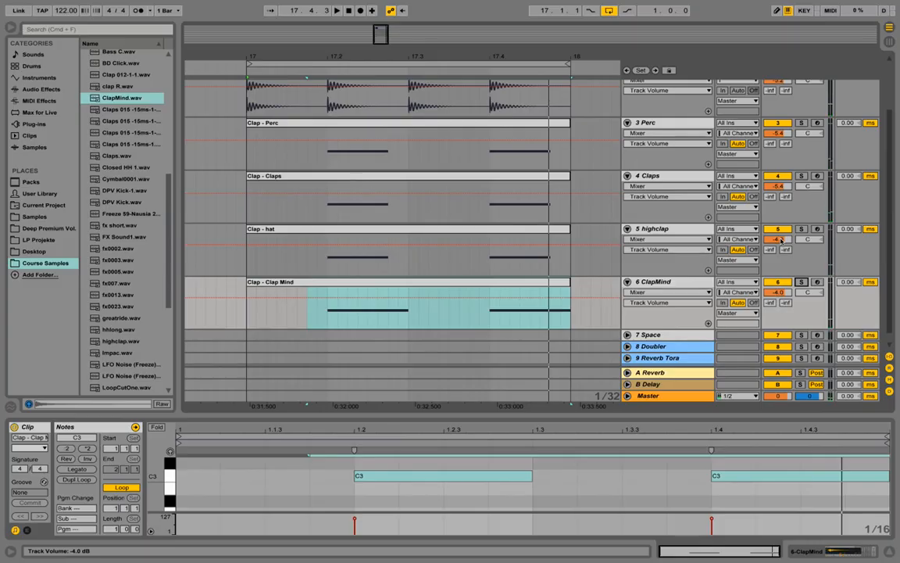
mouse_move(780, 240)
left_mouse_down()
mouse_move(780, 258)
mouse_move(780, 246)
left_mouse_up()
key("space")
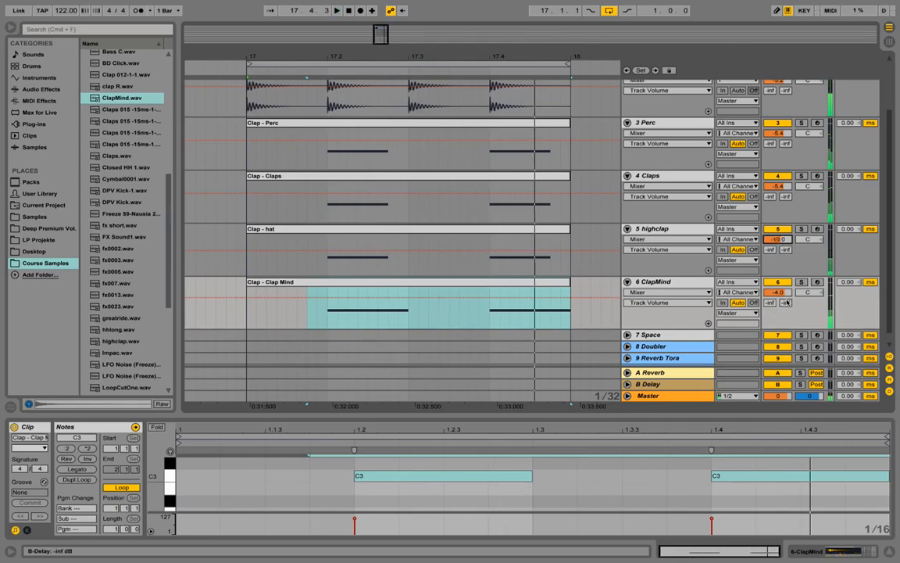
left_click_drag(777, 291, 782, 301)
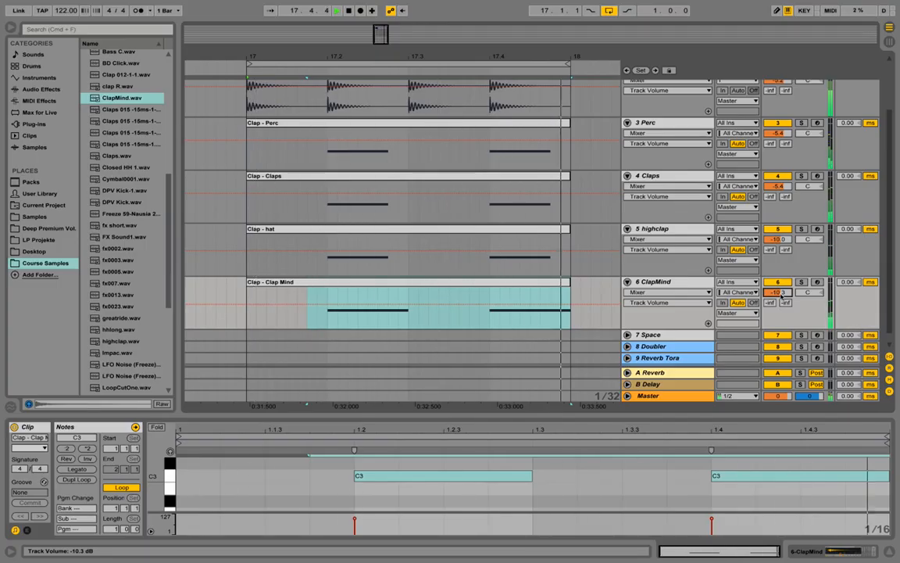
key("space")
left_click(647, 123)
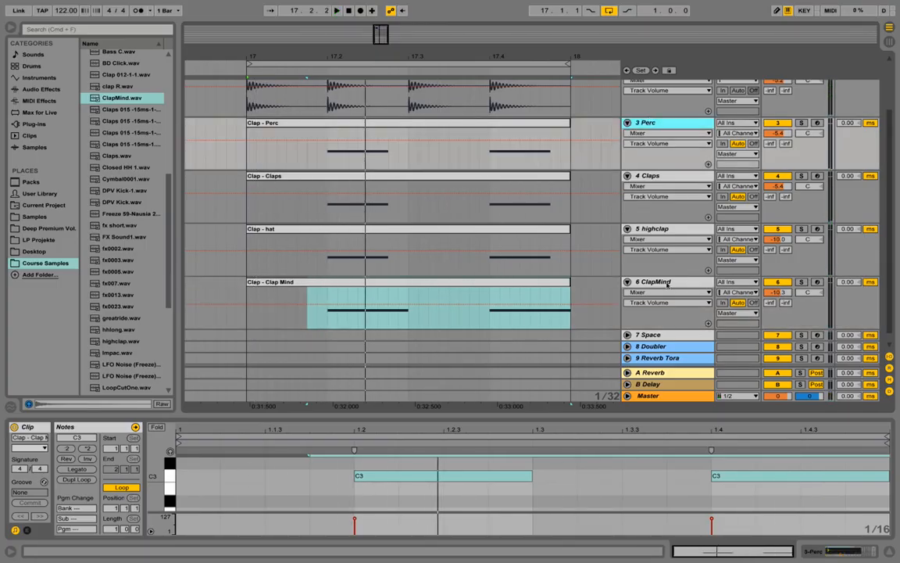
Colour the four clap clips light blue.
left_click(669, 283, "shift")
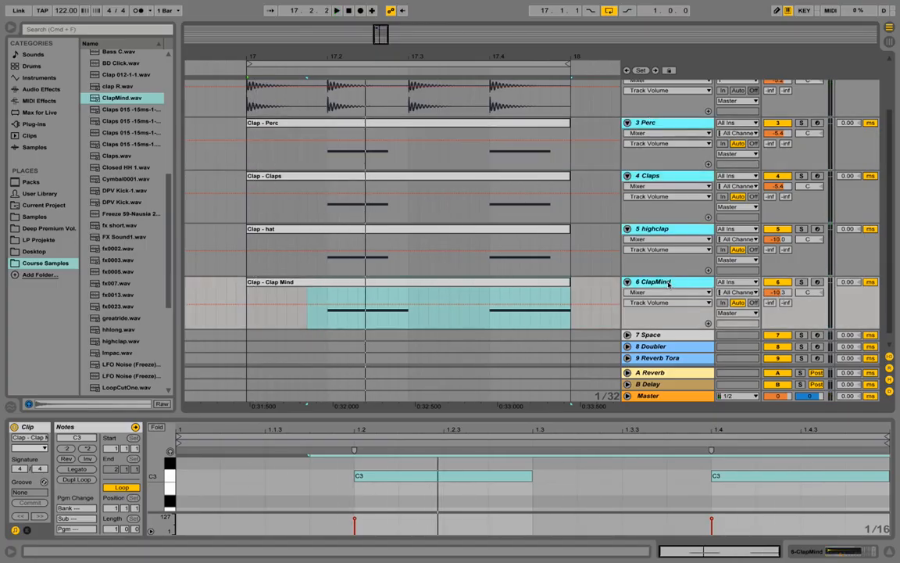
left_click(628, 123)
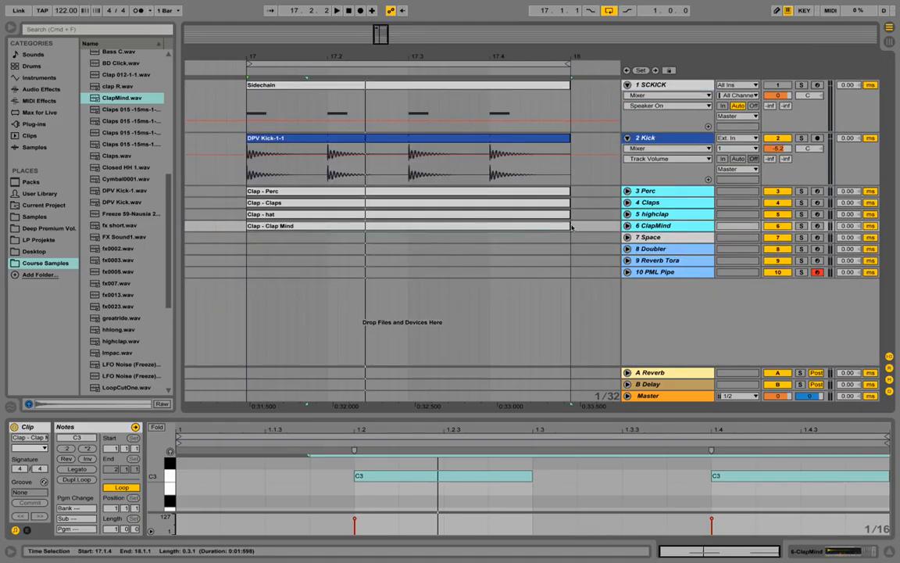
left_click_drag(582, 226, 255, 190)
right_click(254, 191)
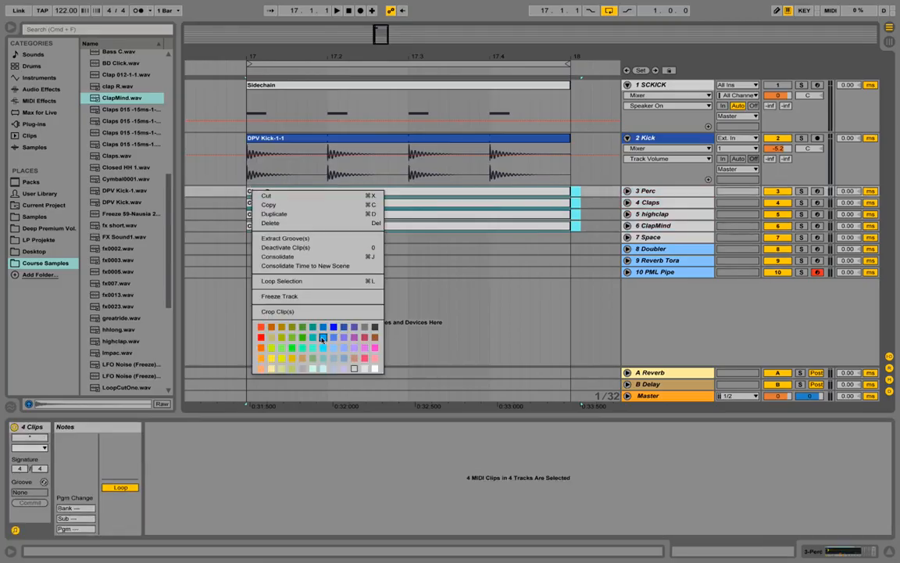
left_click(332, 345)
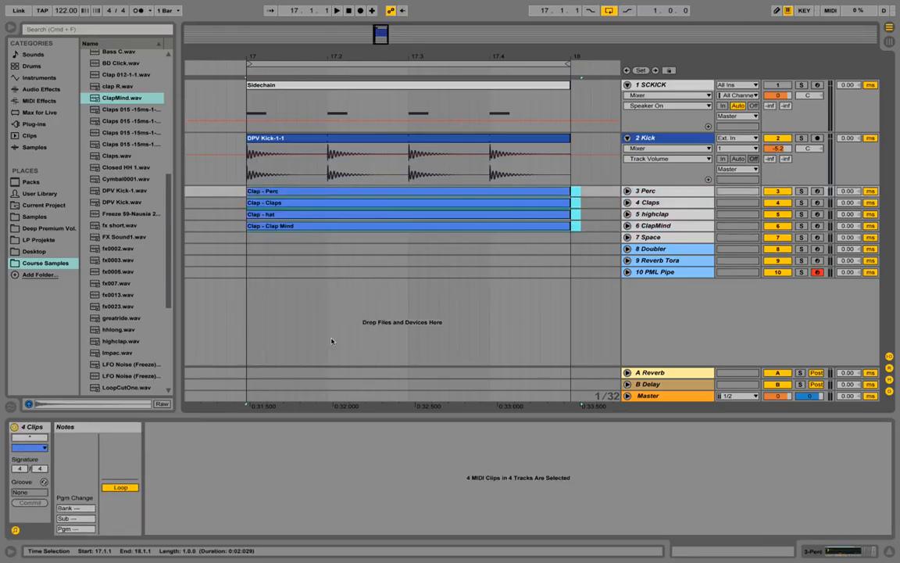
right_click(367, 192)
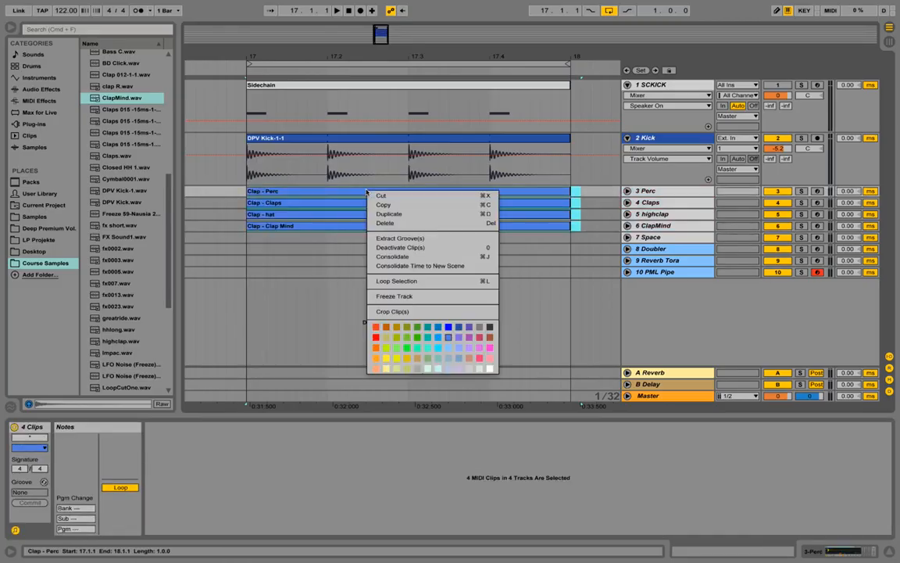
left_click(458, 348)
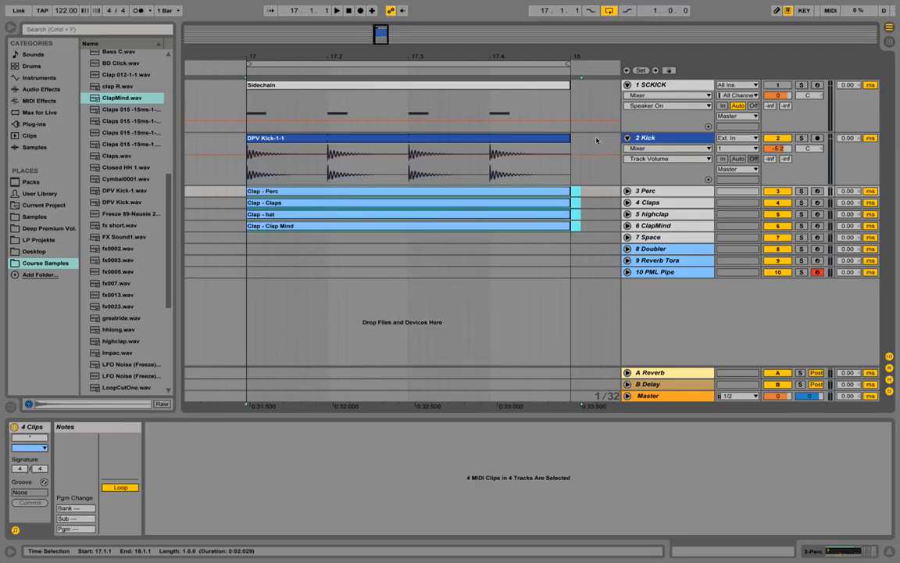
Colour tracks 3 Perc to 6 ClapMind light blue, fold the Kick and SCKICK tracks, and play.
left_click(651, 193)
left_click(657, 227, "shift")
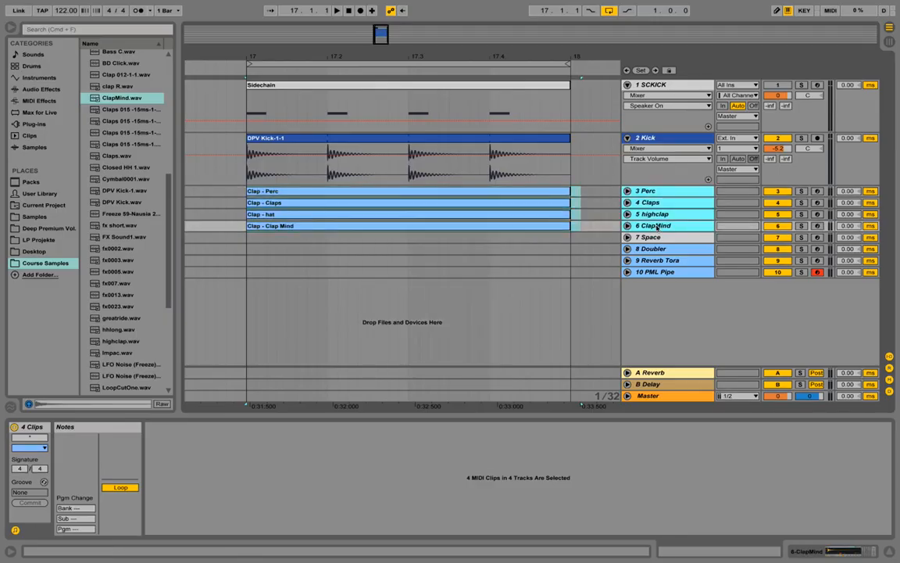
right_click(659, 226)
left_click(748, 368)
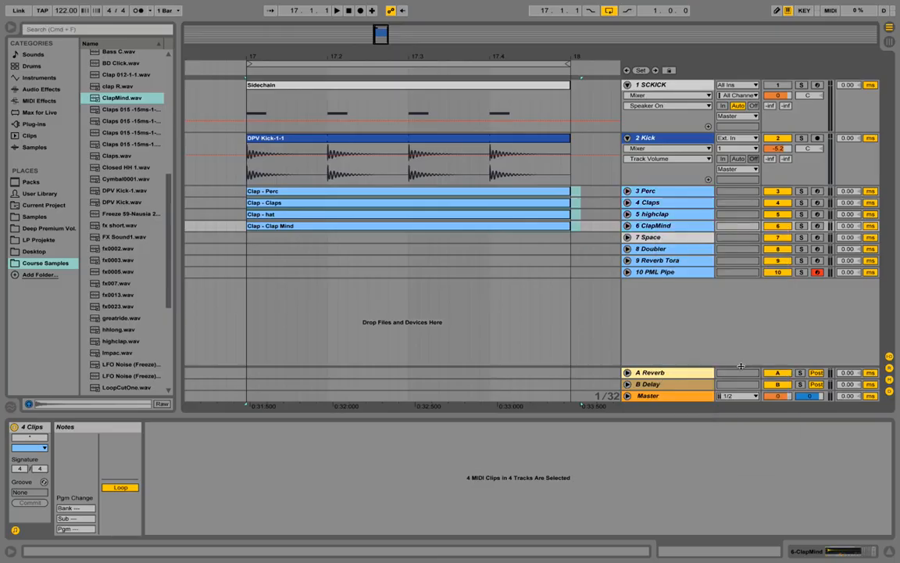
left_click(627, 138)
left_click(627, 84)
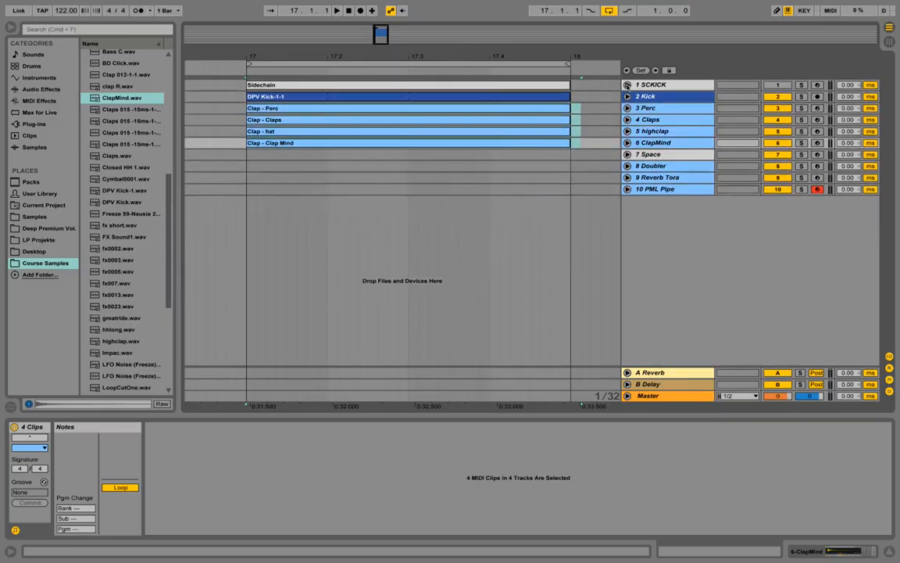
key("space")
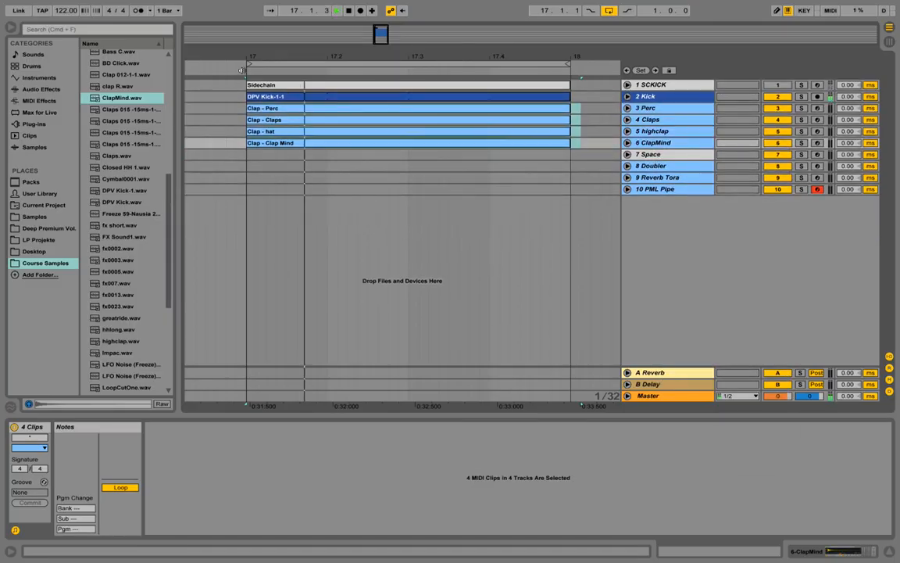
Insert a MIDI track below 6 ClapMind and load Closed HH 1.wav onto it as track 7.
right_click(655, 143)
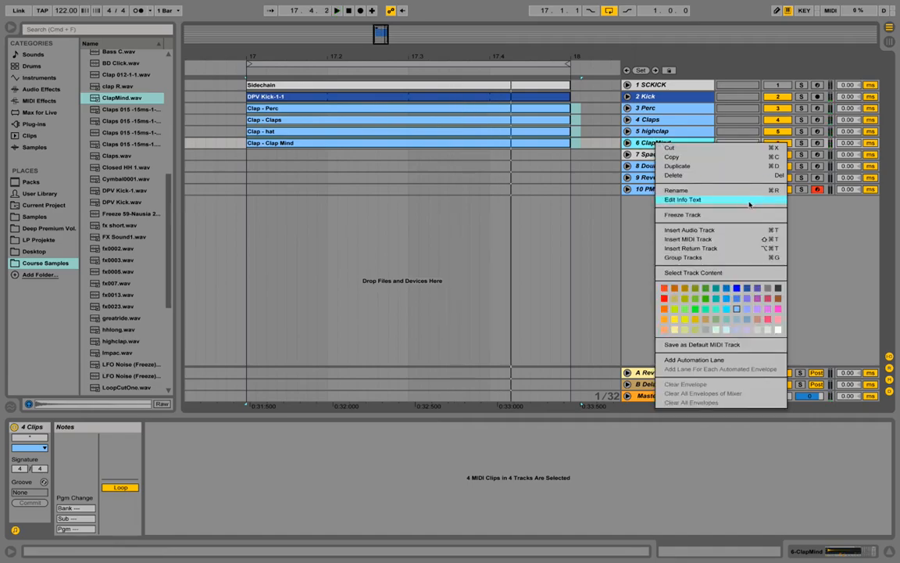
left_click(729, 239)
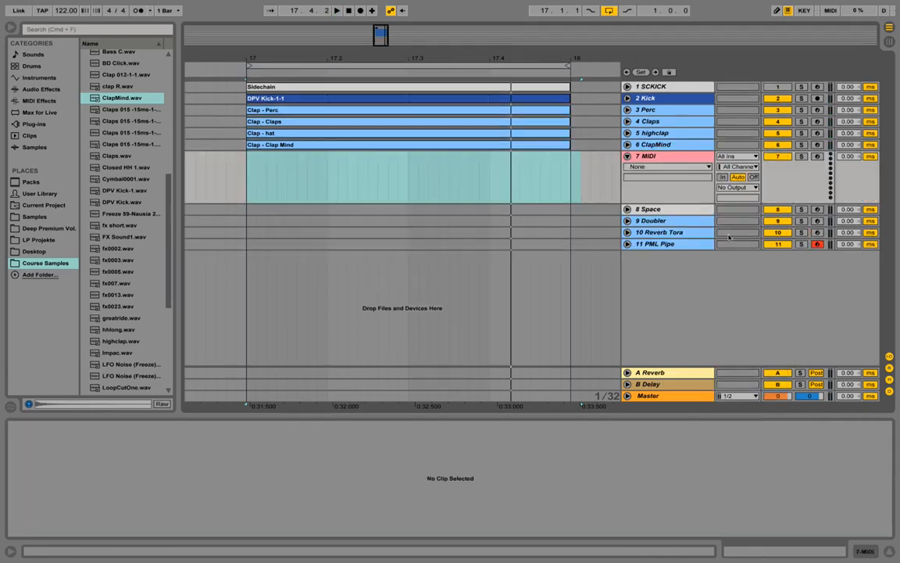
left_click(125, 167)
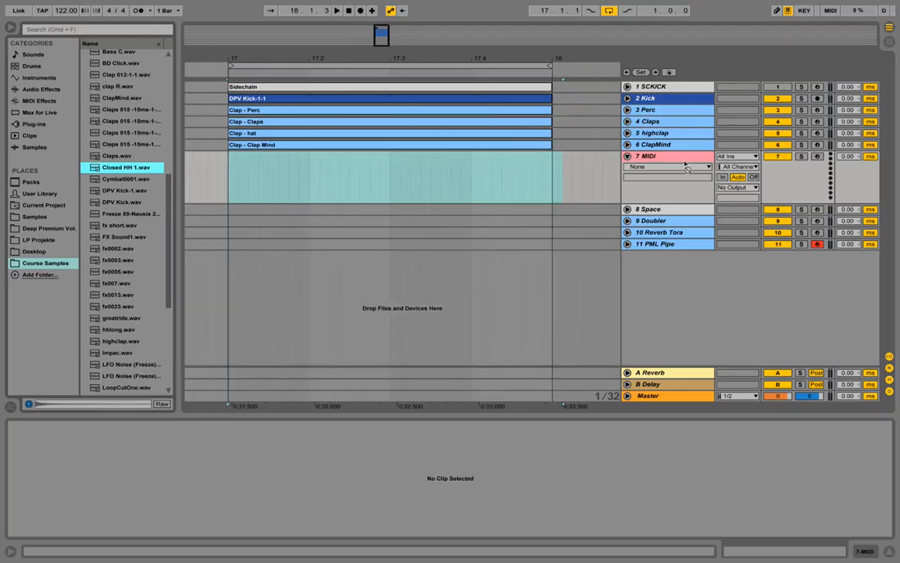
mouse_move(459, 263)
left_mouse_down()
mouse_move(99, 463)
mouse_move(99, 484)
mouse_move(721, 512)
mouse_move(818, 550)
mouse_move(876, 555)
mouse_move(824, 536)
mouse_move(466, 478)
mouse_move(391, 490)
mouse_move(34, 476)
left_mouse_up()
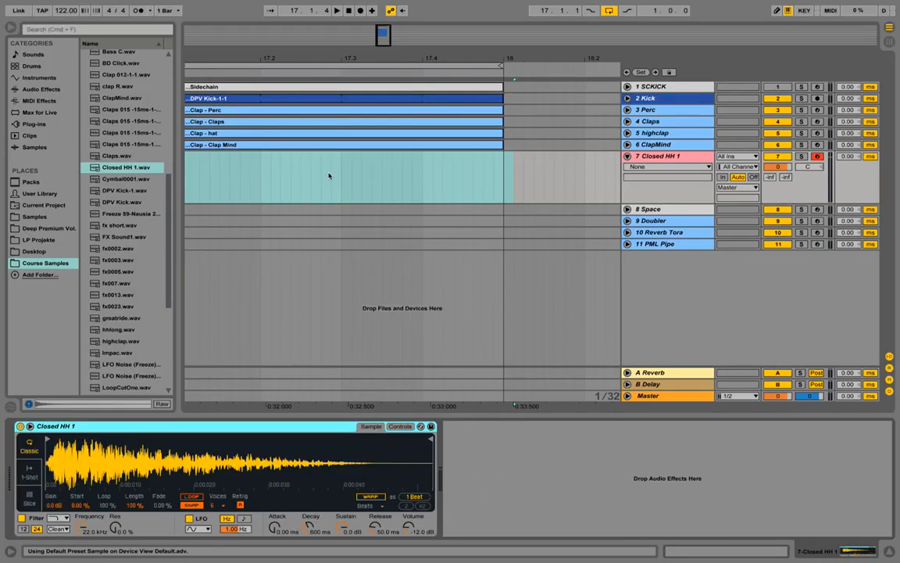
Drop an empty Simpler onto track 7 and load Closed HH 1.wav from Course Samples into it.
left_click_drag(305, 55, 352, 53)
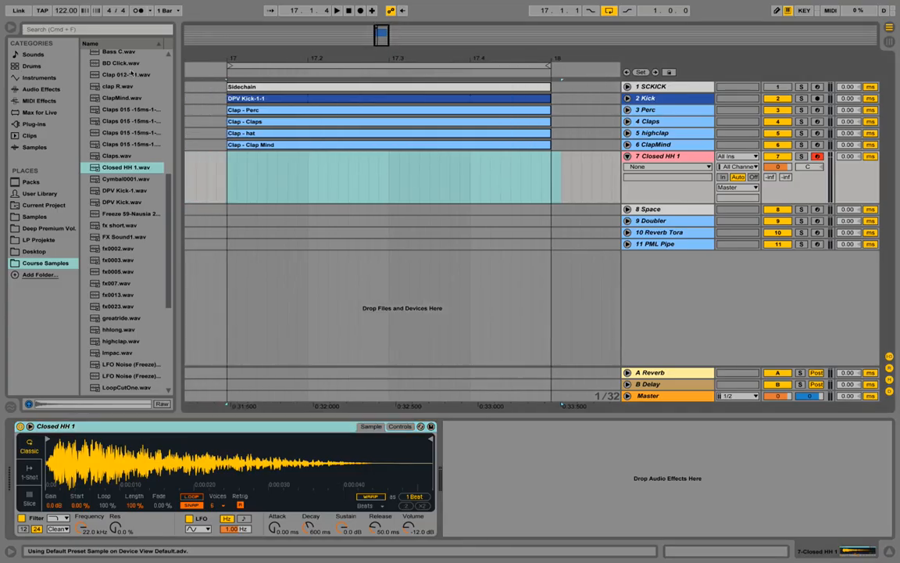
left_click(37, 78)
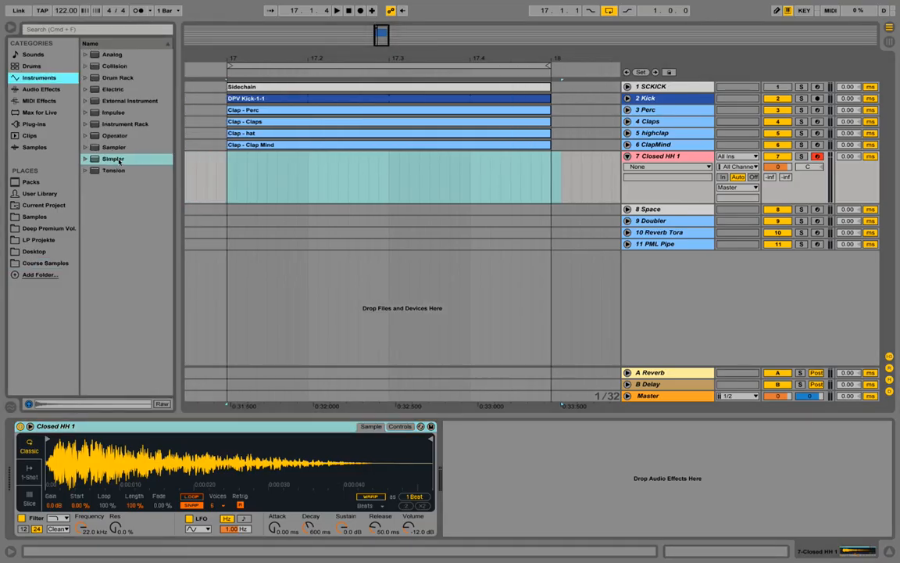
left_click_drag(111, 160, 129, 430)
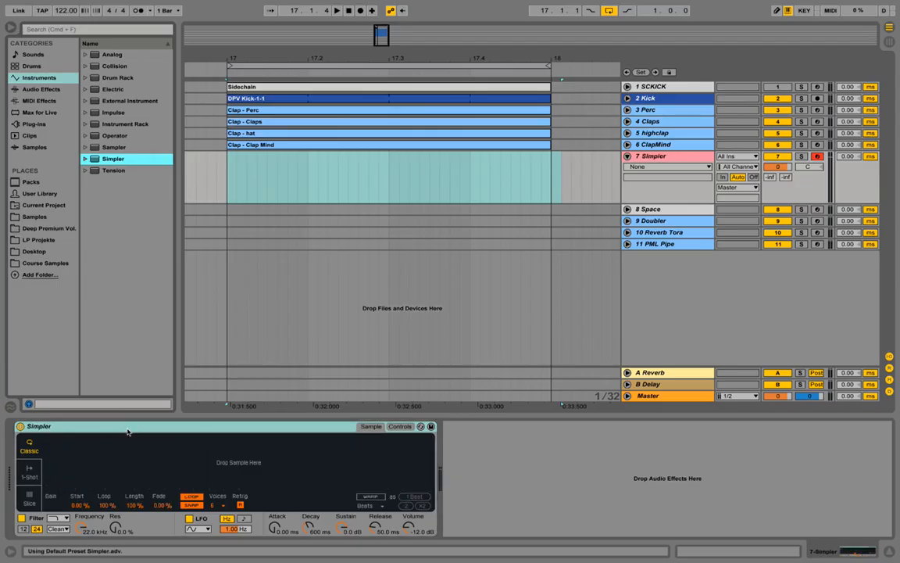
left_click(45, 263)
left_click(115, 168)
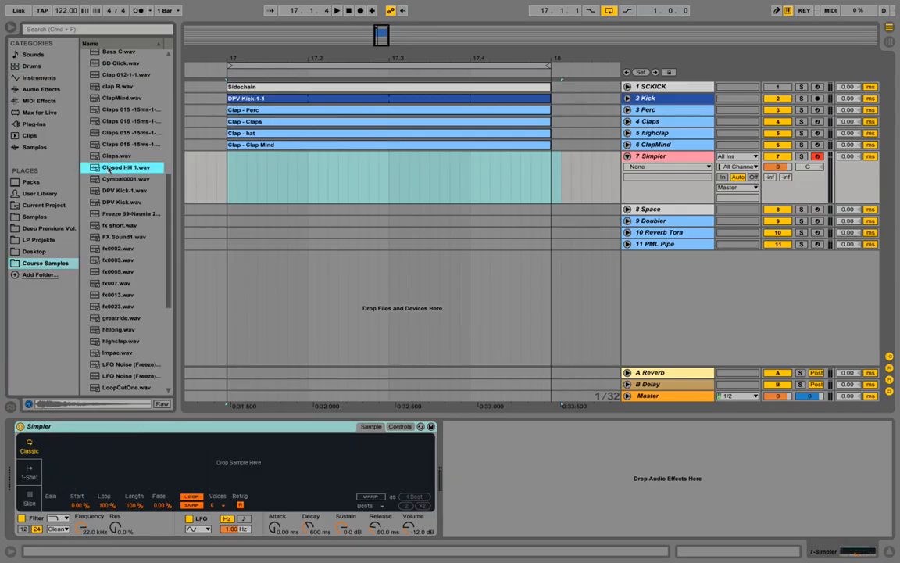
left_click_drag(114, 168, 165, 449)
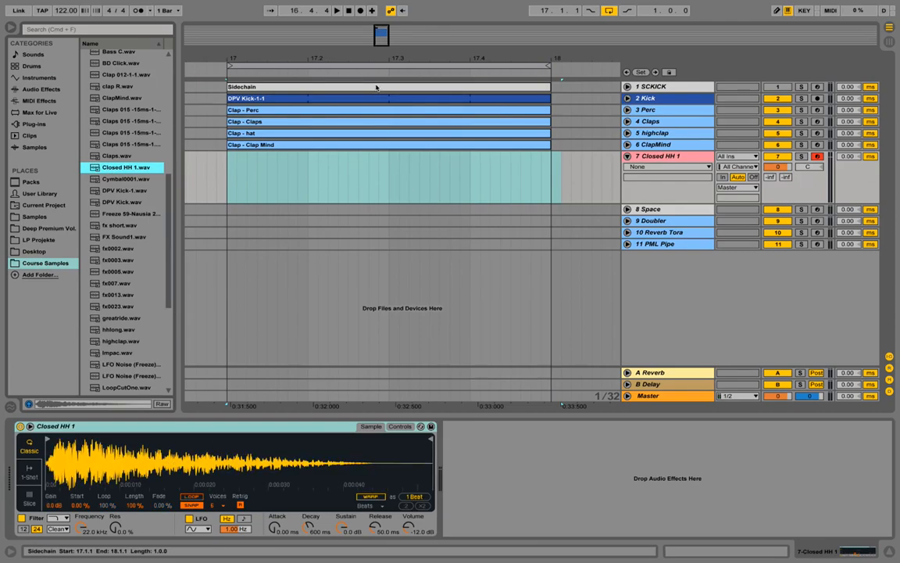
Copy the Sidechain clip onto track 7, rename it Hihat, and select its four C3 notes.
left_click(378, 87)
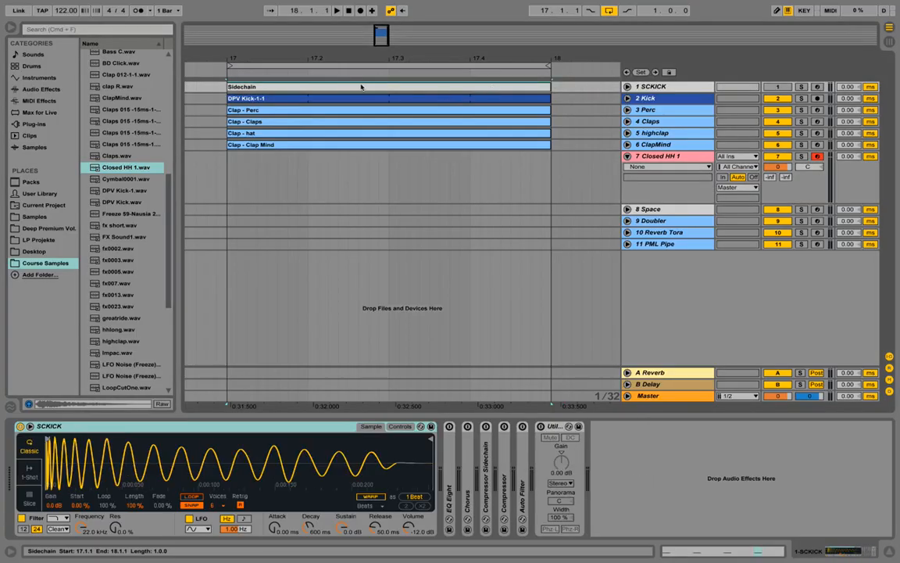
left_click_drag(359, 88, 364, 189)
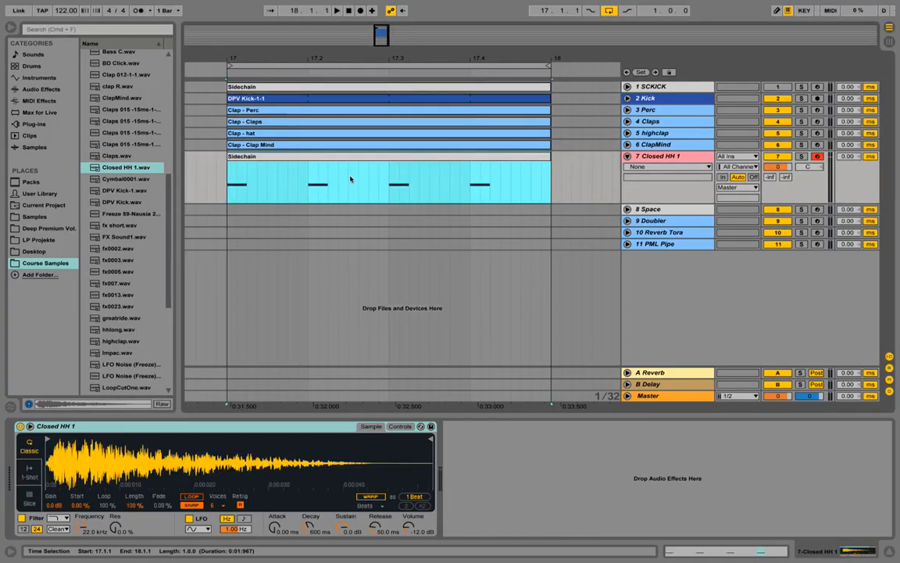
right_click(278, 157)
left_click(321, 203)
type("Hihat")
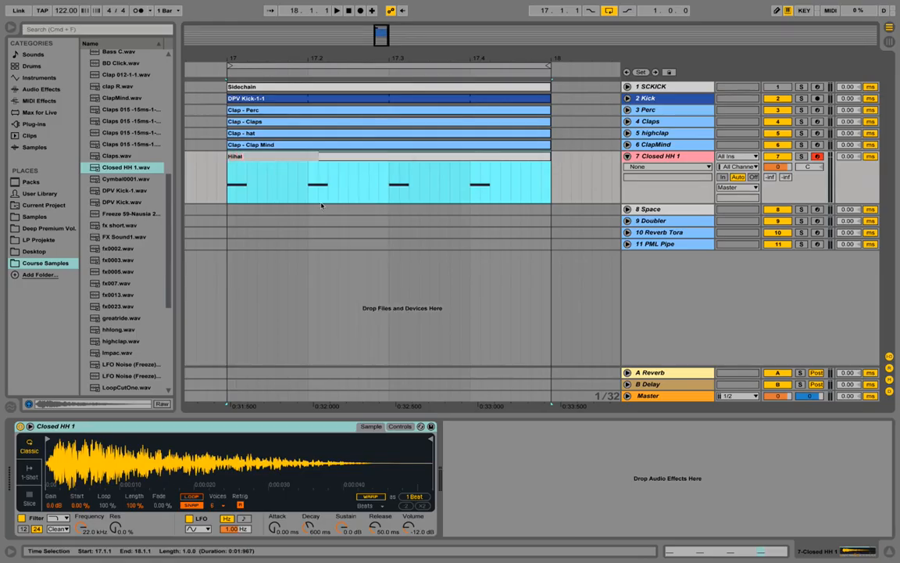
key("Return")
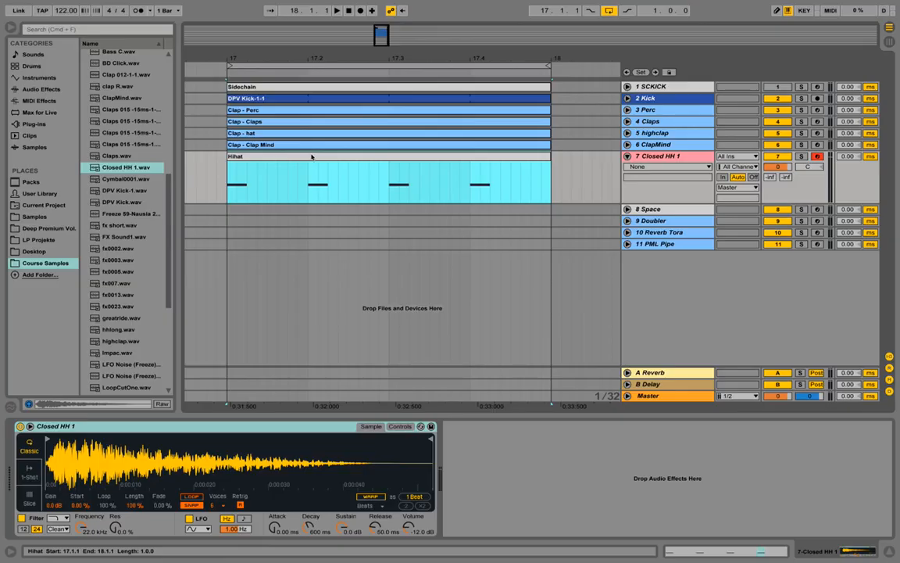
double_click(311, 157)
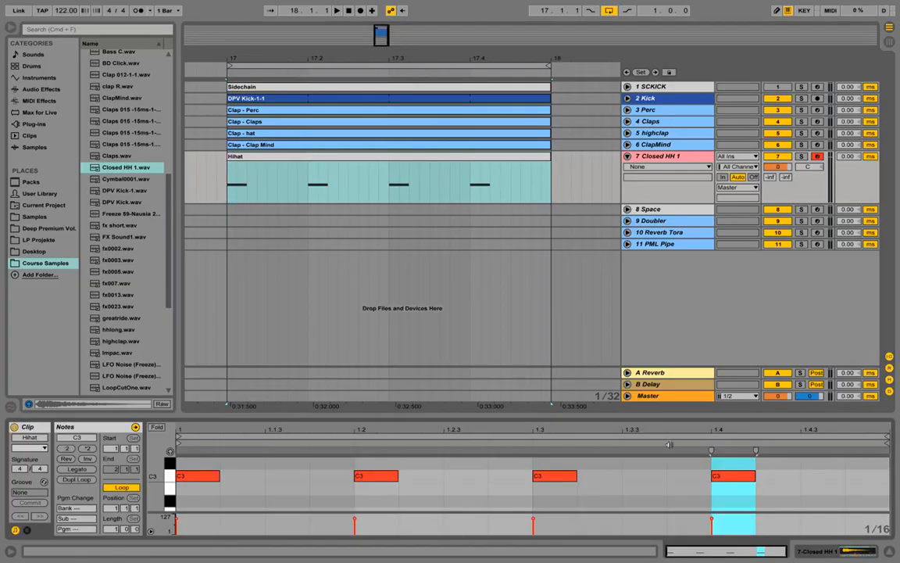
left_click_drag(807, 487, 278, 482)
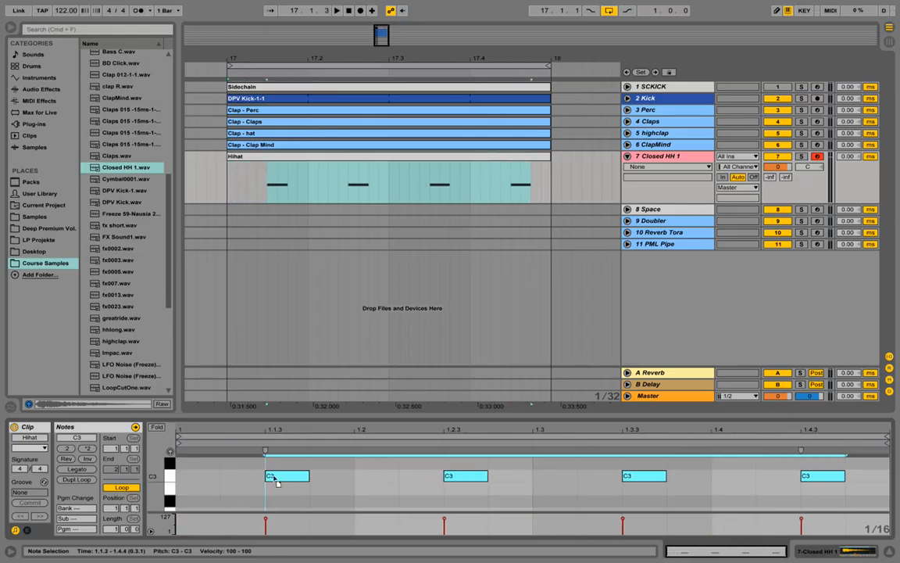
Audition the off-beat hi-hat and lower the Closed HH 1 track volume to -13.5 dB.
key("space")
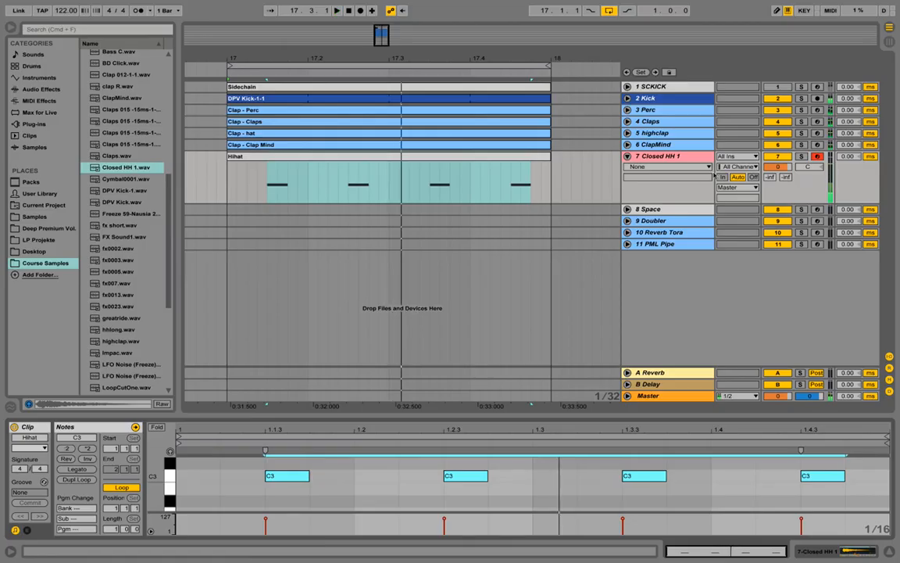
left_click_drag(779, 167, 779, 190)
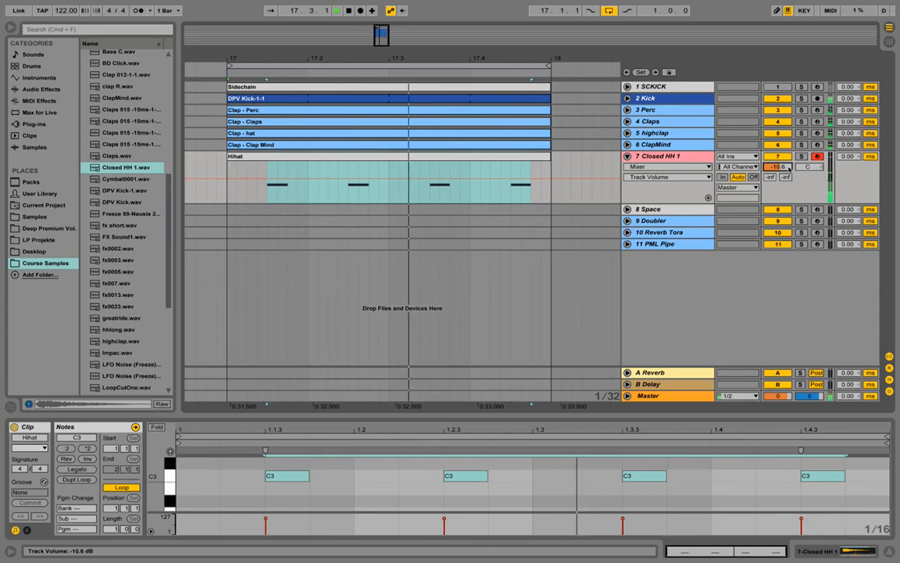
left_click_drag(790, 167, 789, 175)
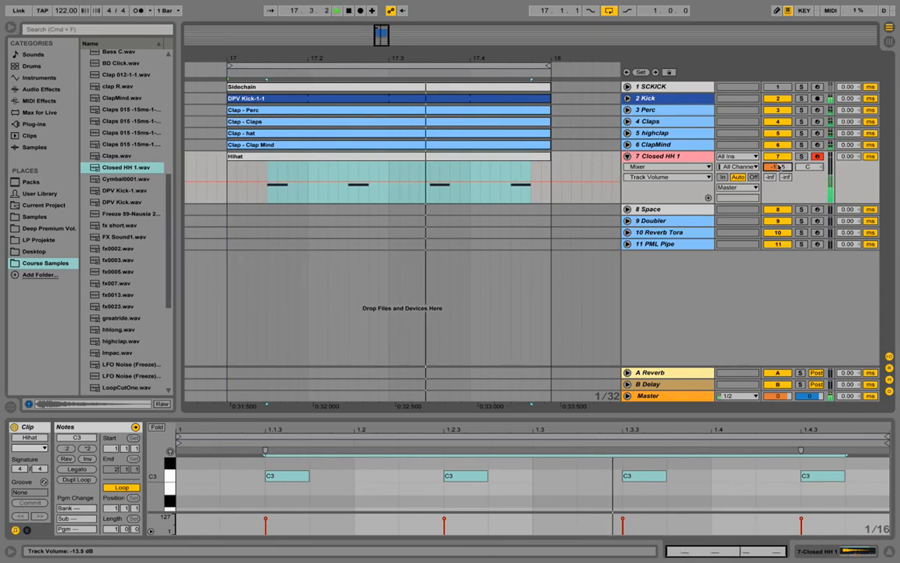
key("space")
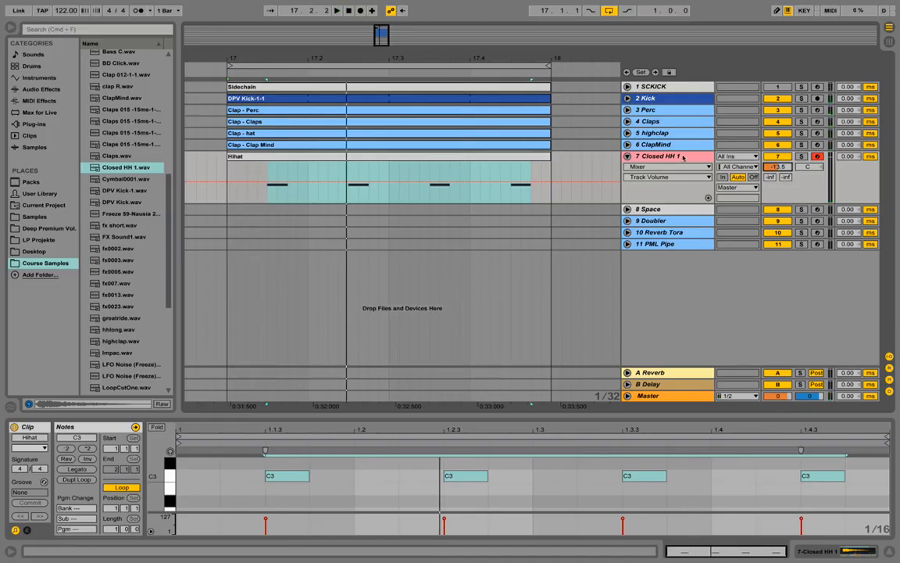
Colour the Hihat clip lavender and the Closed HH 1 track pale, then duplicate the track as track 8.
right_click(522, 159)
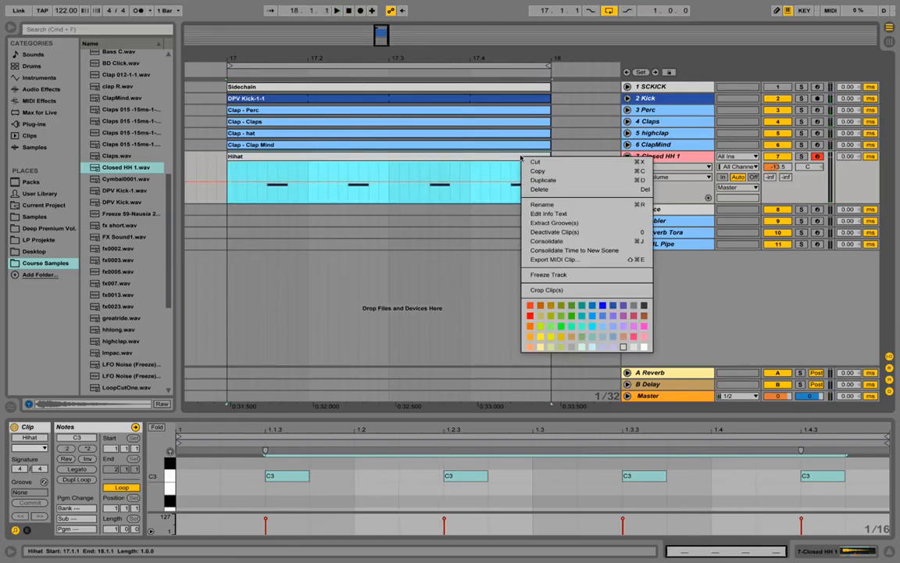
left_click(604, 347)
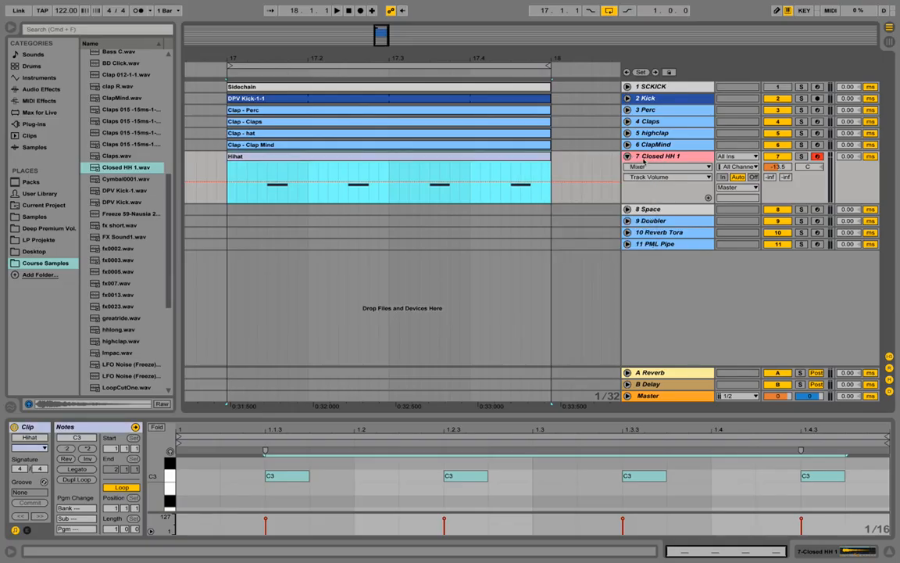
right_click(643, 161)
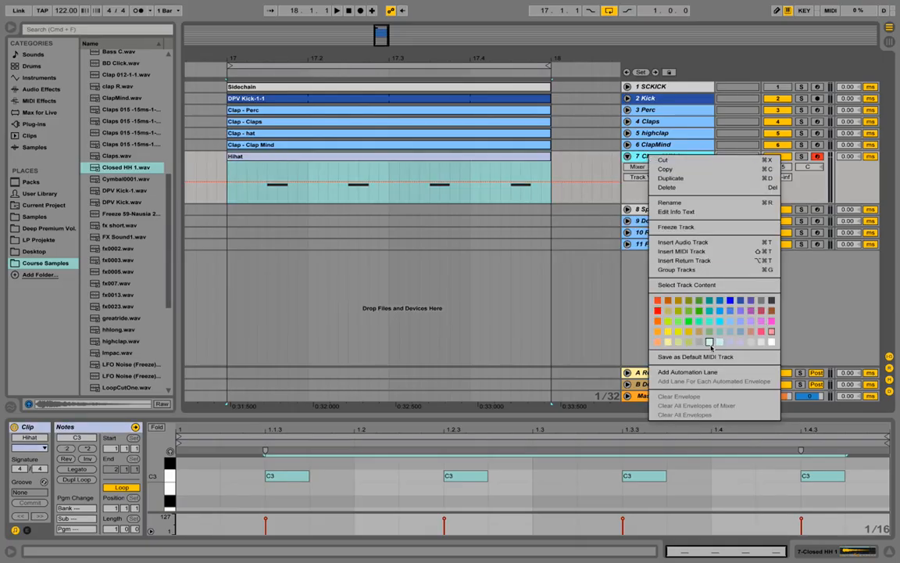
left_click(709, 343)
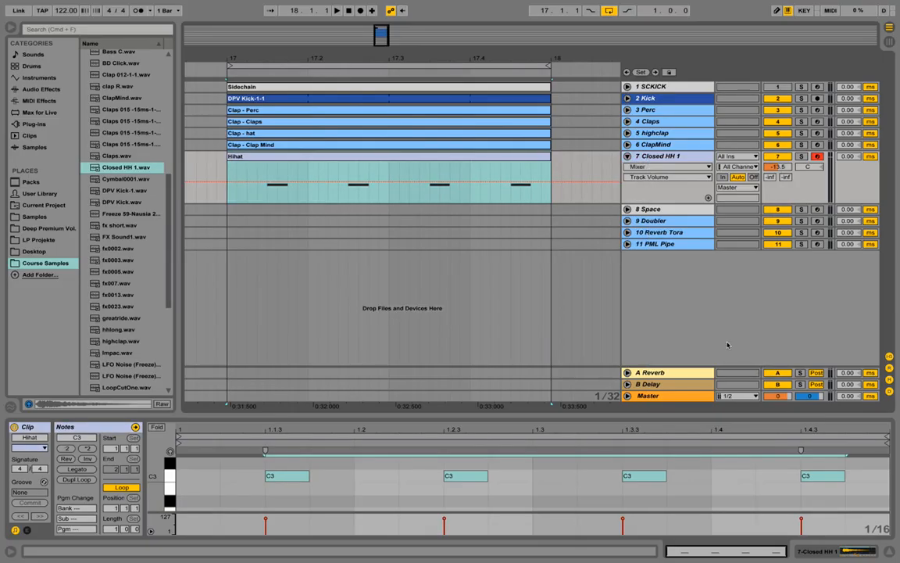
right_click(686, 160)
left_click(708, 182)
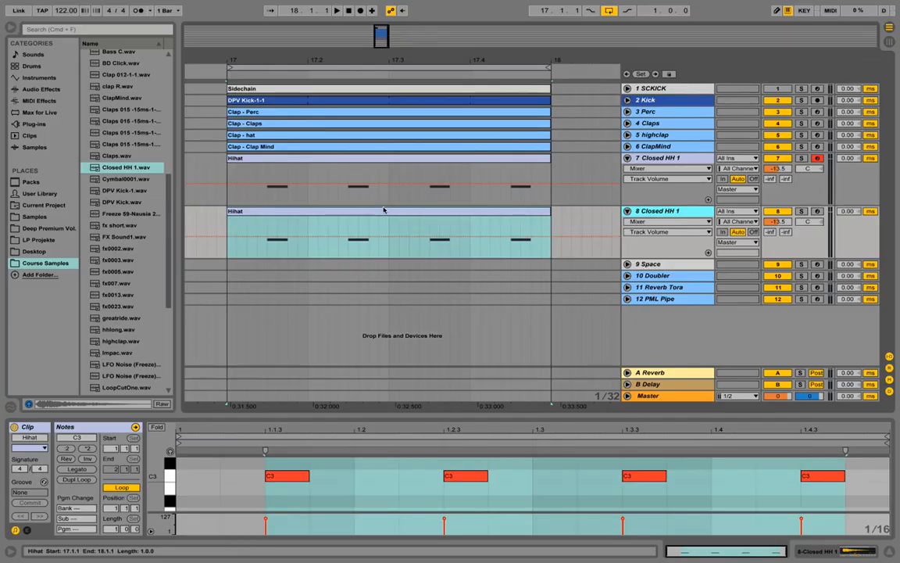
Replace the sample in track 8's Simpler with hhlong.wav and audition it.
left_click(657, 212)
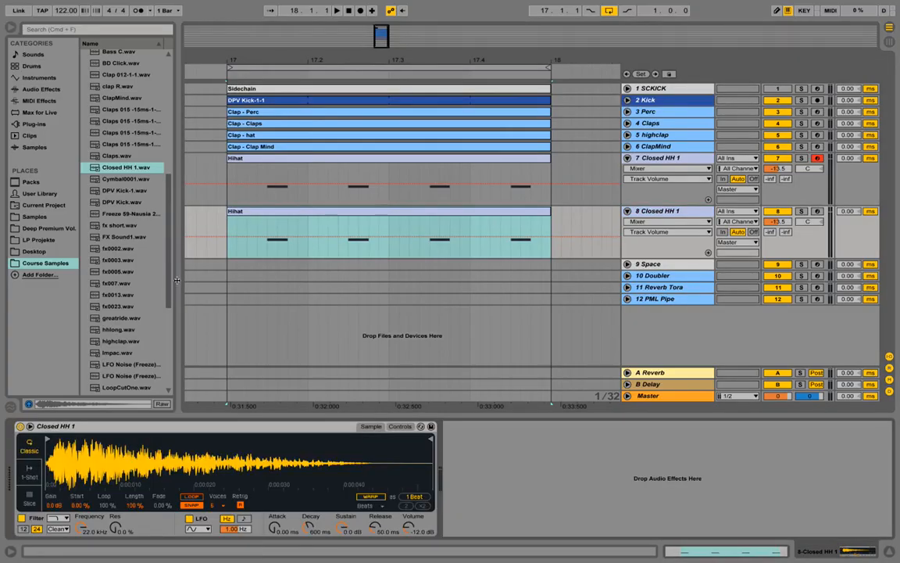
left_click(120, 330)
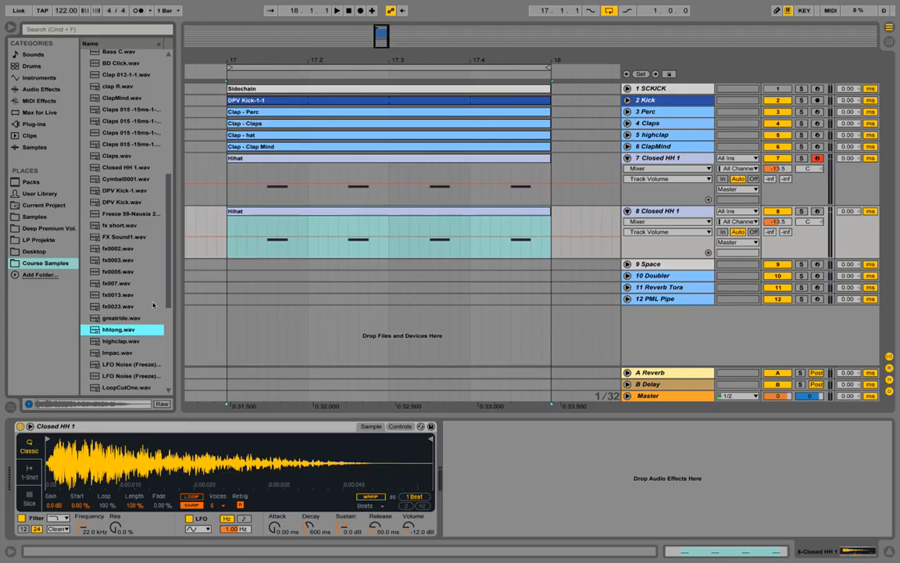
left_click_drag(126, 330, 149, 425)
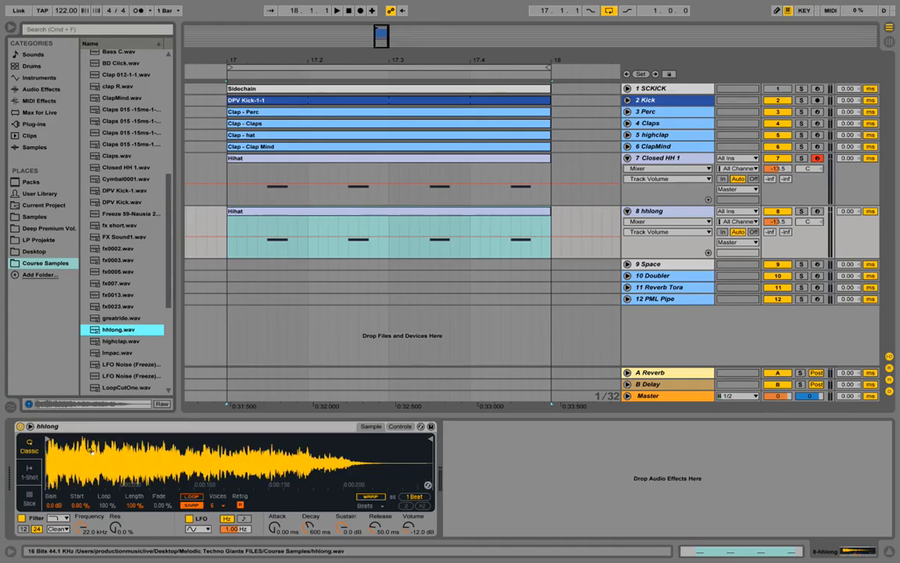
key("space")
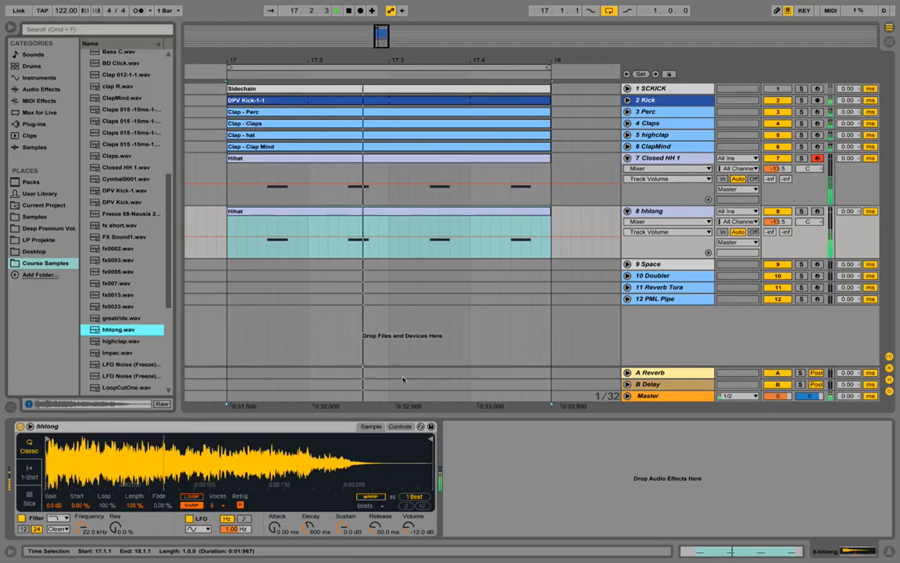
key("space")
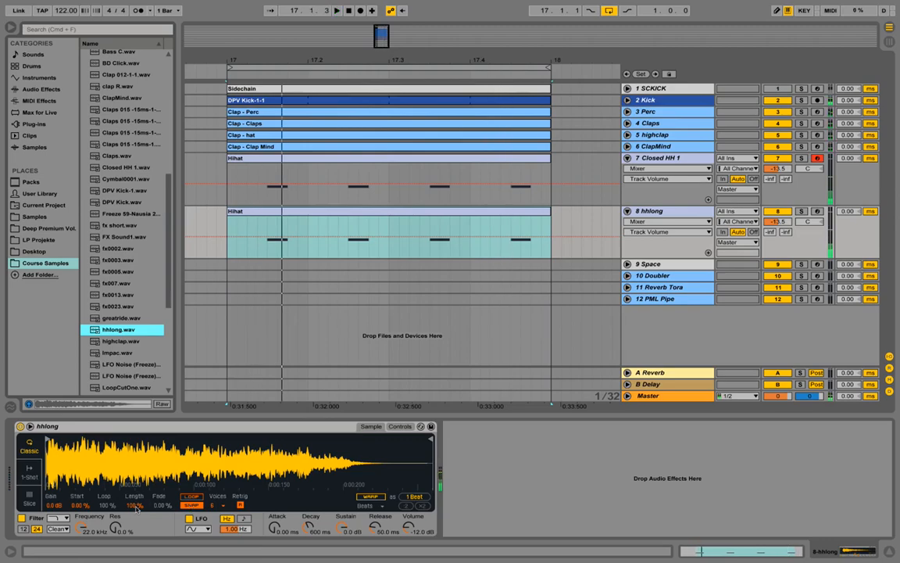
Shorten the hhlong sample Length to 20% and lower the track volume to about -17 dB.
left_click(133, 506)
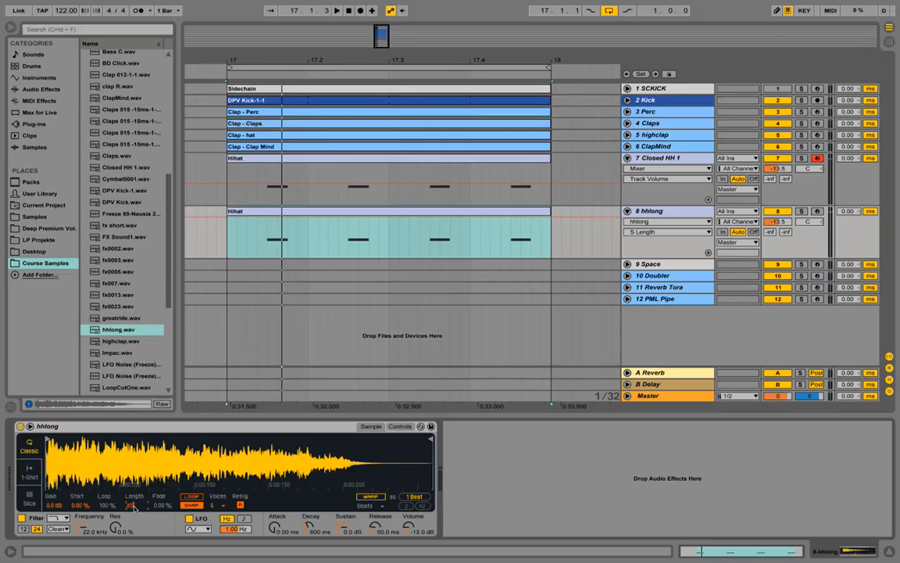
left_click_drag(132, 507, 133, 539)
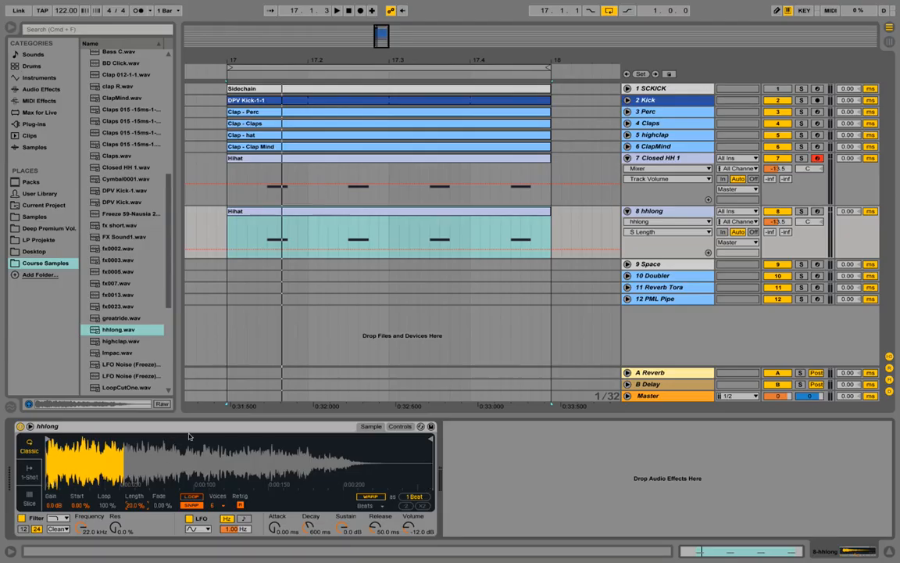
key("space")
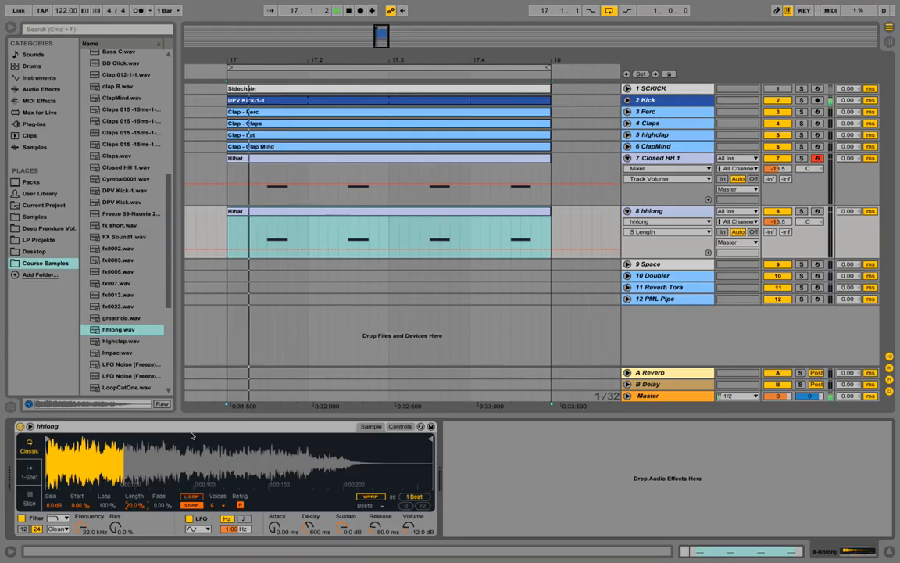
left_click_drag(785, 222, 785, 226)
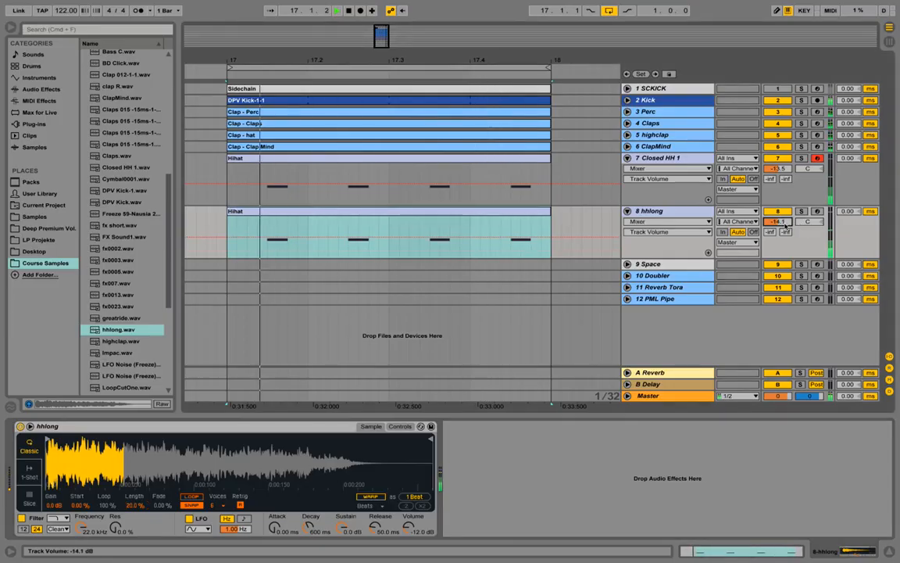
left_click_drag(786, 224, 785, 236)
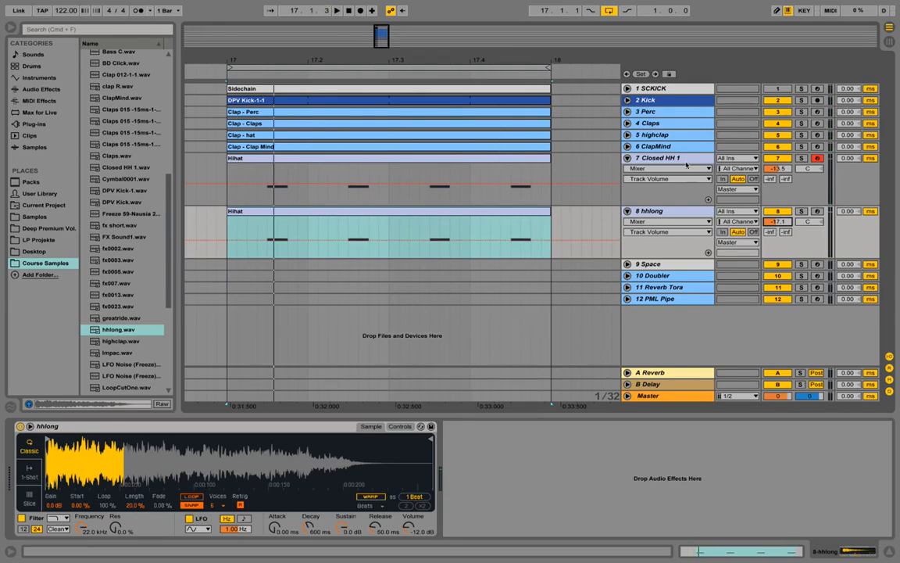
Fold the Closed HH 1 and hhlong tracks and insert a new audio track after hhlong.
left_click(627, 158)
left_click(627, 170)
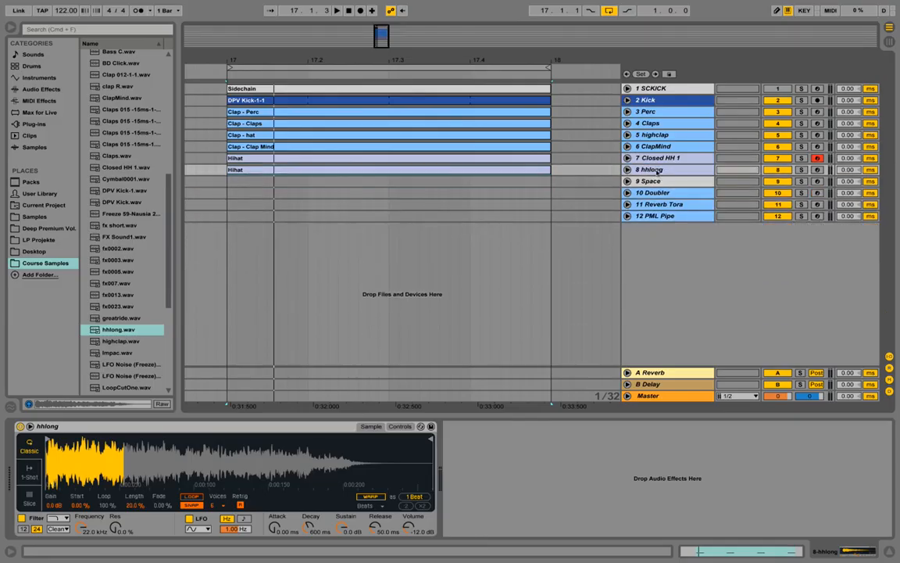
right_click(659, 171)
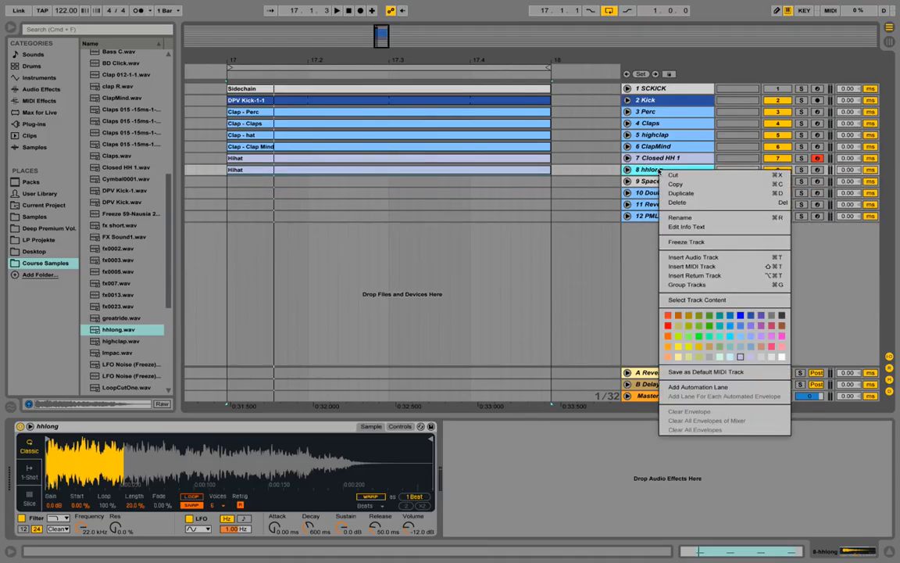
left_click(739, 259)
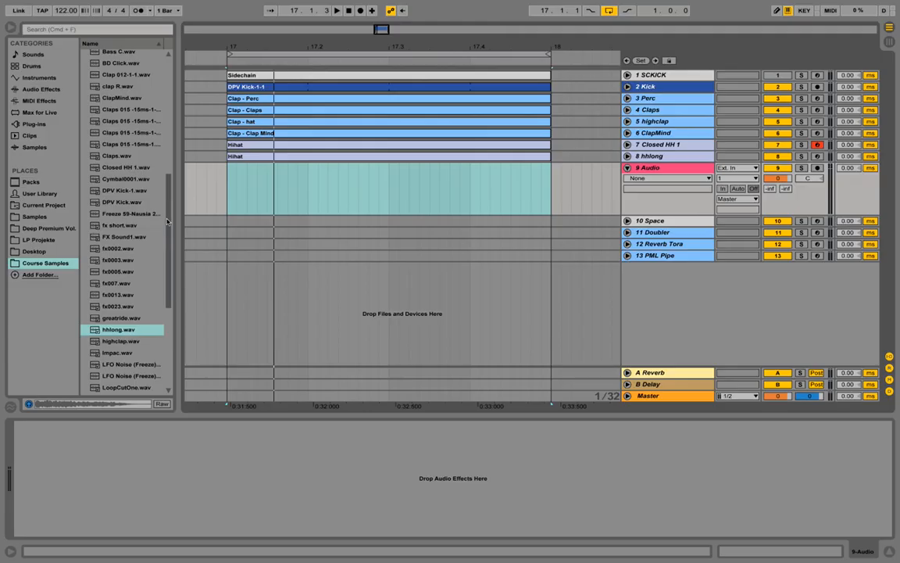
Place LoopCutOne.wav on the new audio track at bar 17.
left_click_drag(167, 221, 167, 234)
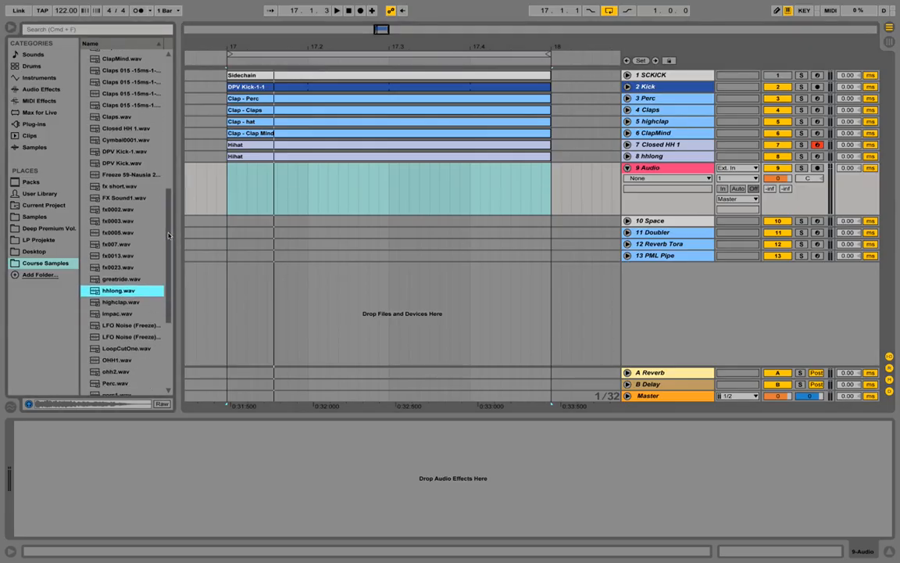
left_click(134, 348)
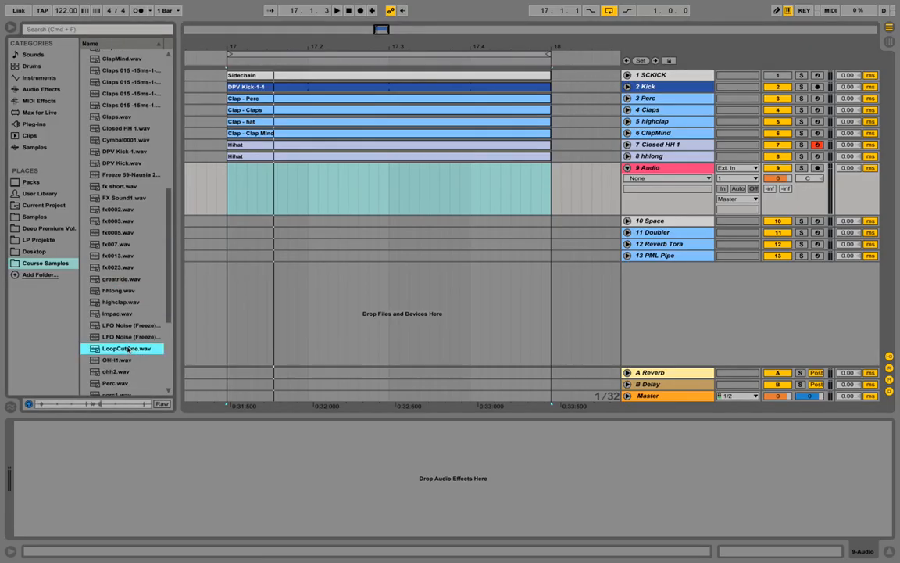
left_click_drag(128, 350, 232, 191)
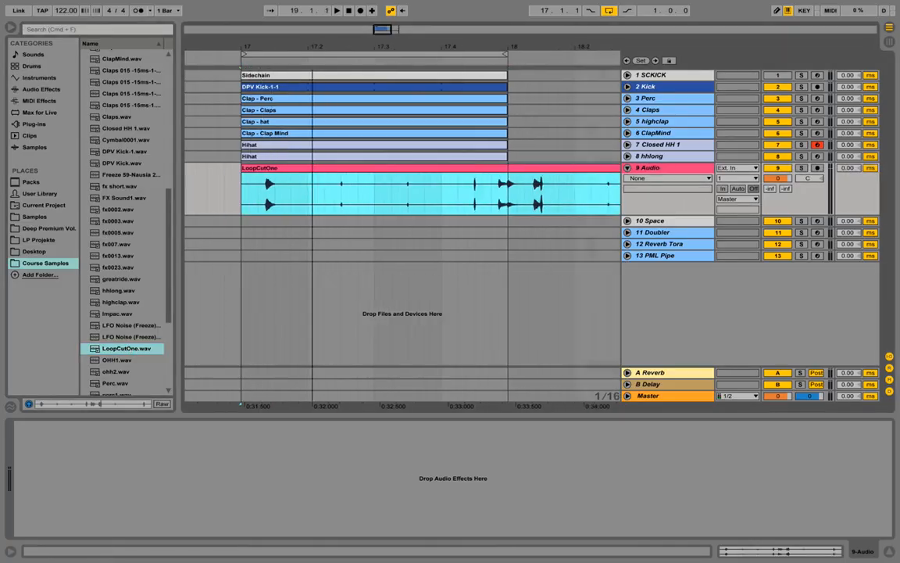
Set a two-bar loop ending at bar 19 and extend the drum clips to cover it.
left_click_drag(312, 47, 313, 31)
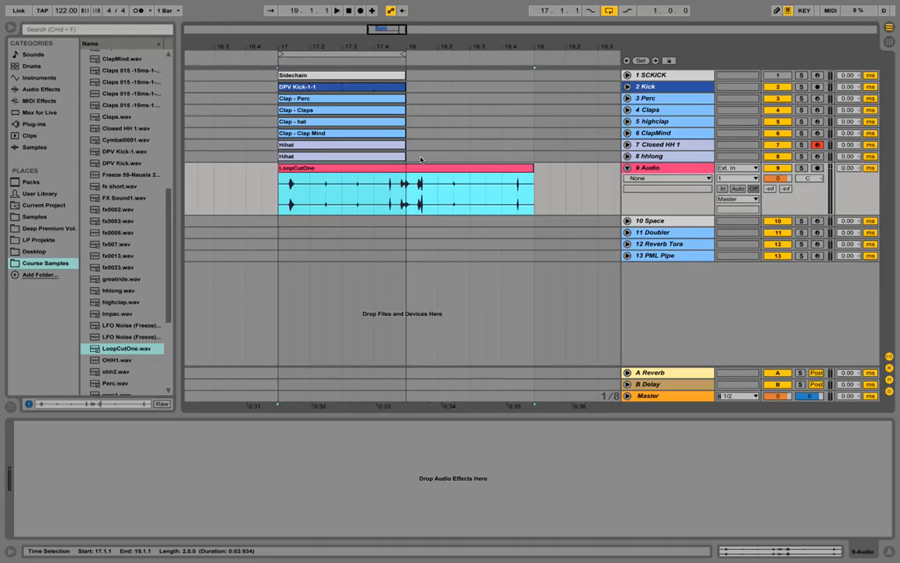
left_click_drag(402, 53, 532, 53)
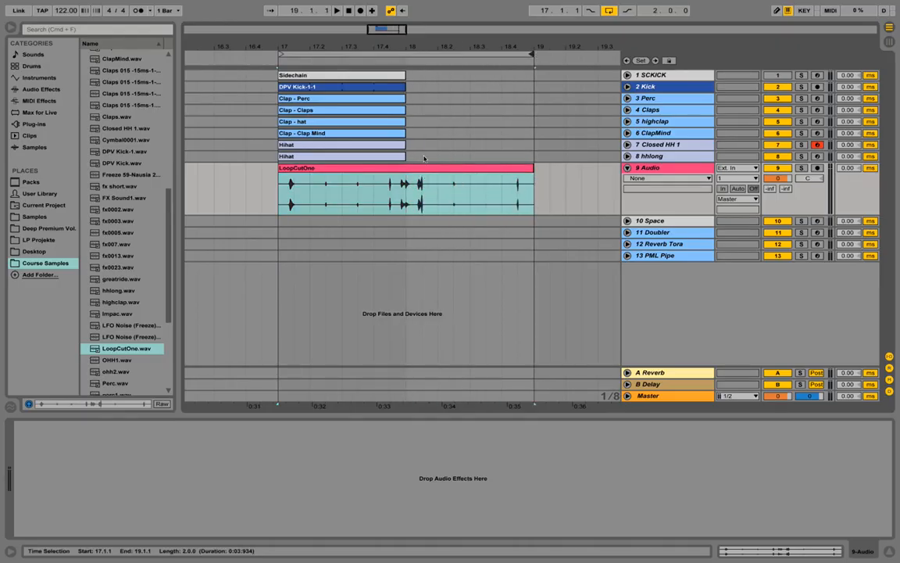
left_click_drag(423, 159, 279, 78)
left_click_drag(405, 75, 534, 73)
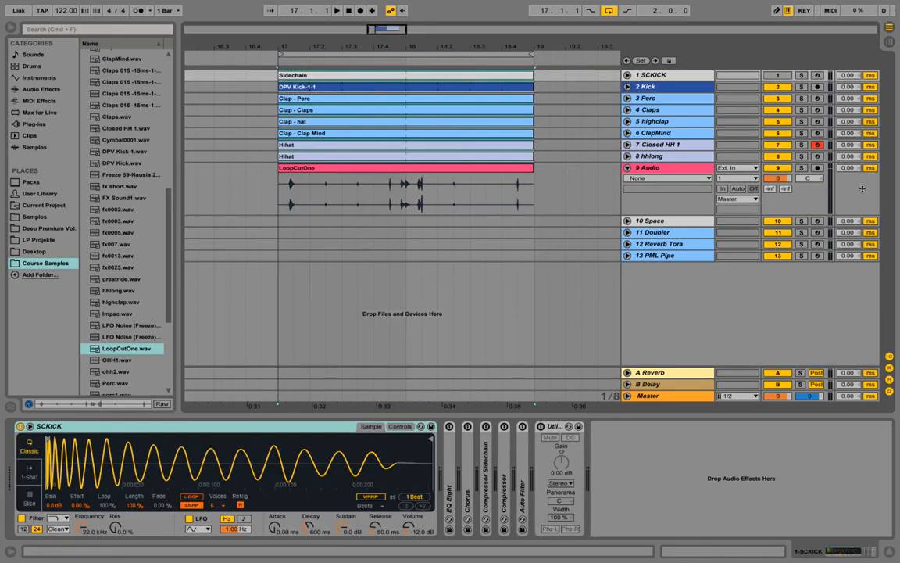
Rename the 9 Audio track to '9 Loop'.
left_click(678, 167)
right_click(654, 169)
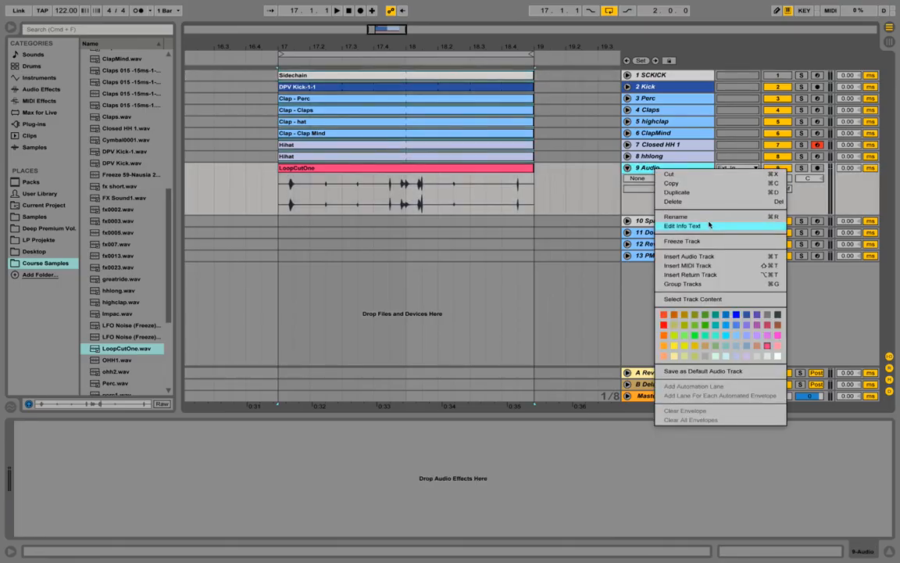
left_click(704, 218)
type("9")
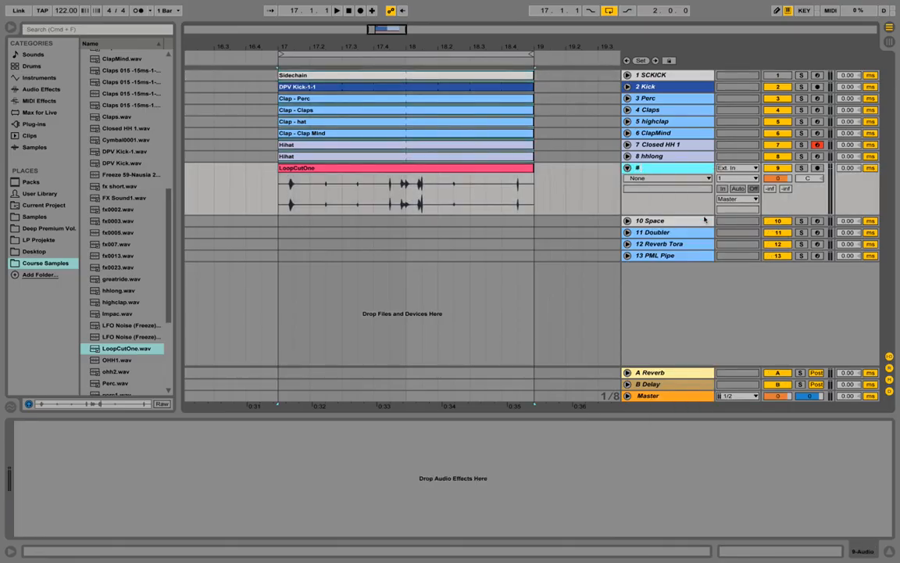
key("Return")
Lower the Loop track's volume to -20.6 dB while listening to playback.
left_click_drag(778, 179, 778, 204)
key("space")
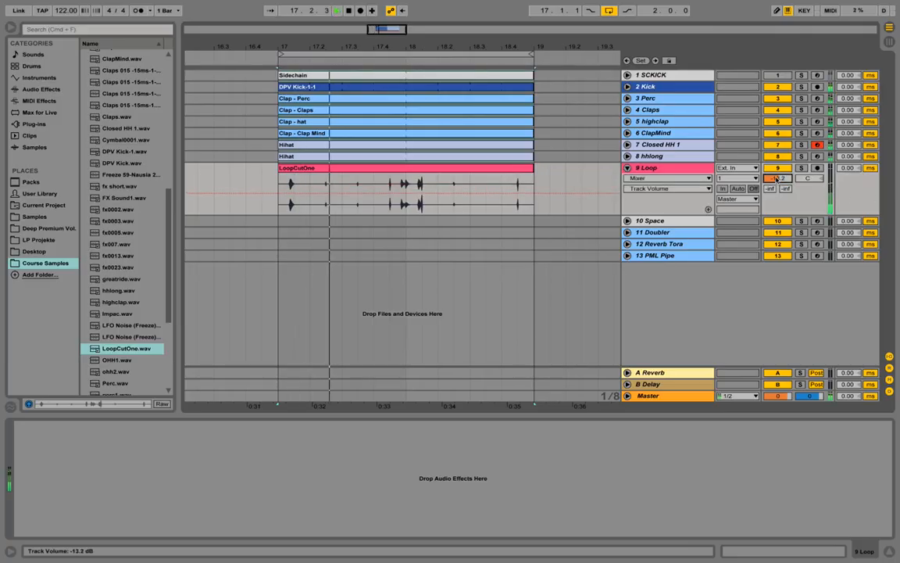
left_click_drag(778, 179, 778, 195)
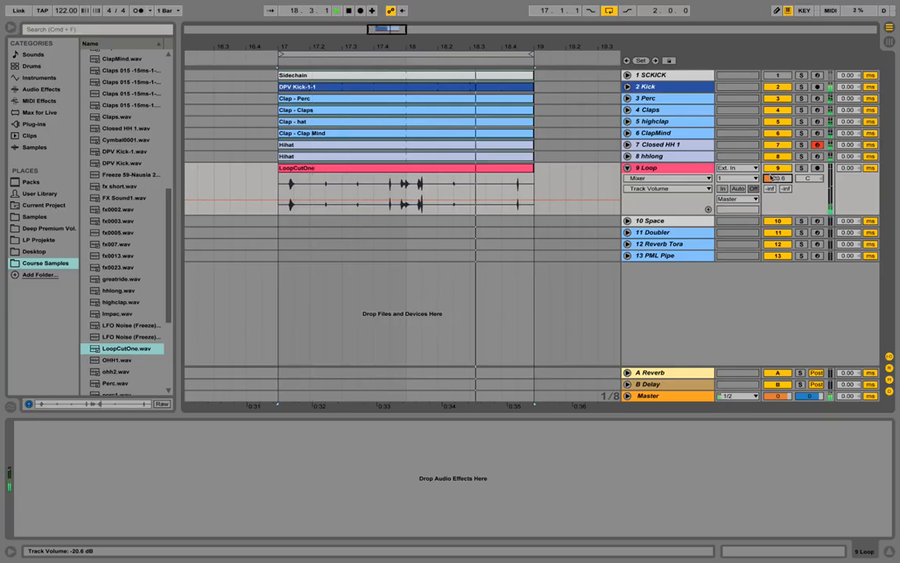
key("space")
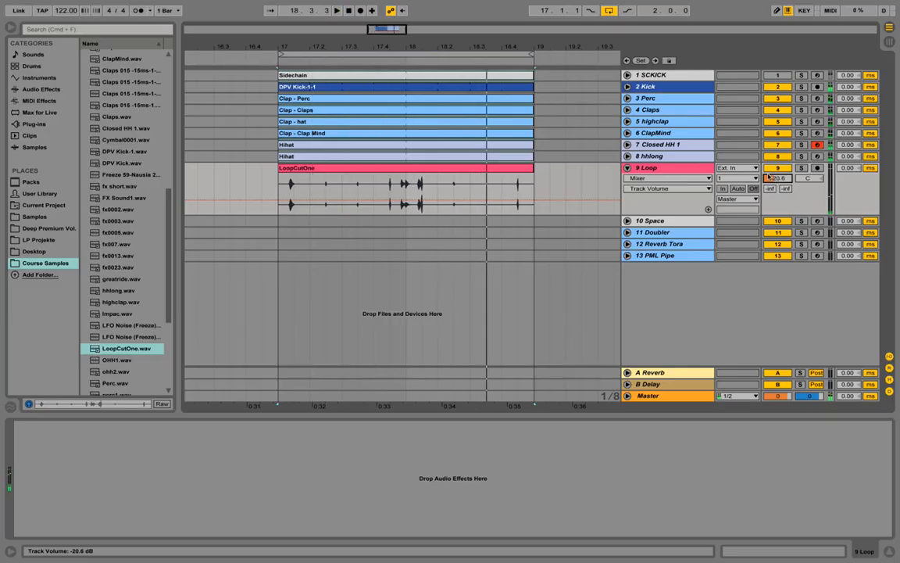
right_click(693, 170)
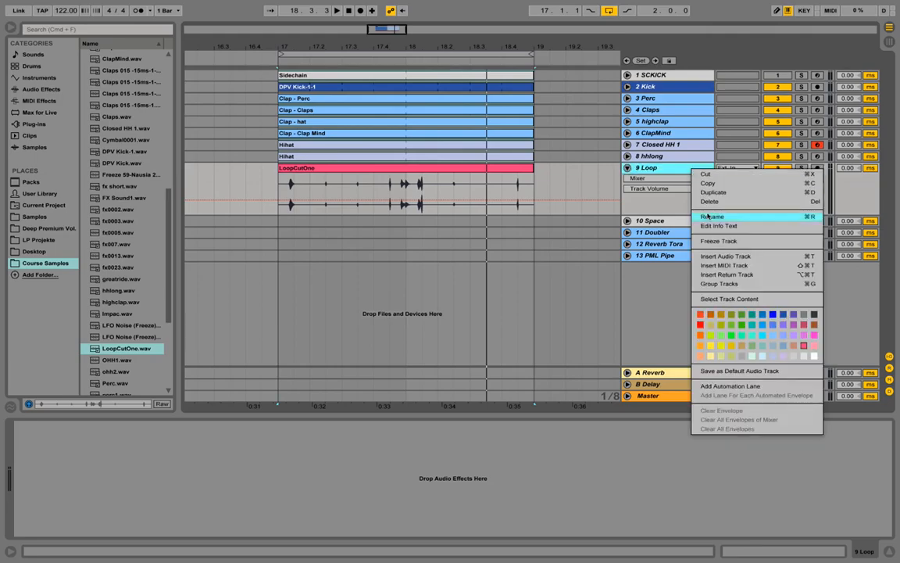
Insert a MIDI track below Loop and load tomtom.wav into it as its instrument.
left_click(740, 267)
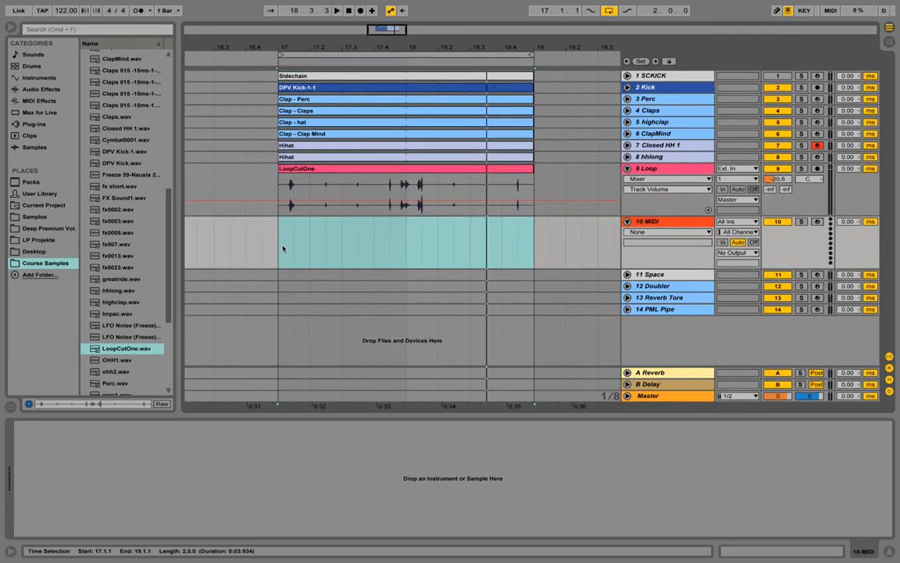
scroll(156, 291, "down", 5)
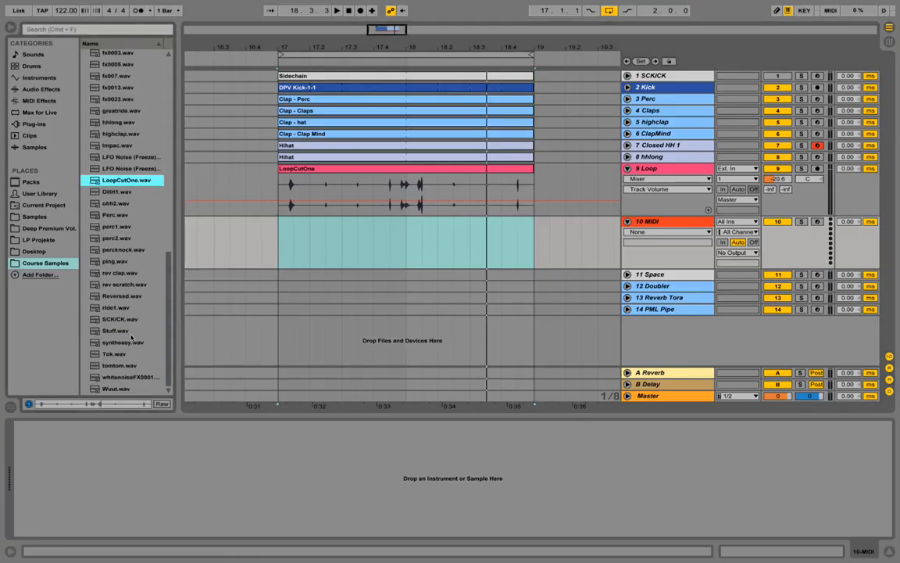
left_click(119, 365)
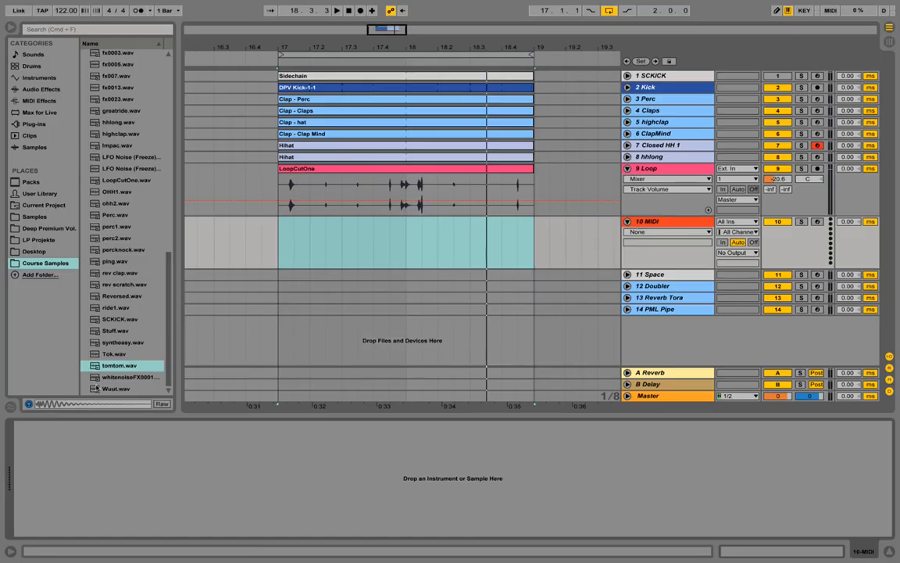
left_click_drag(115, 368, 225, 430)
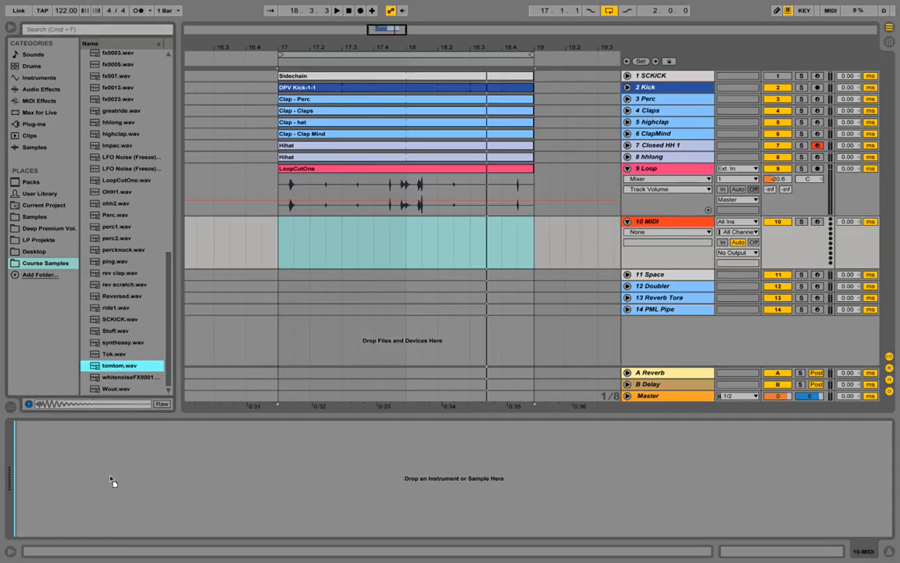
left_click_drag(112, 483, 126, 473)
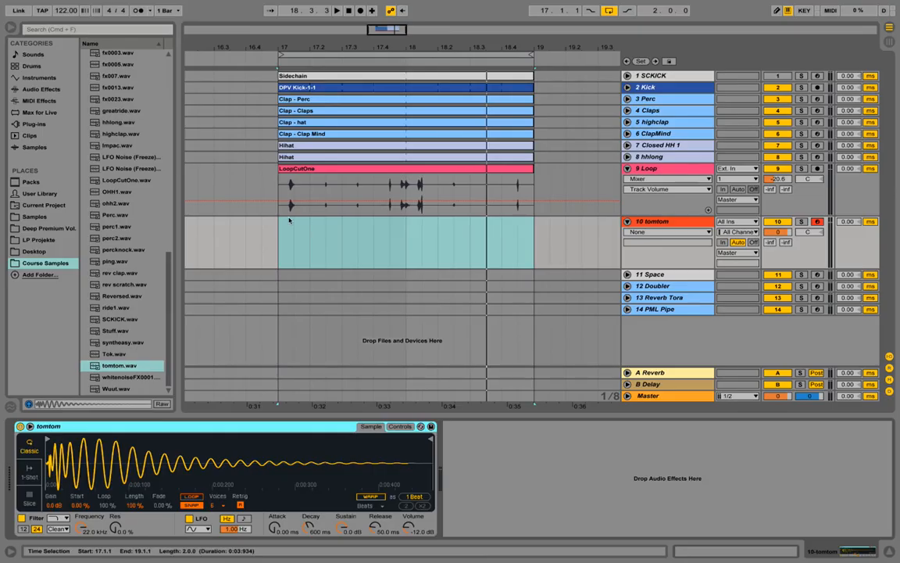
Create an empty MIDI clip over bars 17–19 on the tomtom track, name it Tom, and open it.
left_click_drag(531, 247, 283, 231)
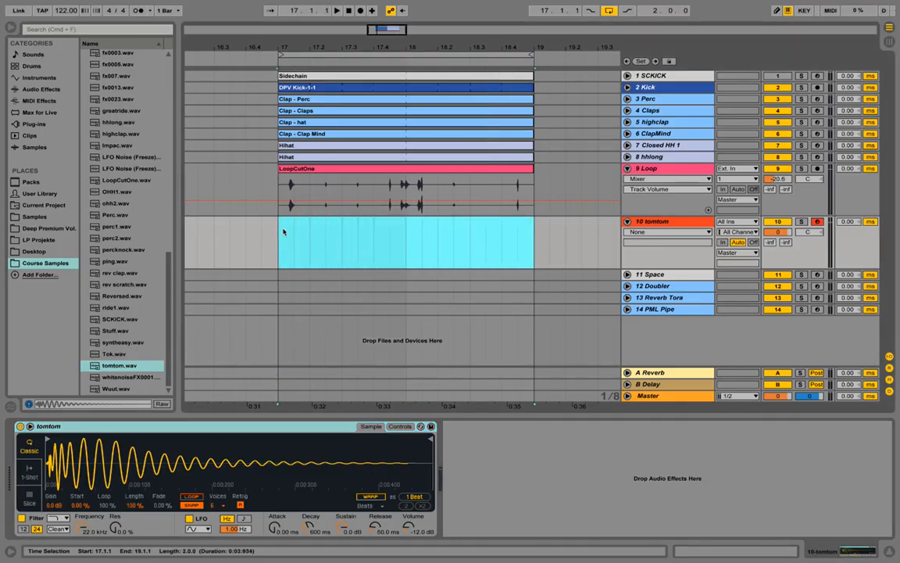
right_click(284, 232)
left_click(331, 296)
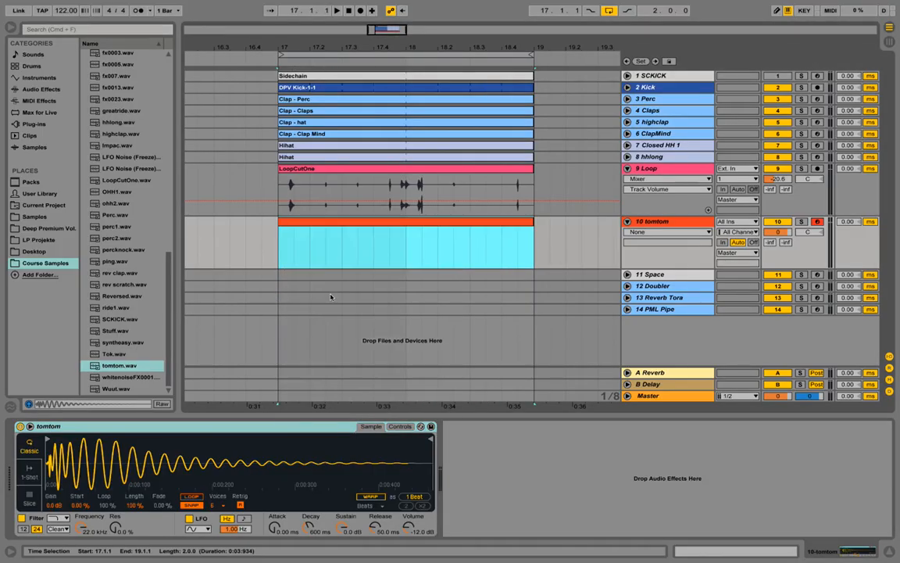
right_click(404, 231)
left_click(441, 273)
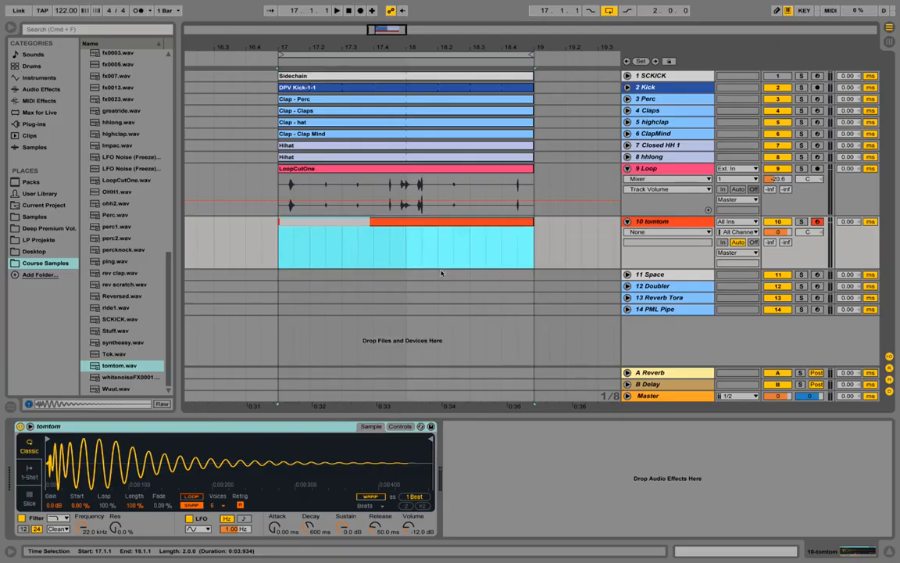
key("Return")
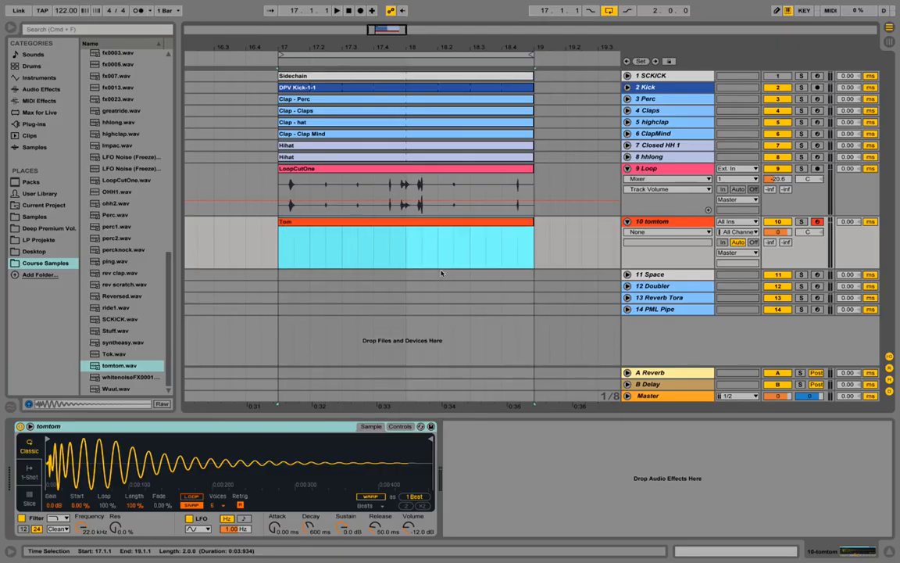
left_click(453, 223)
double_click(453, 224)
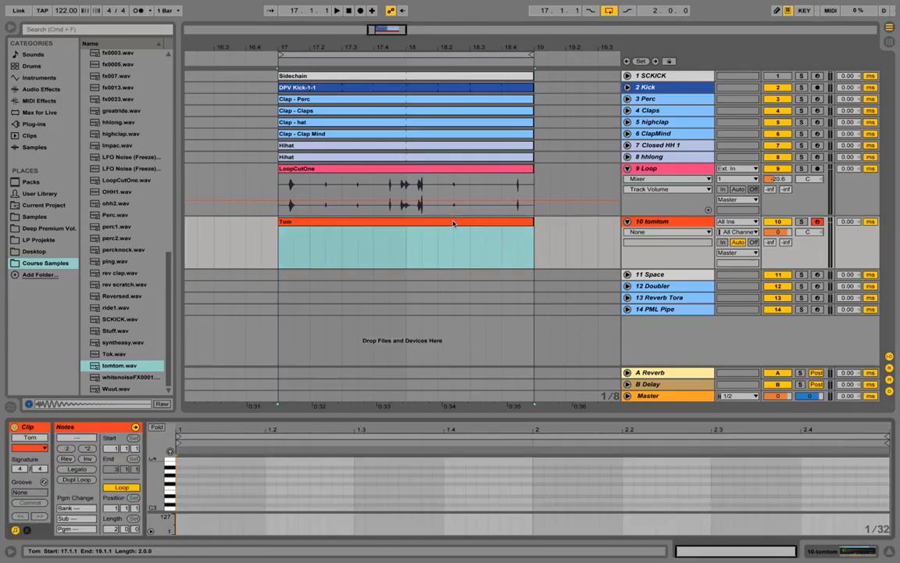
Draw sixteenth-note C3 hits at 2.4.2, 2.4.3 and 2.4.4 in the Tom clip and audition from 18.4.
left_click_drag(528, 349, 528, 294)
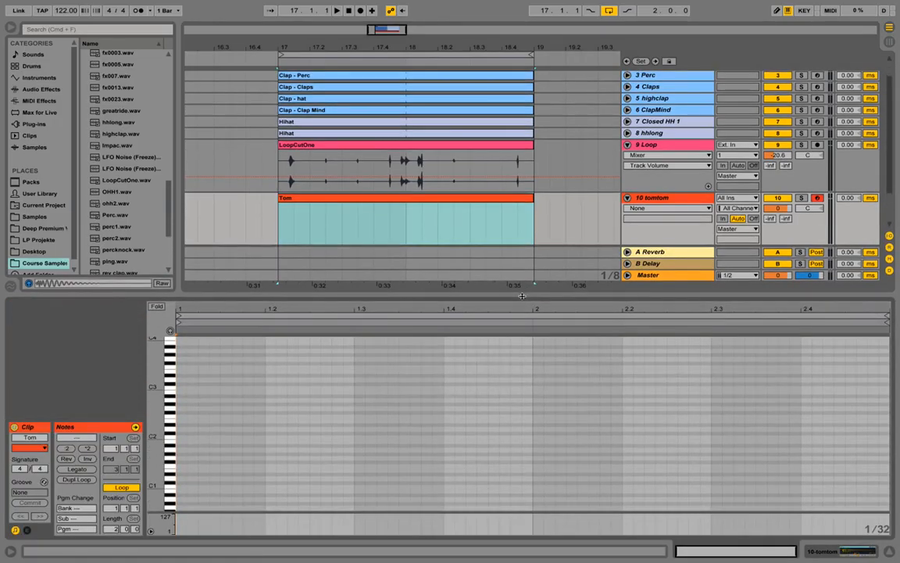
left_click_drag(156, 391, 185, 387)
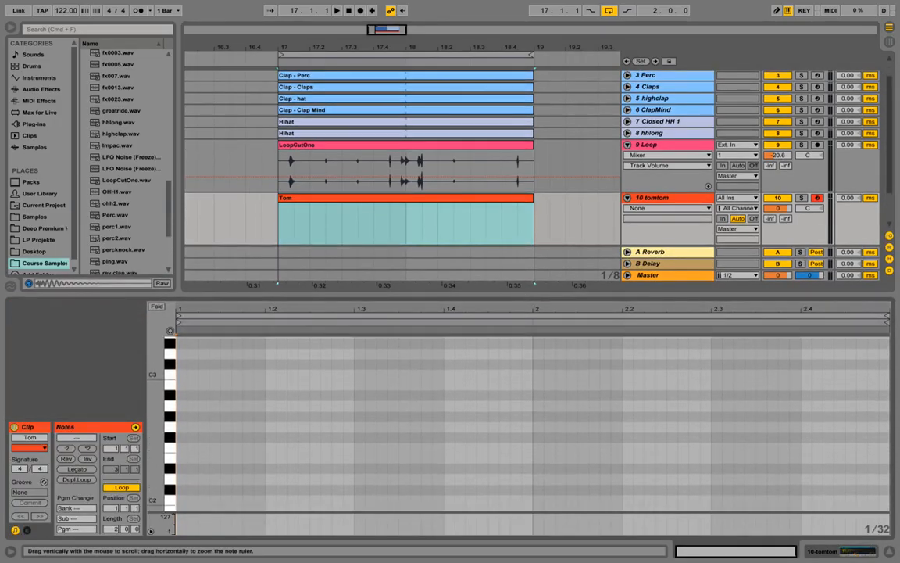
left_click(873, 376)
double_click(872, 376)
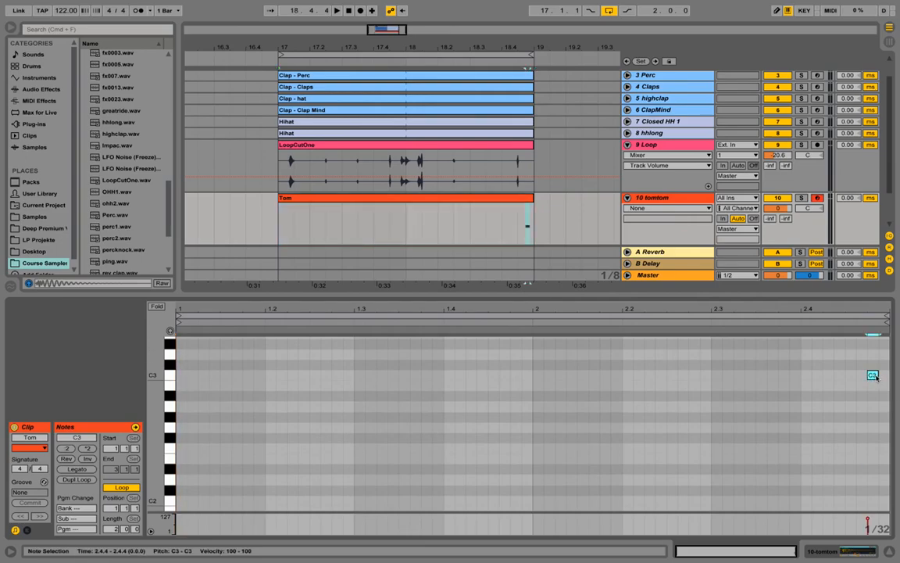
left_click_drag(878, 376, 838, 378)
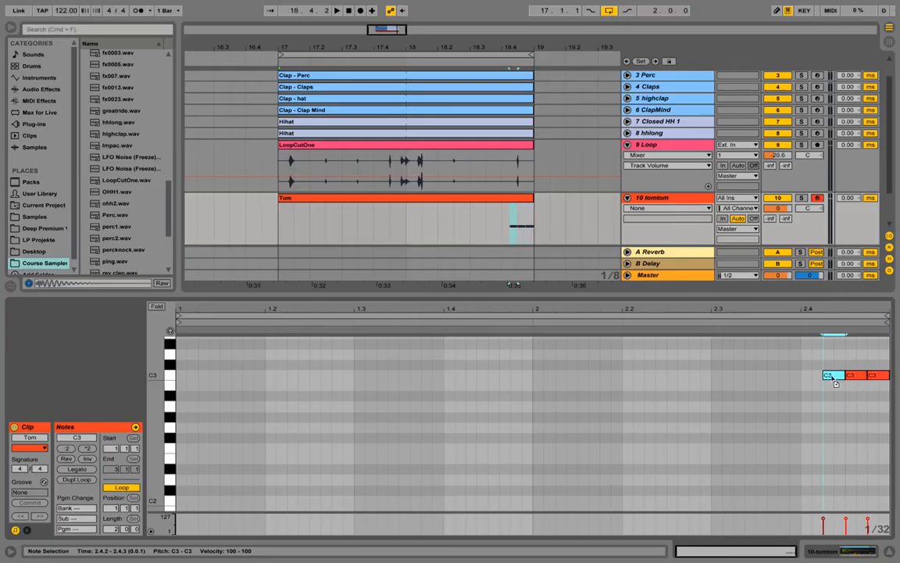
left_click(502, 223)
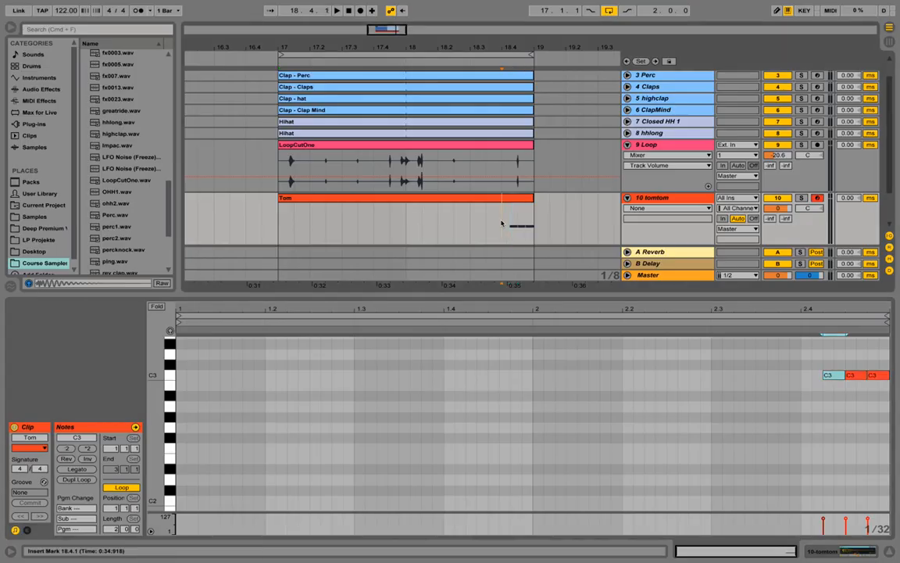
key("space")
key("space")
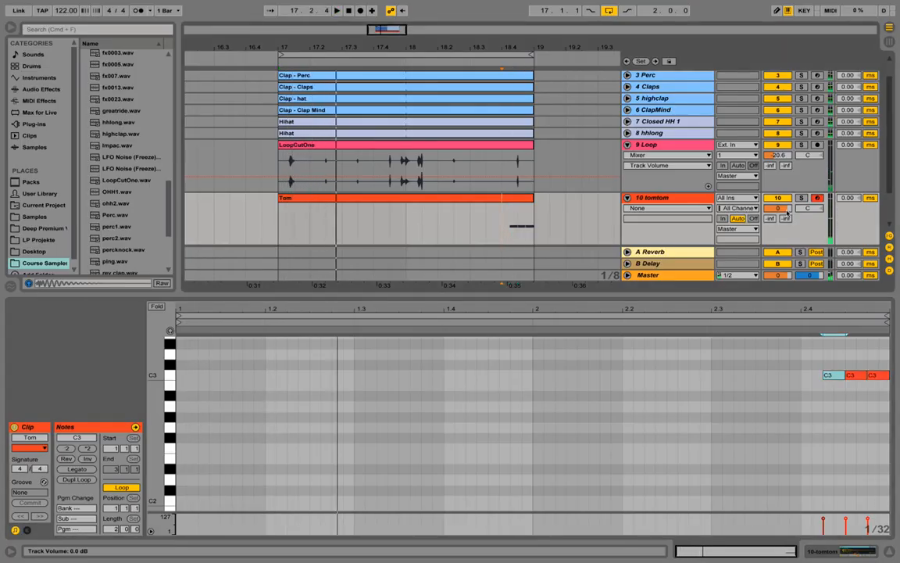
Transpose the tom Simpler up to +12 st, audition it, and set tomtom to -12.0 dB.
left_click_drag(783, 208, 783, 234)
key("space")
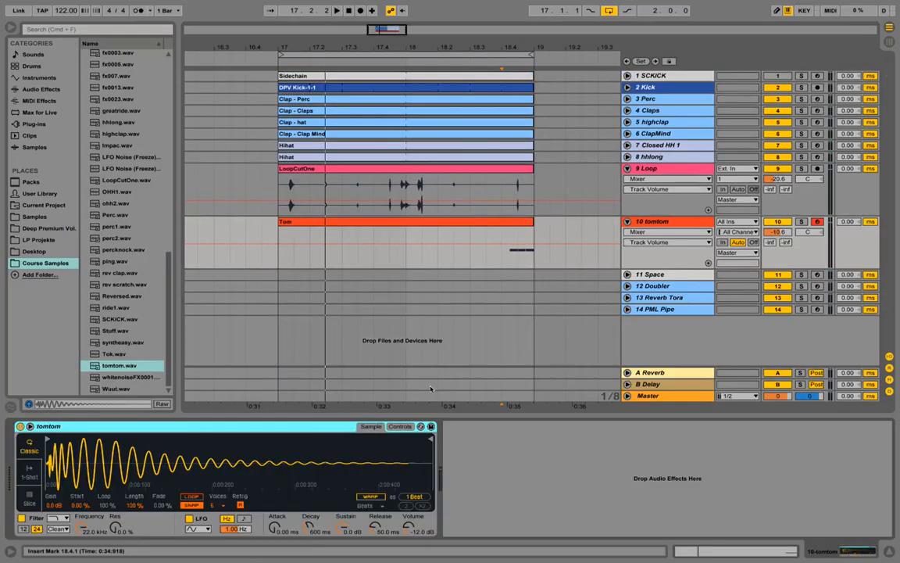
left_click(400, 426)
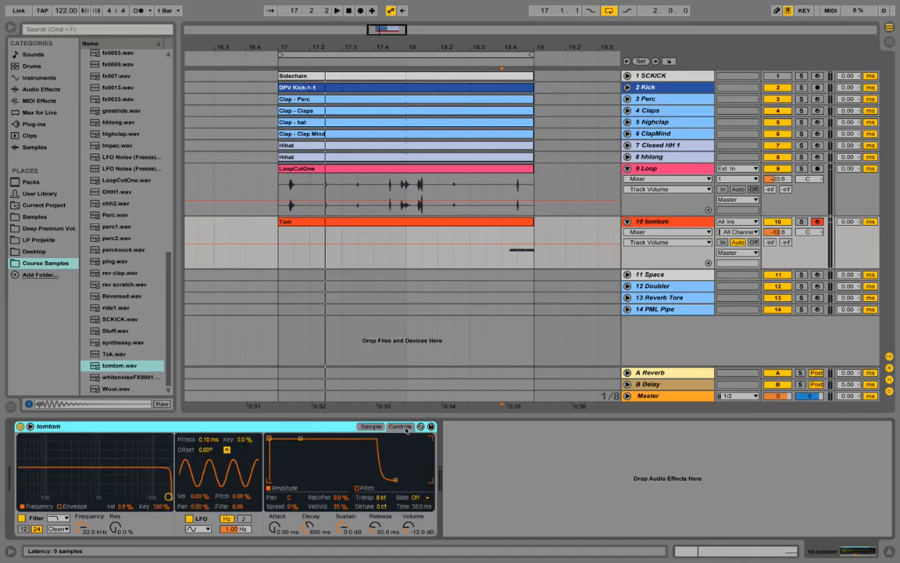
left_click(380, 499)
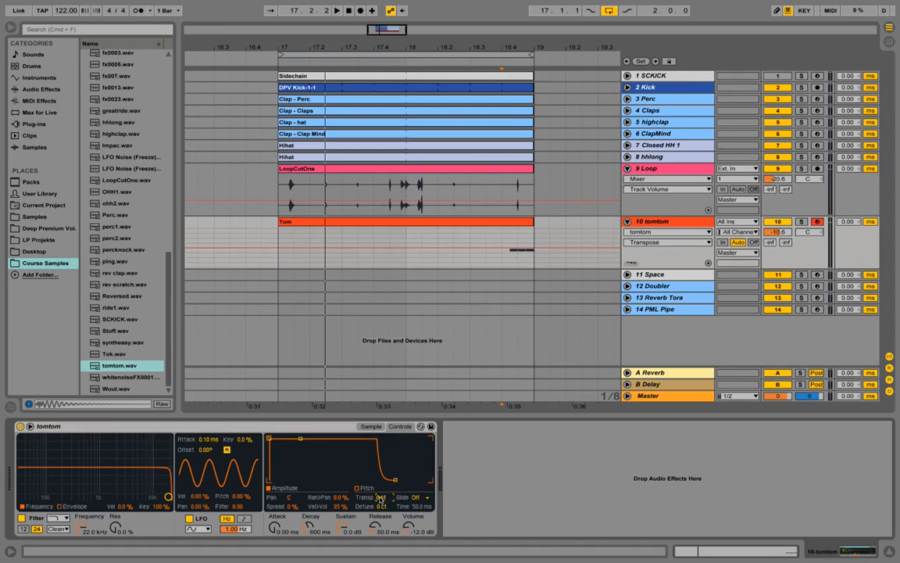
left_click_drag(382, 501, 382, 483)
left_click(490, 243)
key("space")
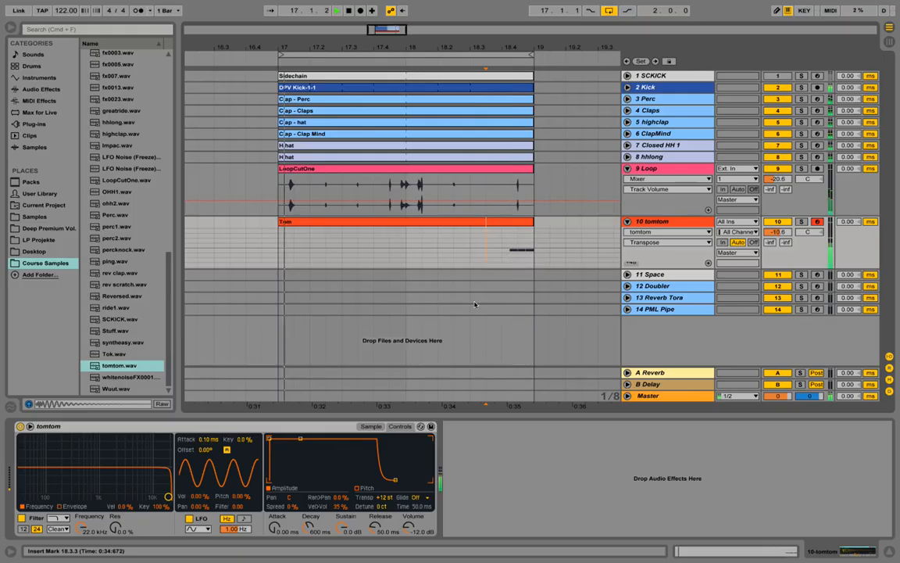
key("space")
left_click_drag(775, 232, 774, 238)
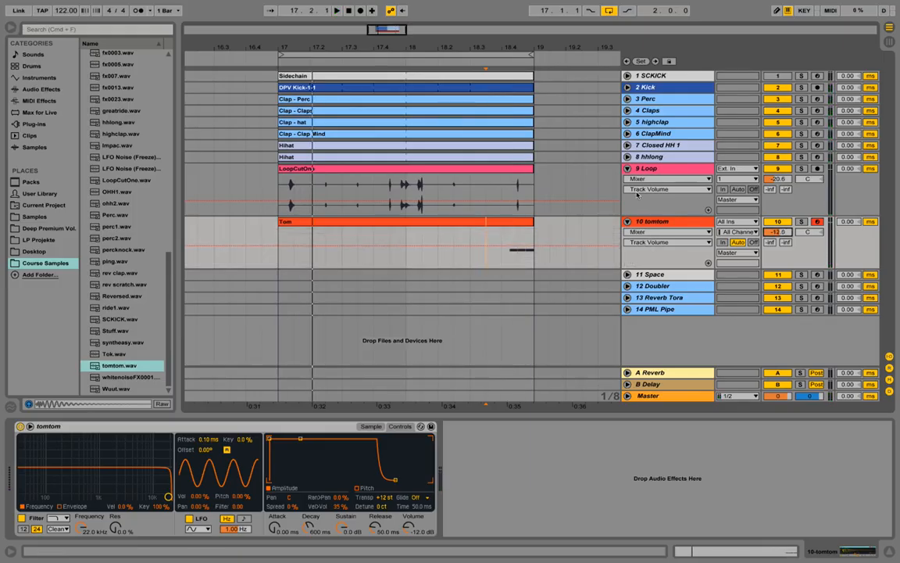
Insert MIDI track 11 below tomtom and drop perc2.wav onto it.
right_click(680, 224)
left_click(713, 319)
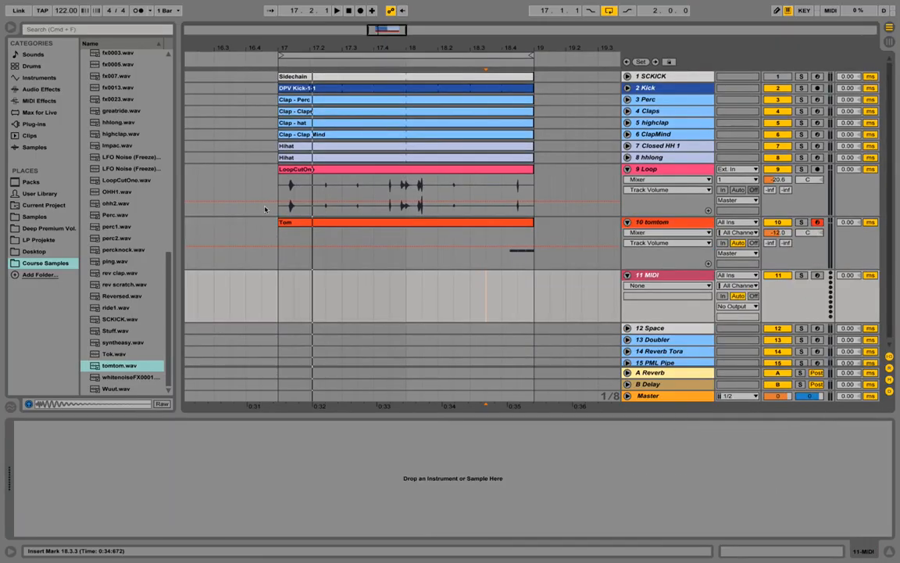
left_click(685, 279)
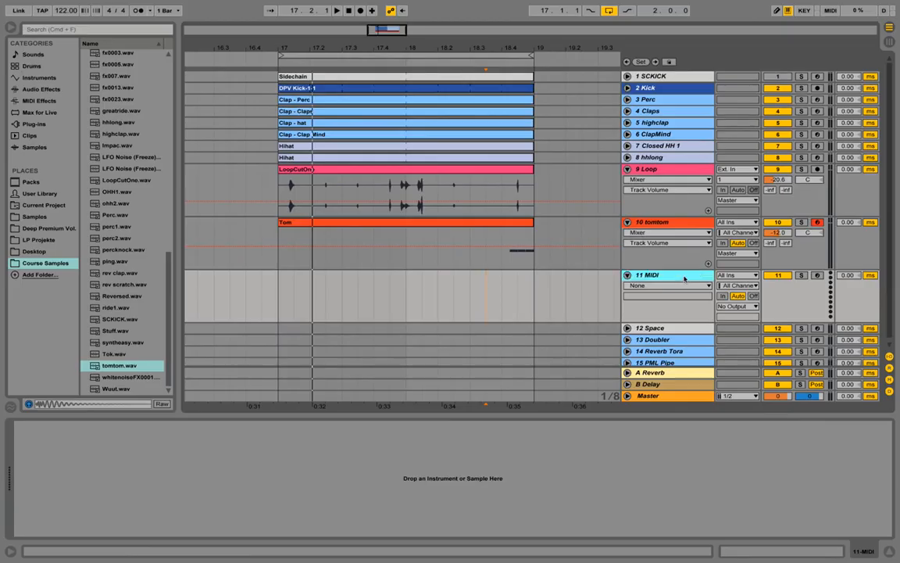
left_click(119, 242)
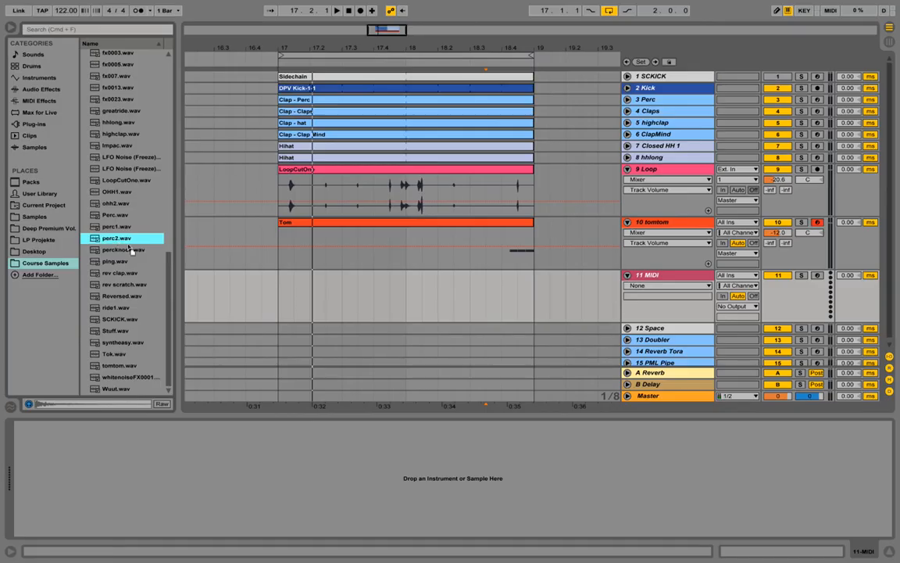
left_click_drag(129, 246, 80, 469)
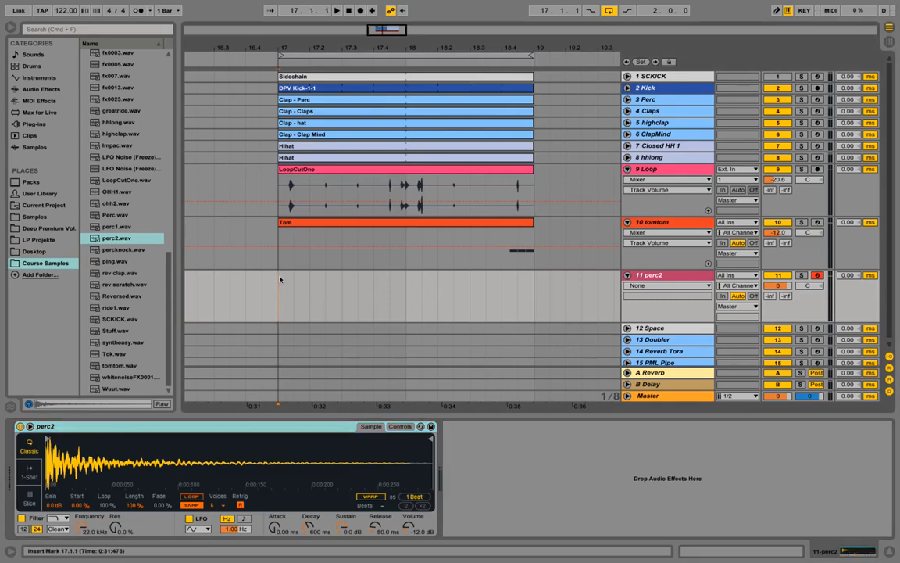
Create a MIDI clip over bars 17–19 on track 11, name it Perc2, and open it.
left_click_drag(279, 277, 534, 274)
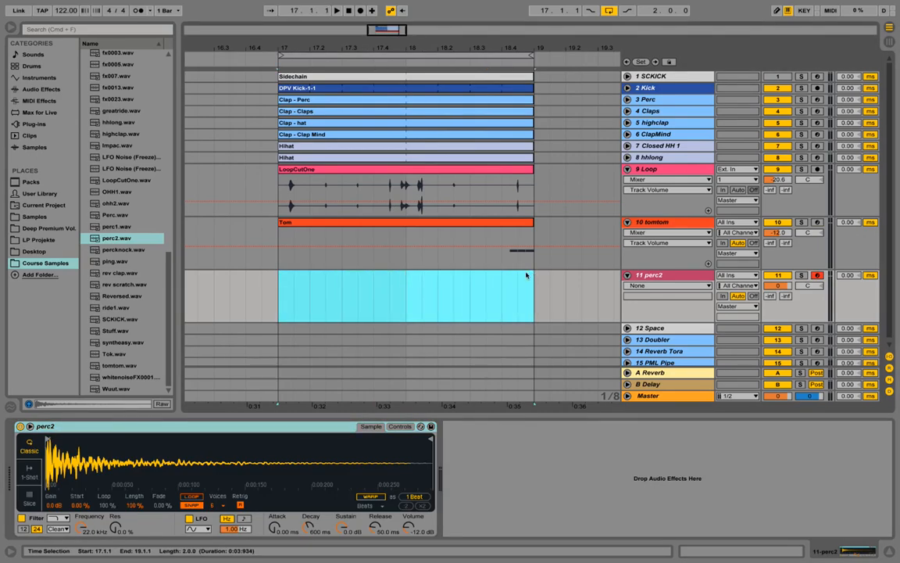
right_click(419, 277)
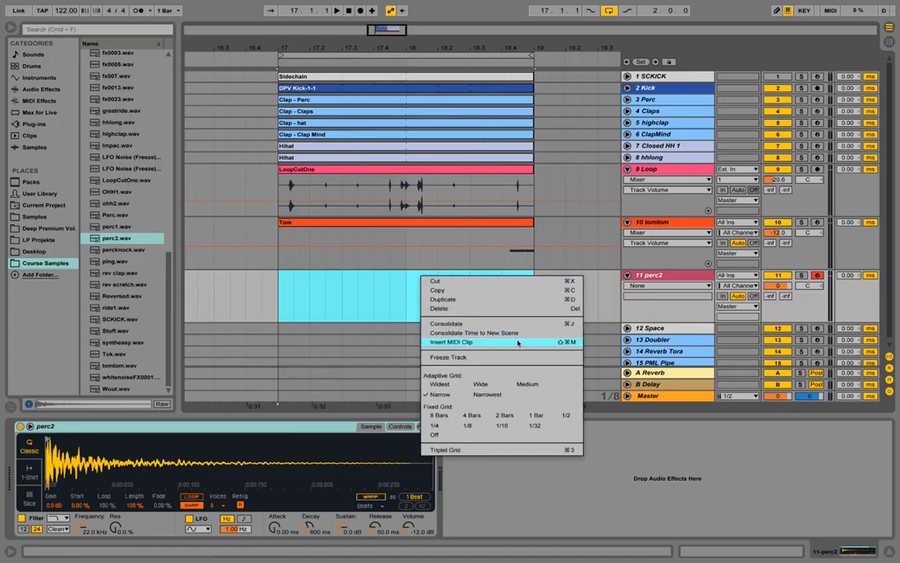
left_click(442, 344)
right_click(443, 278)
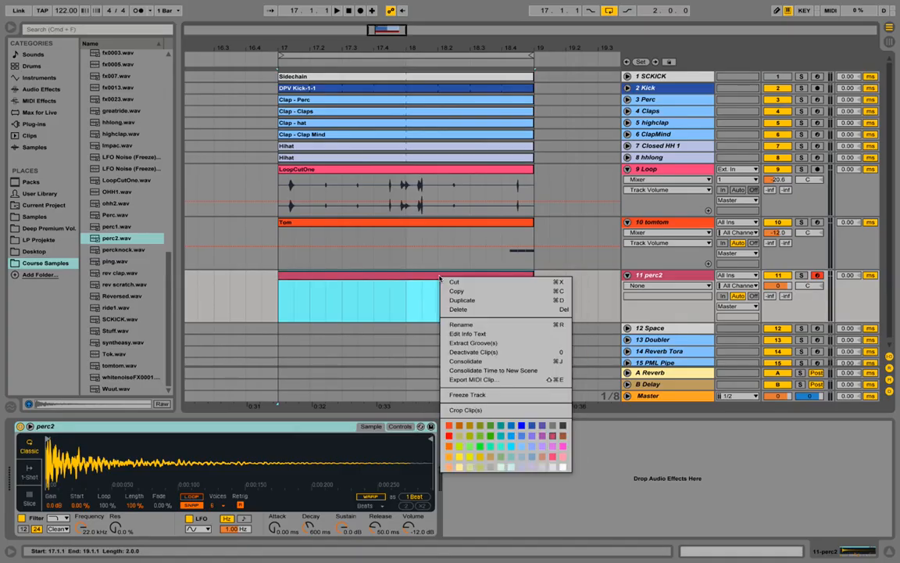
left_click(479, 327)
type("Perc2")
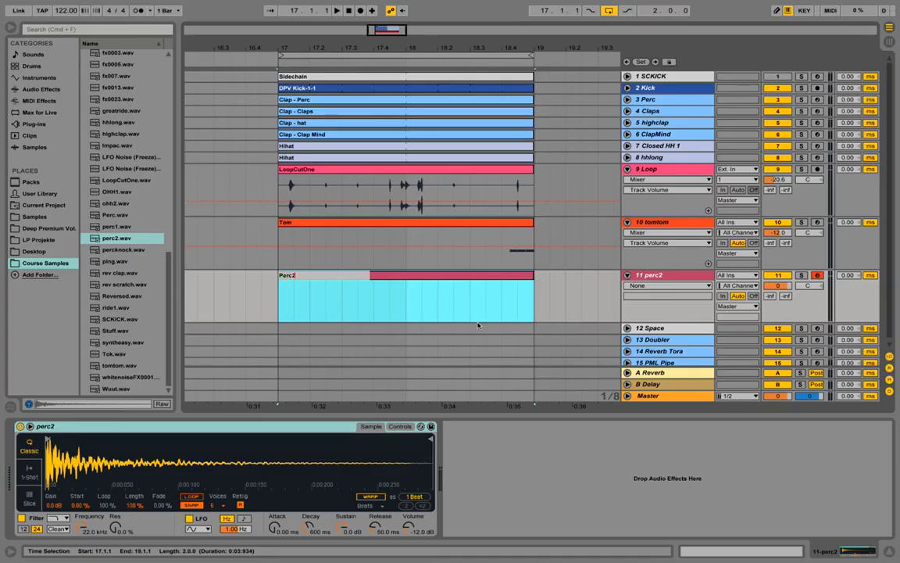
key("Return")
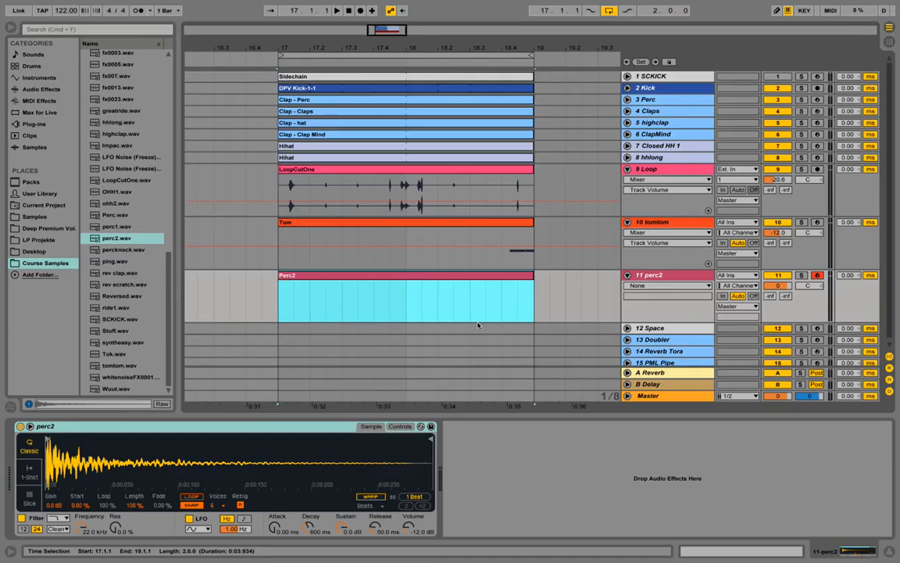
double_click(461, 278)
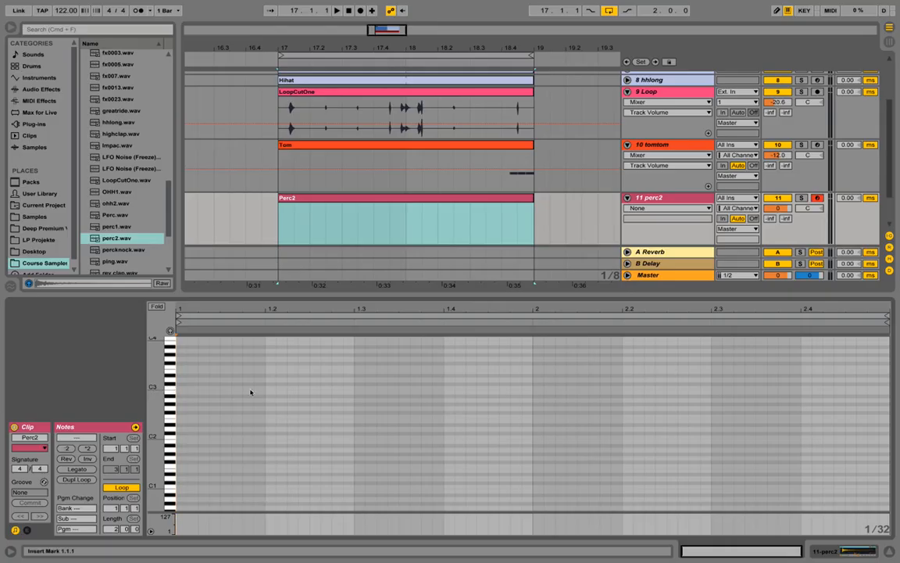
Add a C3 note, copy it leftward back to 1.4.2, and set perc2 to -10.8 dB.
double_click(527, 389)
left_click_drag(148, 398, 205, 401)
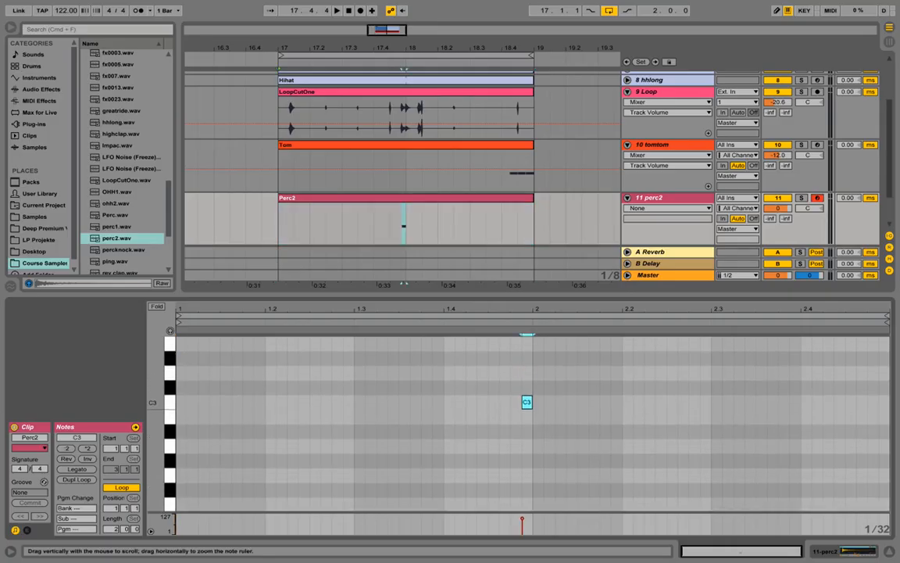
left_click_drag(564, 412, 521, 395)
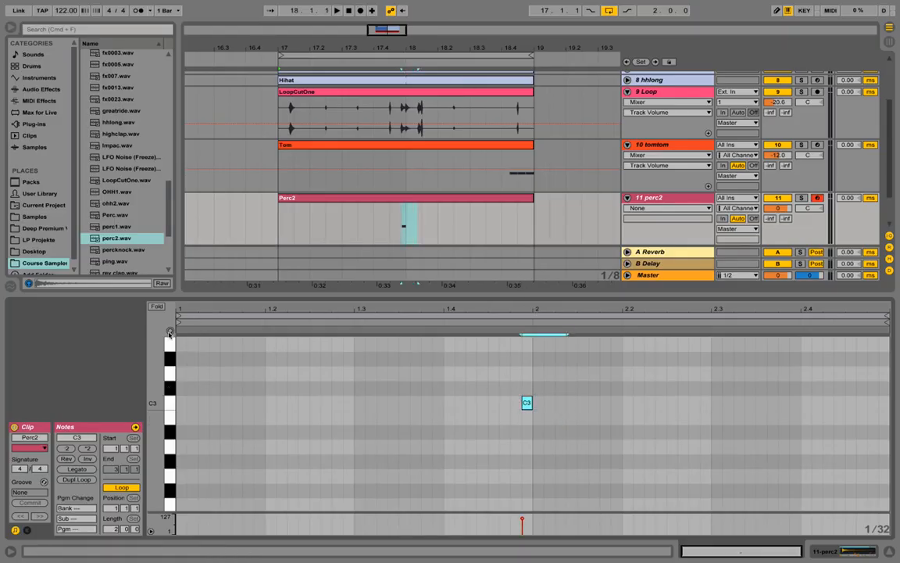
left_click(512, 416)
left_click(528, 405)
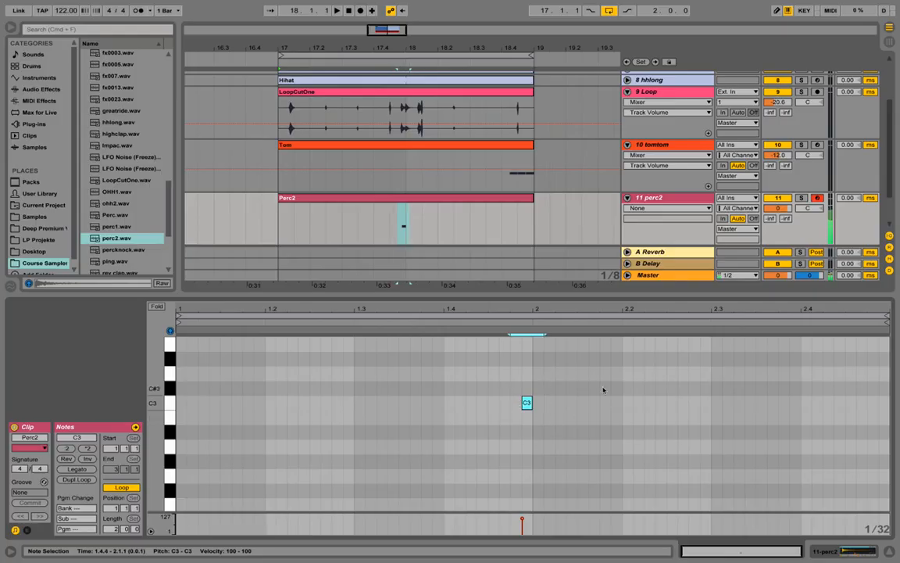
left_click_drag(784, 210, 784, 228)
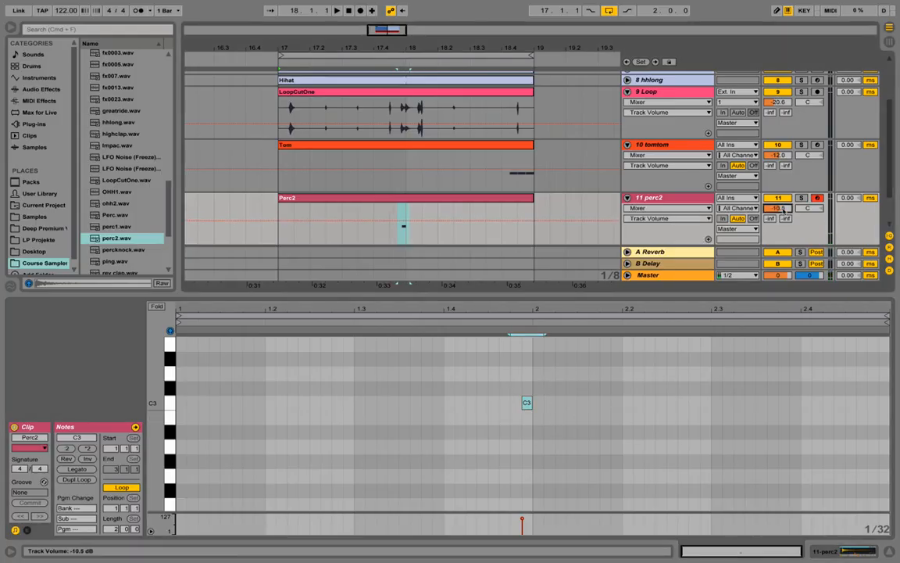
left_click_drag(491, 375, 561, 435)
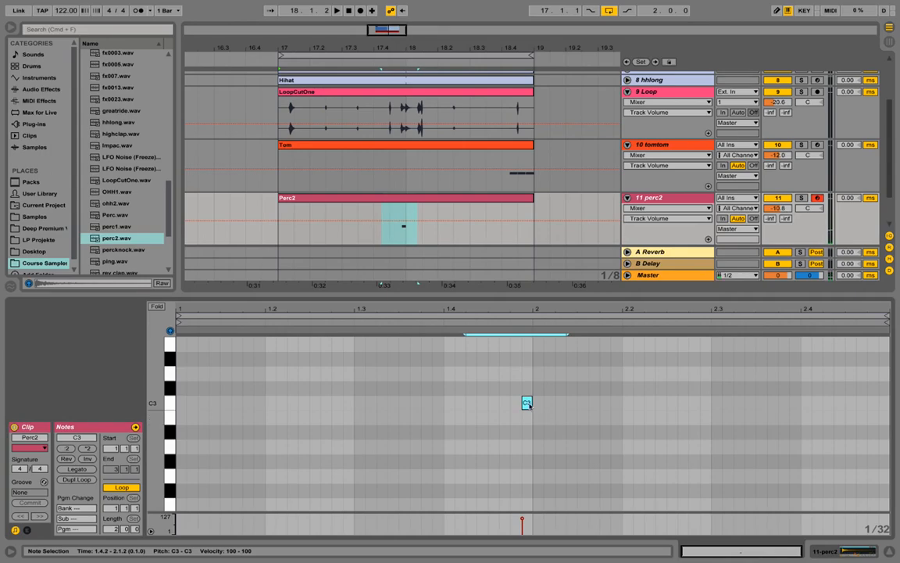
left_click_drag(528, 405, 491, 407)
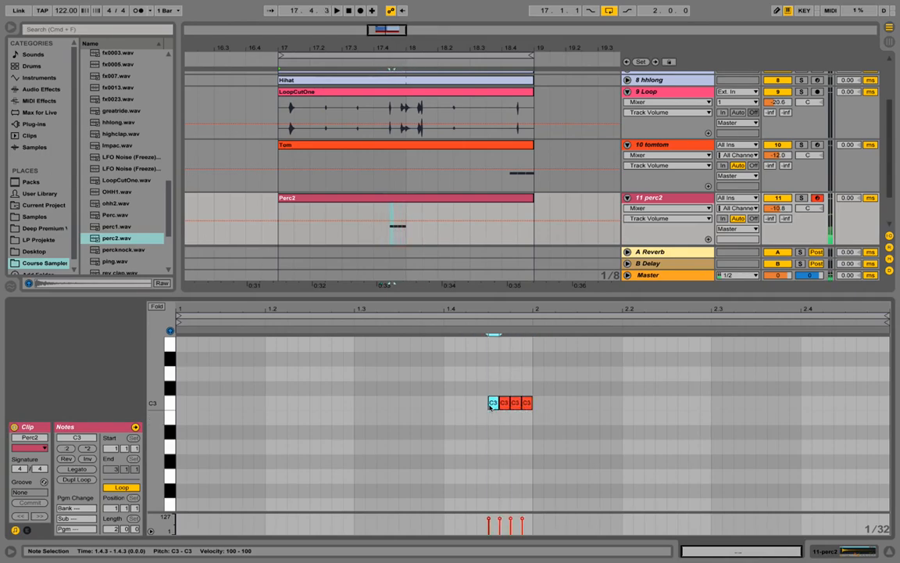
left_click_drag(467, 310, 441, 314)
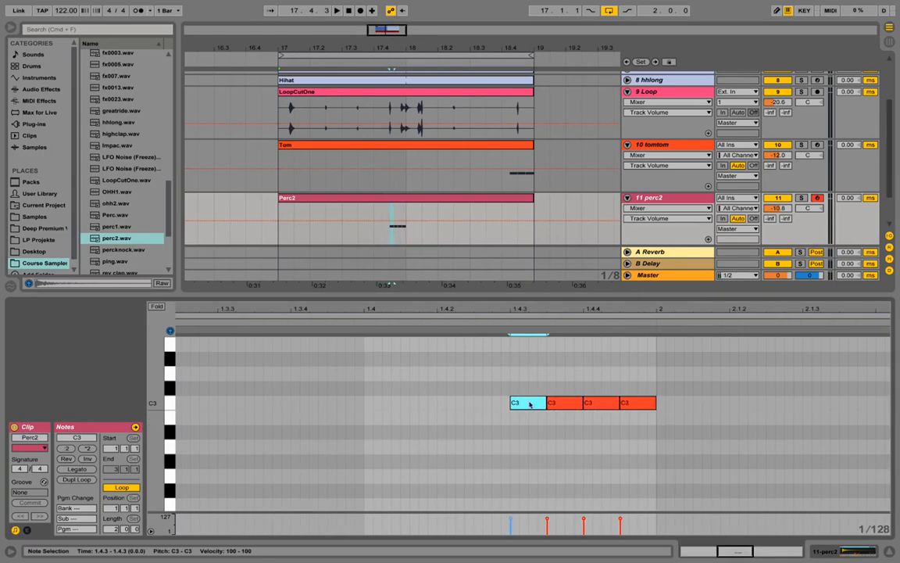
left_click_drag(529, 408, 455, 405)
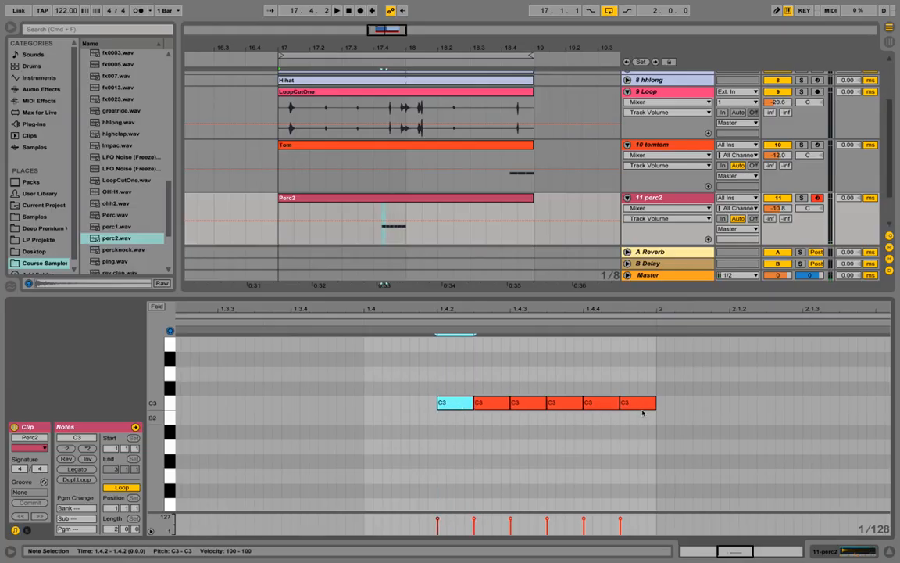
Set the piano roll grid to 1/32, turn off Fixed Grid, and select all six C3 notes.
right_click(634, 442)
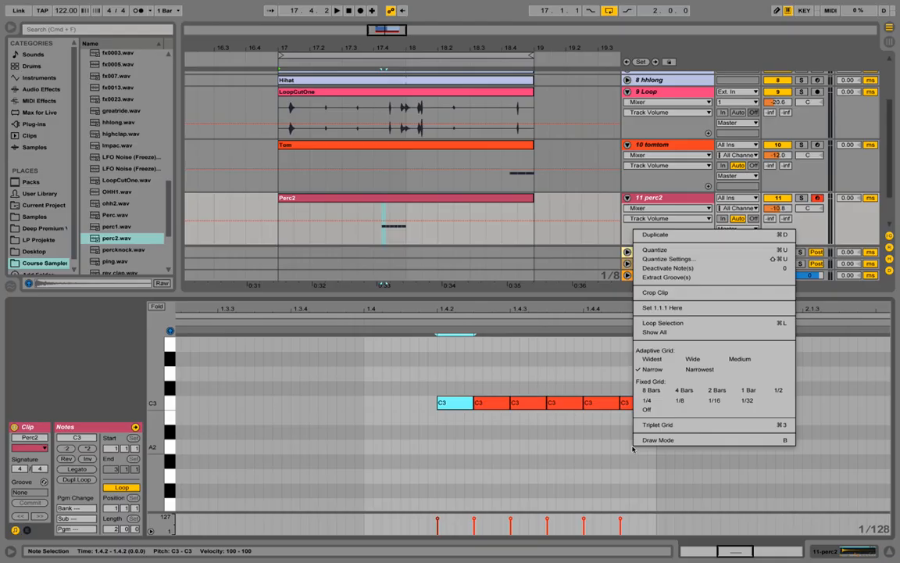
left_click(748, 401)
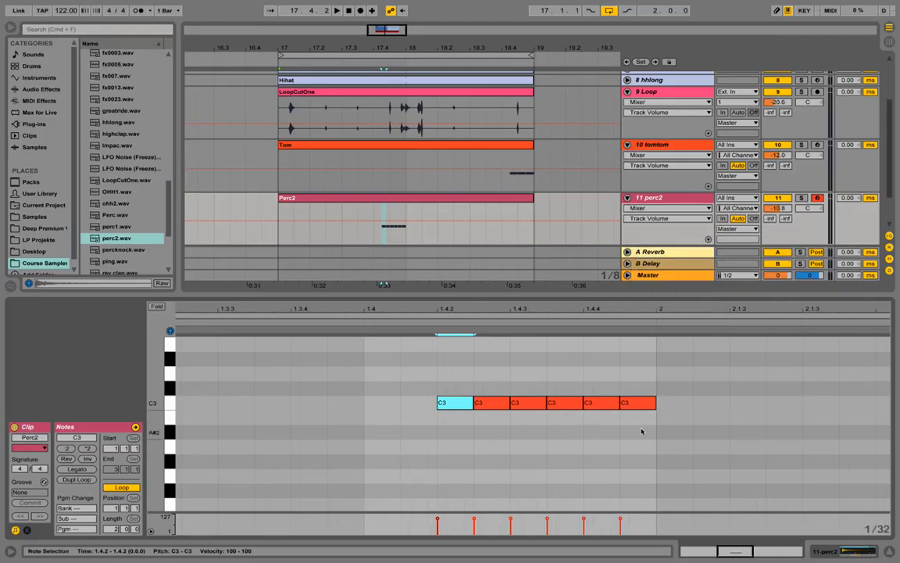
right_click(533, 436)
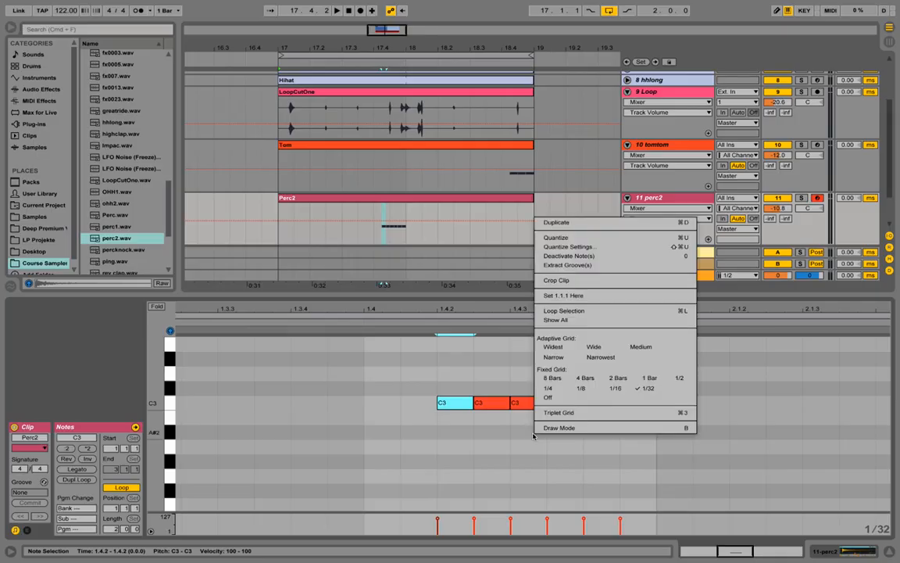
left_click(576, 398)
left_click_drag(664, 422, 470, 407)
Select the roll's last two notes and audition the roll with perc2 lowered to about -25 dB.
left_click(707, 430)
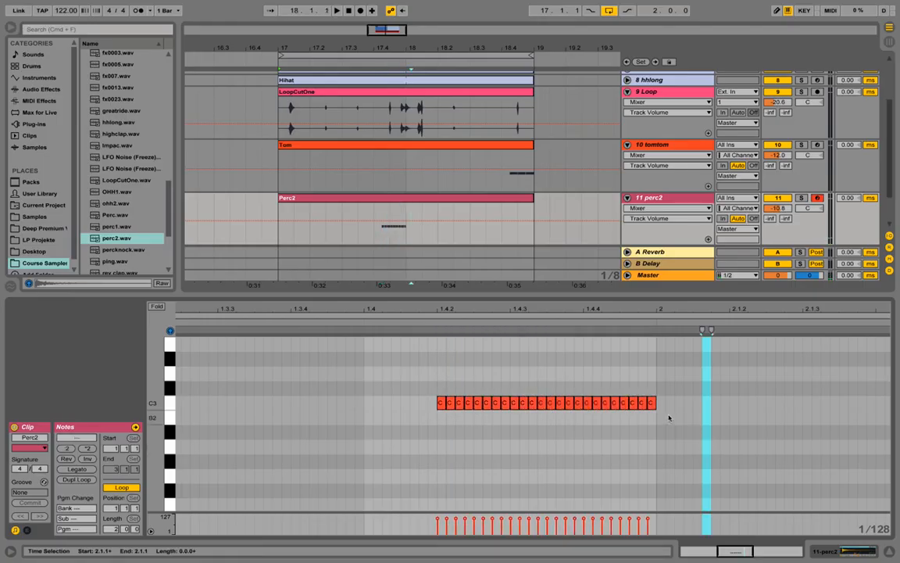
left_click_drag(643, 386, 673, 426)
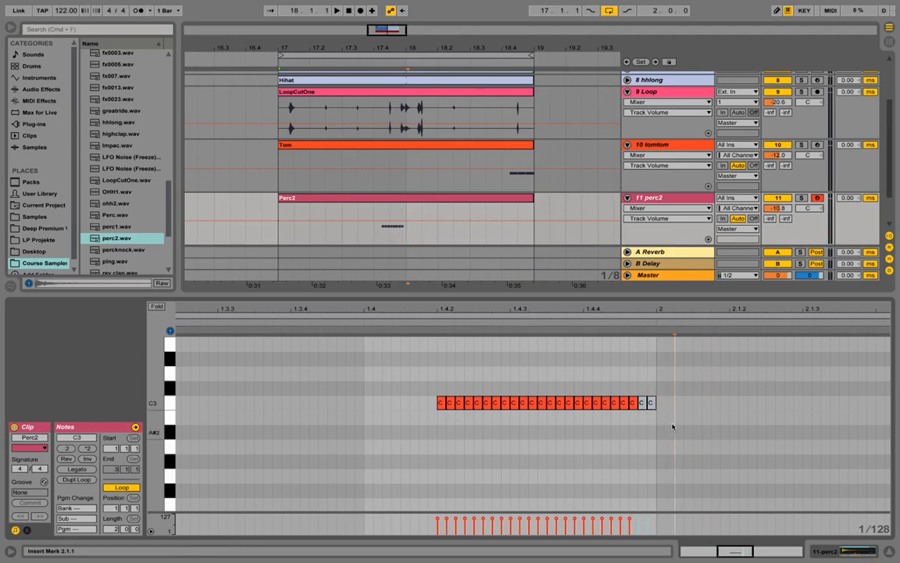
left_click_drag(642, 385, 662, 426)
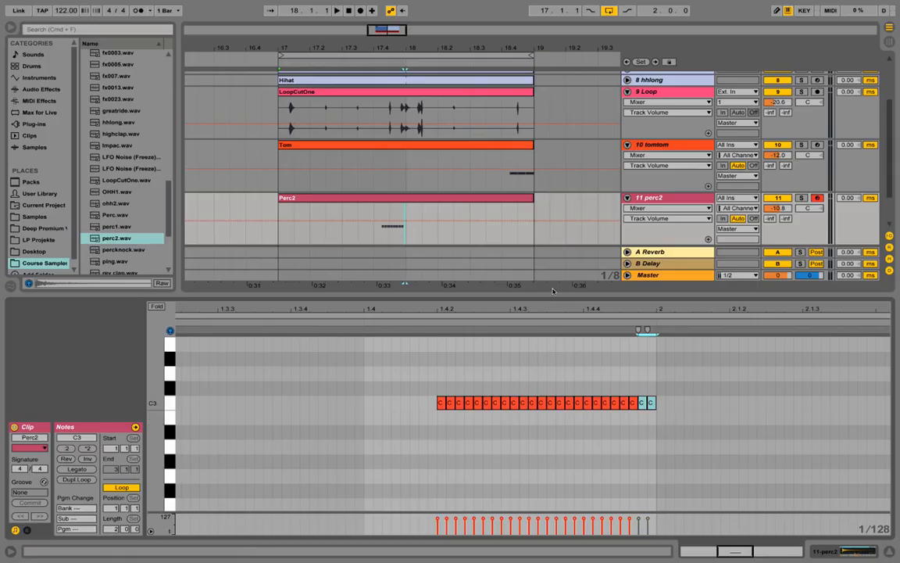
left_click(375, 209)
key("space")
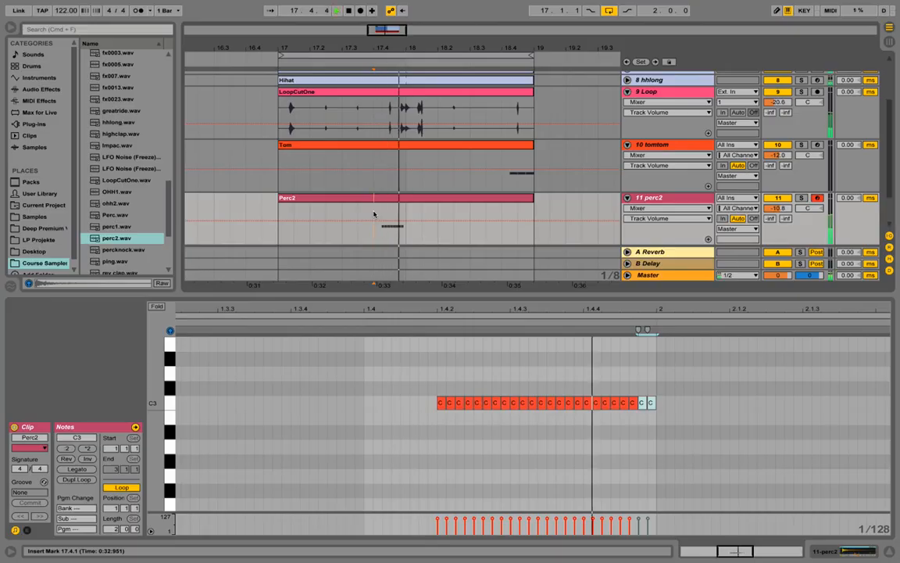
mouse_move(784, 209)
left_mouse_down()
mouse_move(785, 225)
mouse_move(776, 211)
left_mouse_up()
key("space")
key("space")
key("space")
key("space")
key("space")
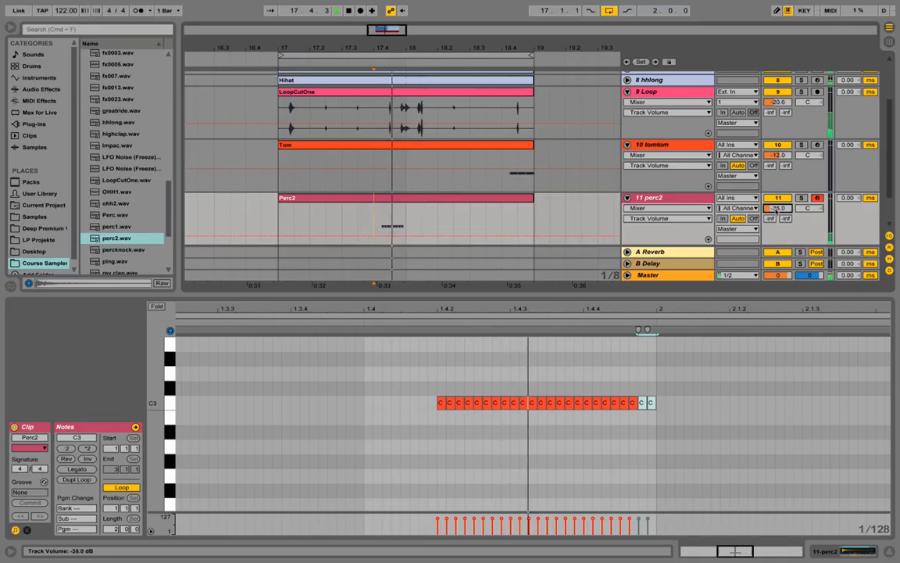
key("space")
key("space")
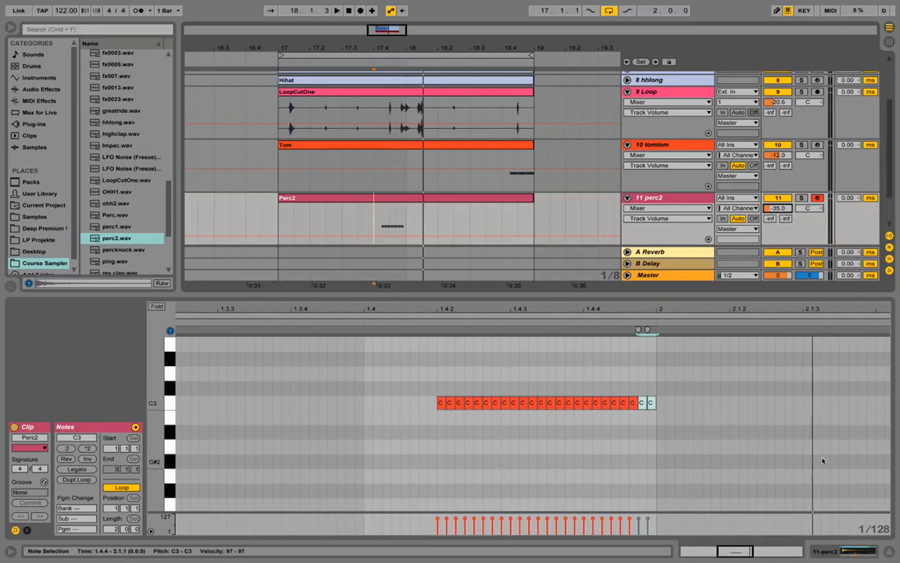
Shorten the perc2 Simpler Length to 4.00% and set perc2 volume to -39.2 dB.
key("shift+Tab")
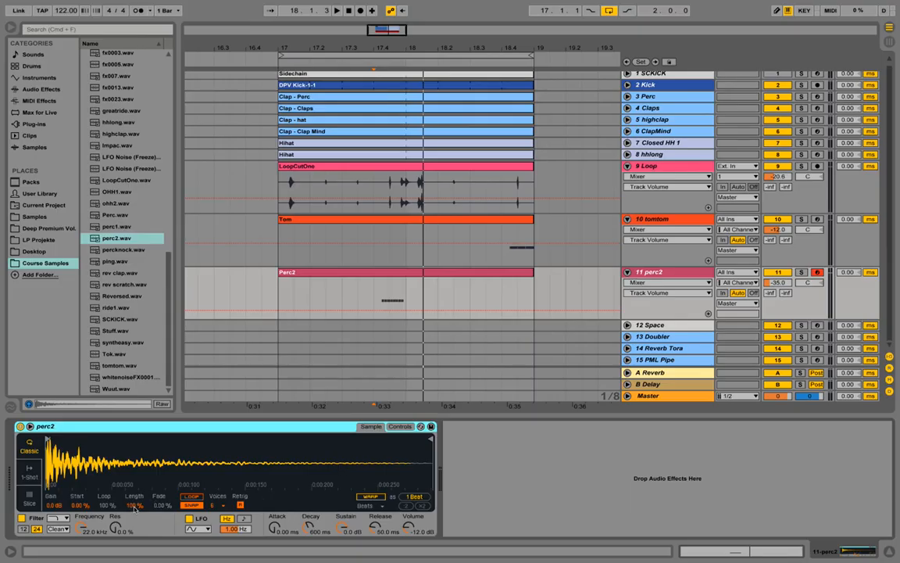
left_click_drag(134, 507, 135, 558)
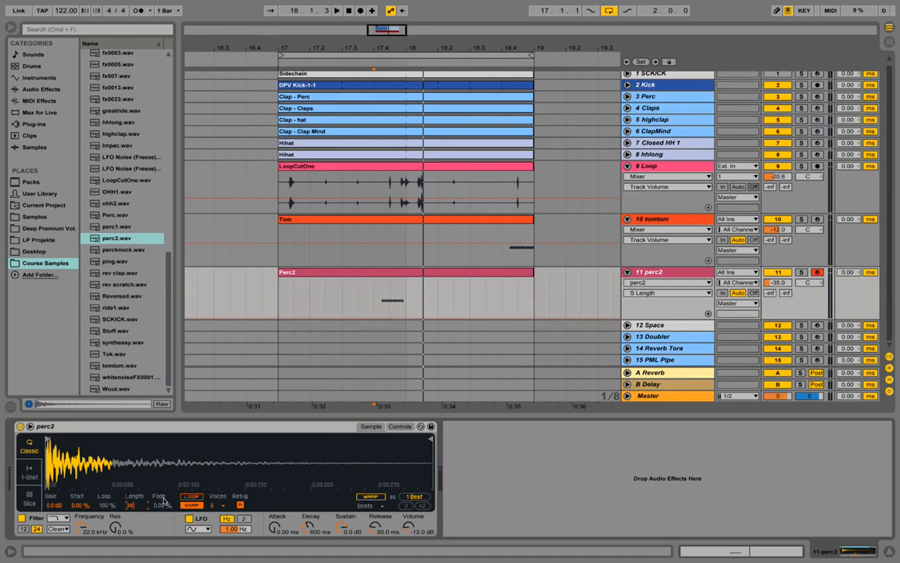
key("space")
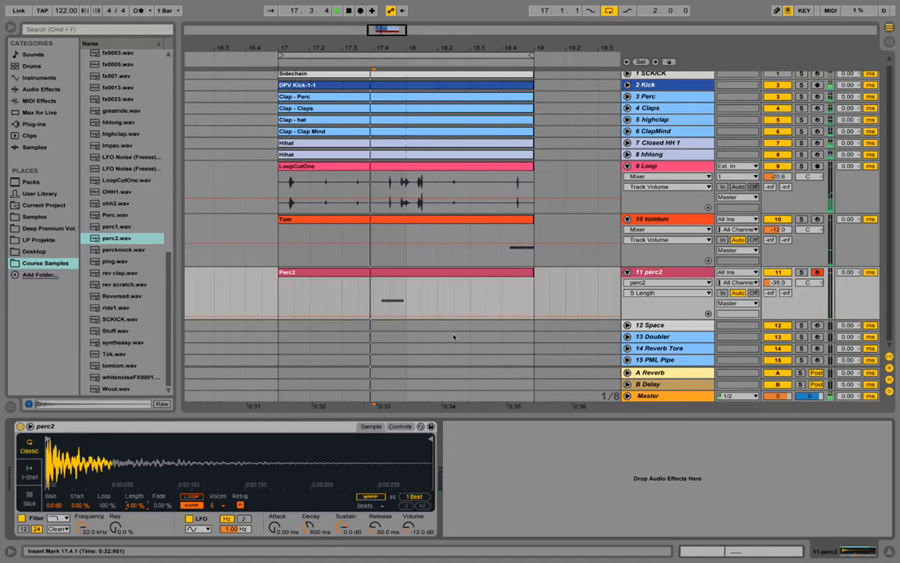
left_click_drag(773, 283, 773, 290)
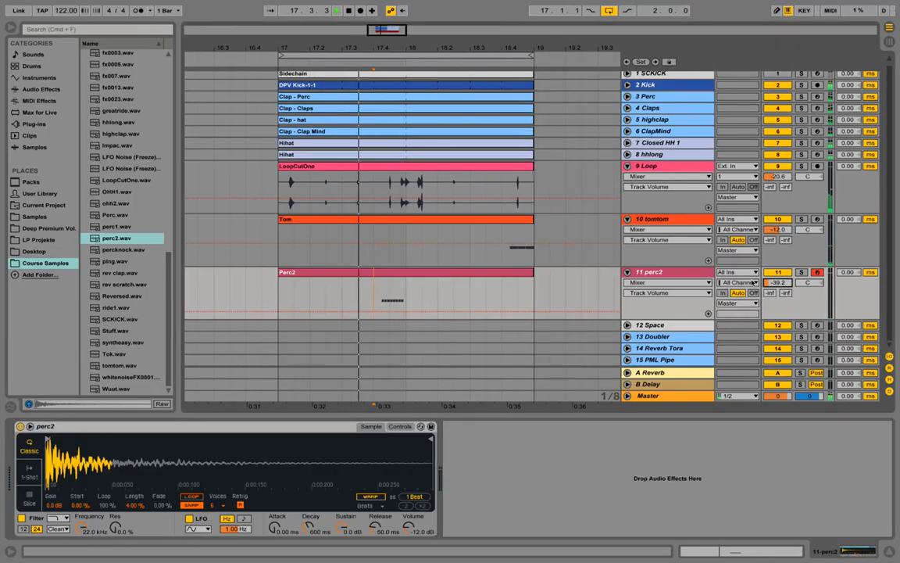
key("space")
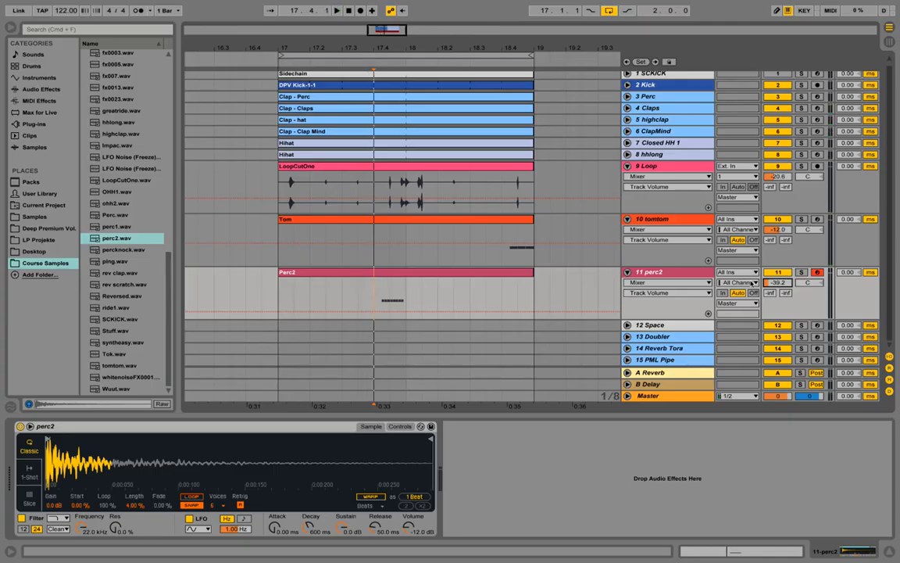
Insert a new MIDI track below perc2 and load ride1.wav onto it.
right_click(687, 273)
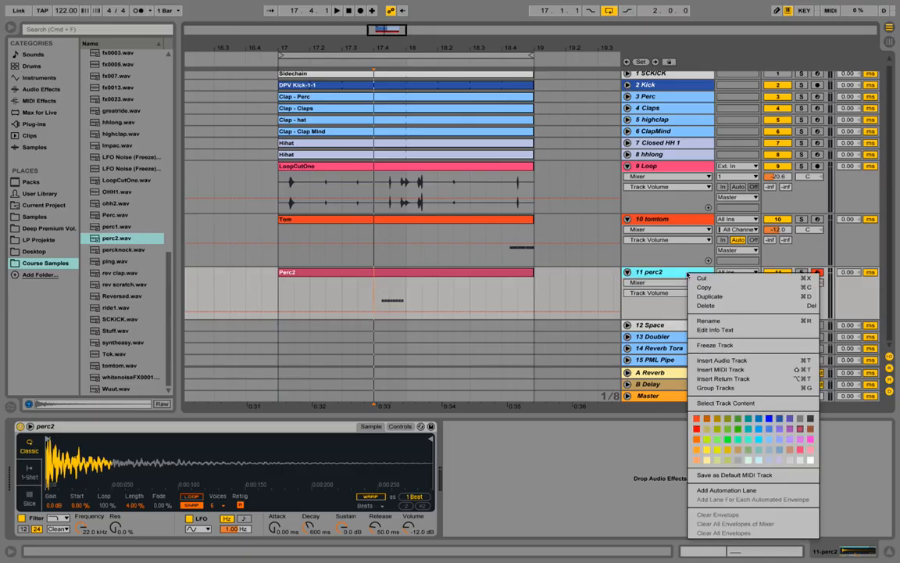
left_click(723, 369)
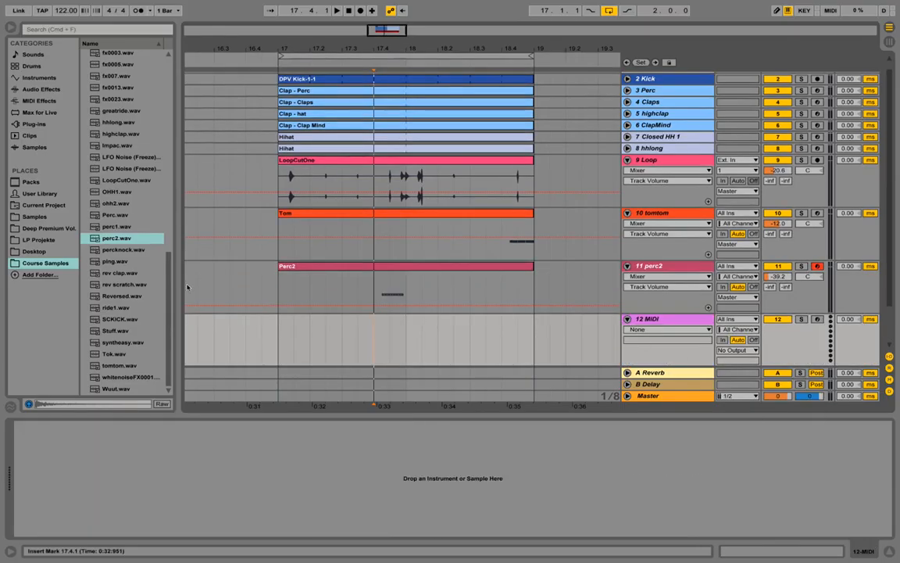
left_click(124, 308)
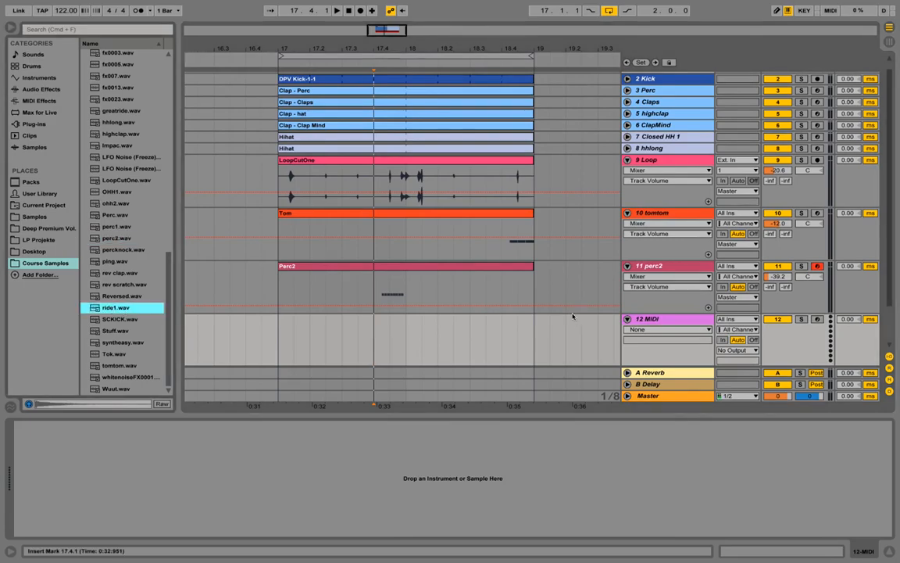
left_click_drag(107, 310, 49, 477)
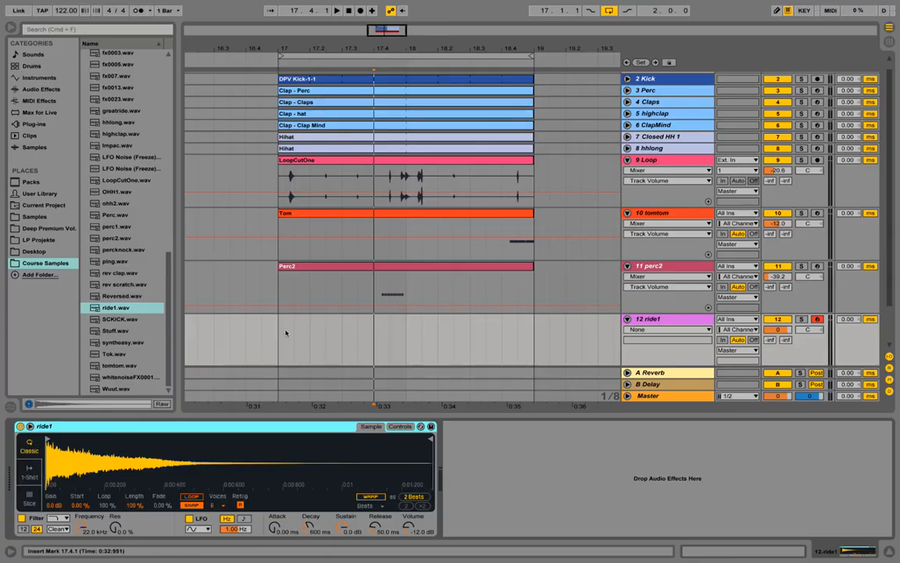
Create a MIDI clip over bars 17–19 in the ride1 lane, name it Ride, and open it.
left_click_drag(285, 333, 536, 344)
right_click(517, 319)
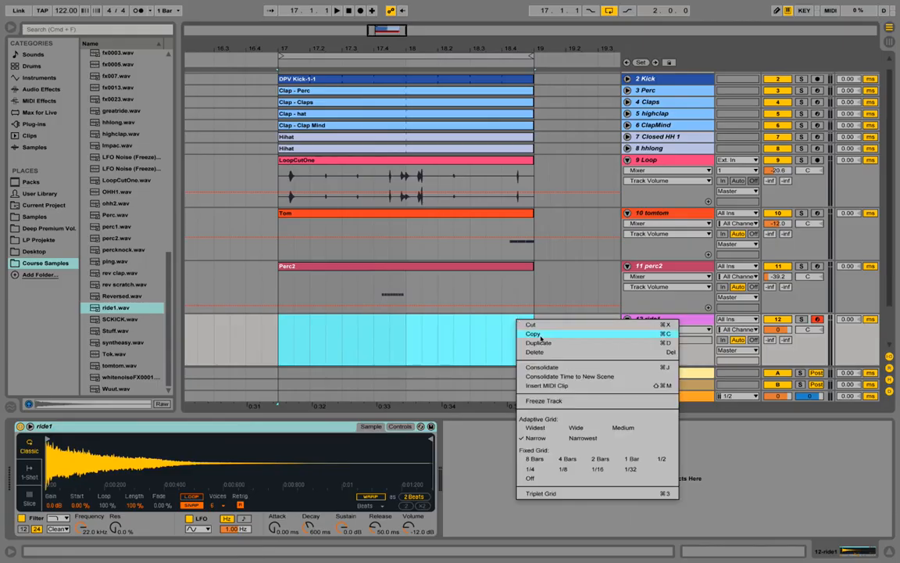
left_click(583, 386)
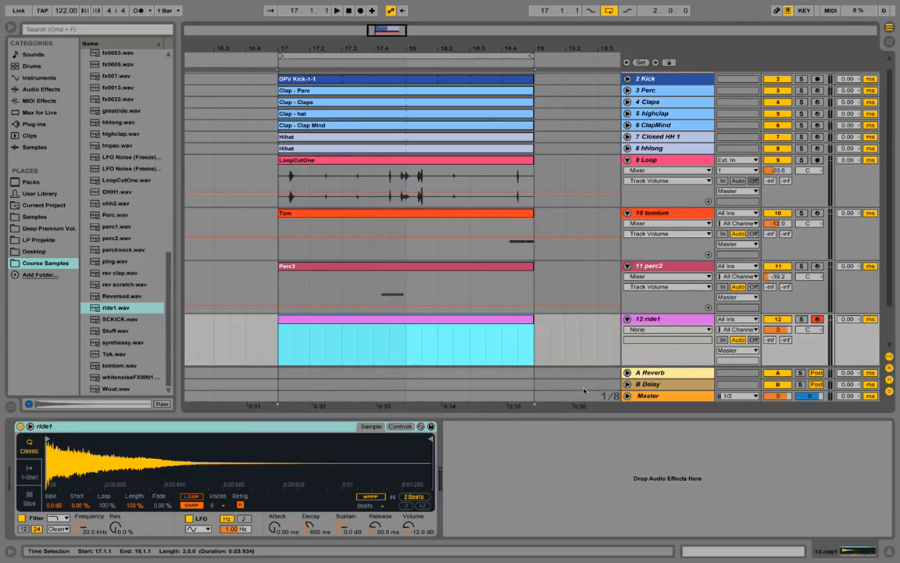
right_click(494, 328)
left_click(528, 375)
type("Ride")
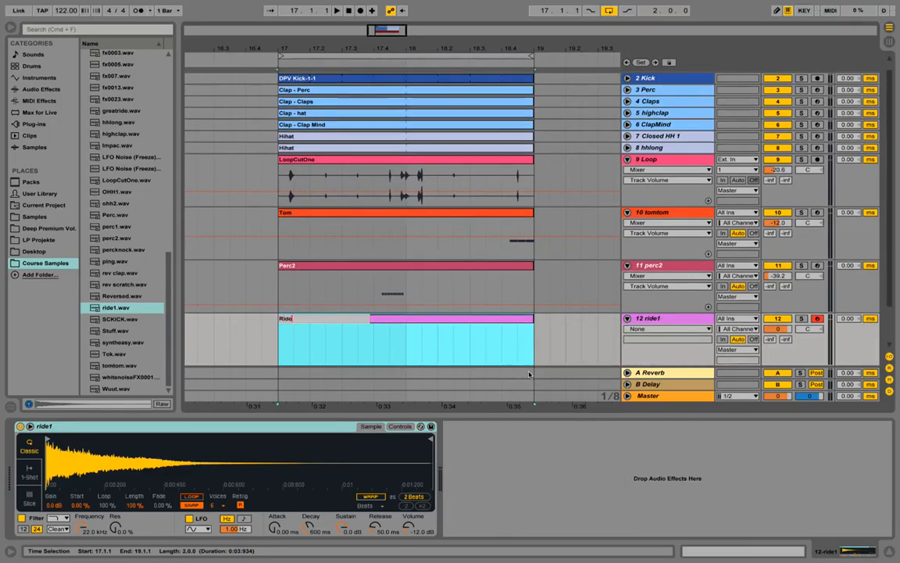
key("Return")
double_click(507, 318)
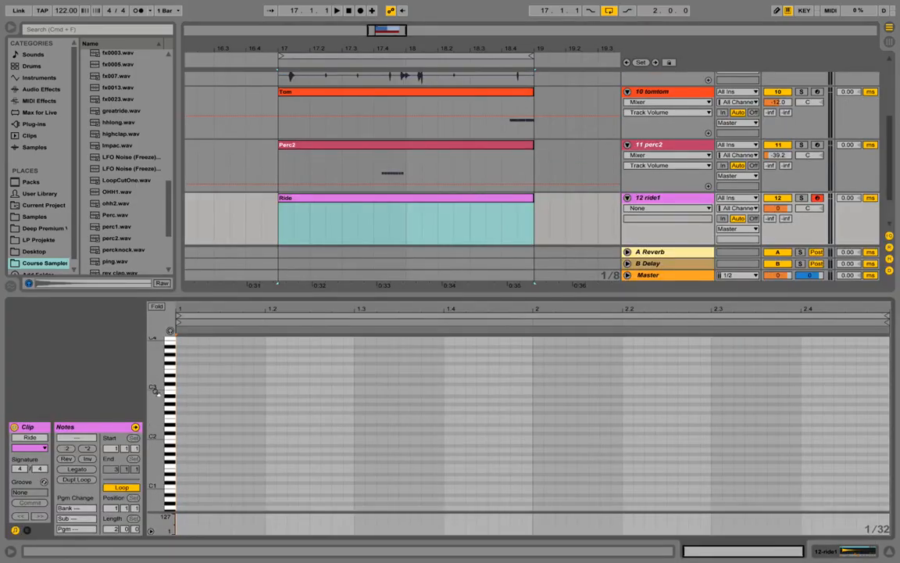
Add a C3 ride hit at 2.4.3 that lasts to the end of the Ride clip.
left_click_drag(153, 390, 173, 413)
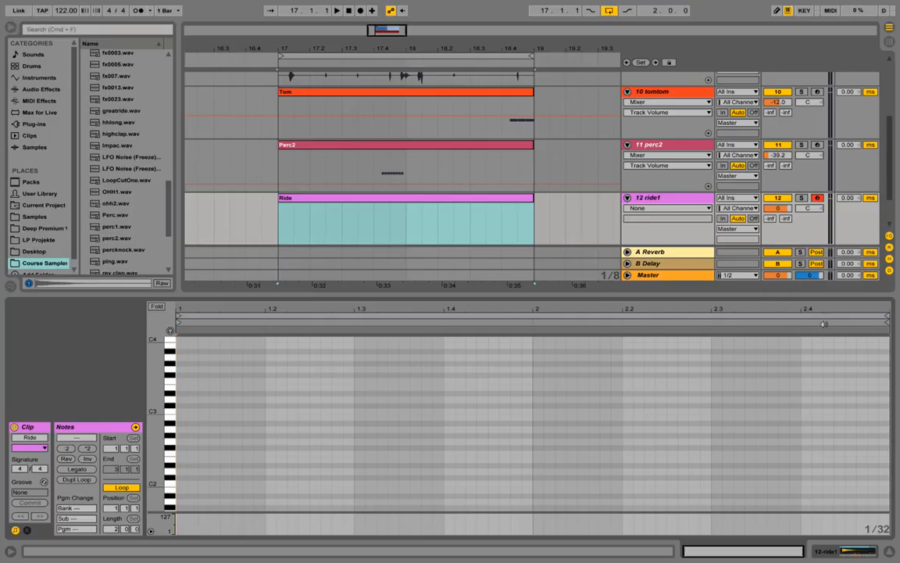
left_click_drag(772, 324, 886, 407)
double_click(824, 413)
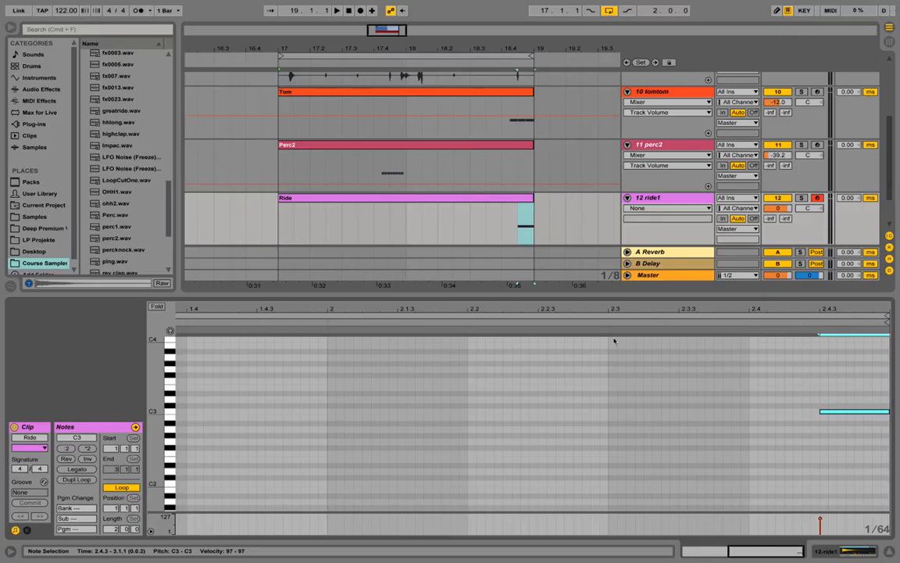
left_click_drag(432, 306, 466, 306)
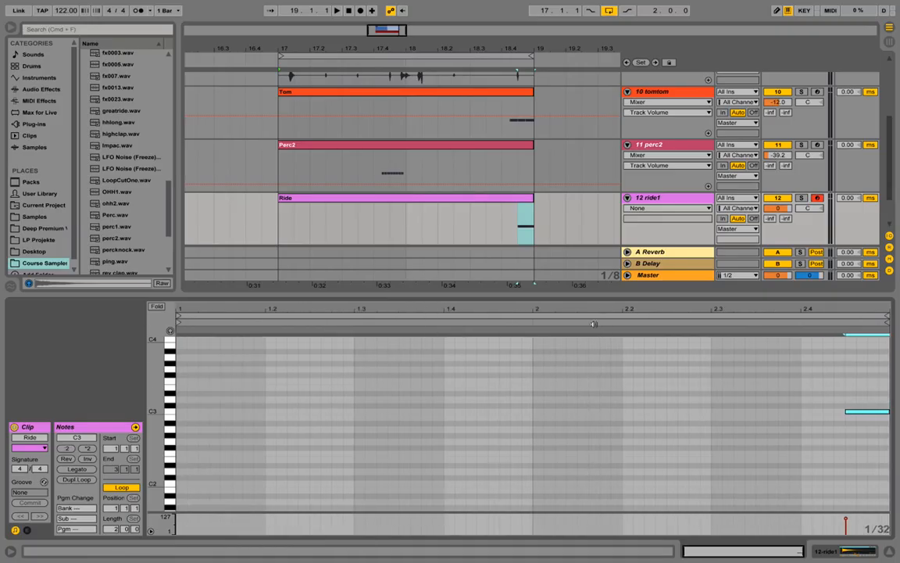
Set the ride1 track volume to -15.1 dB and play the Ride section.
left_click(170, 330)
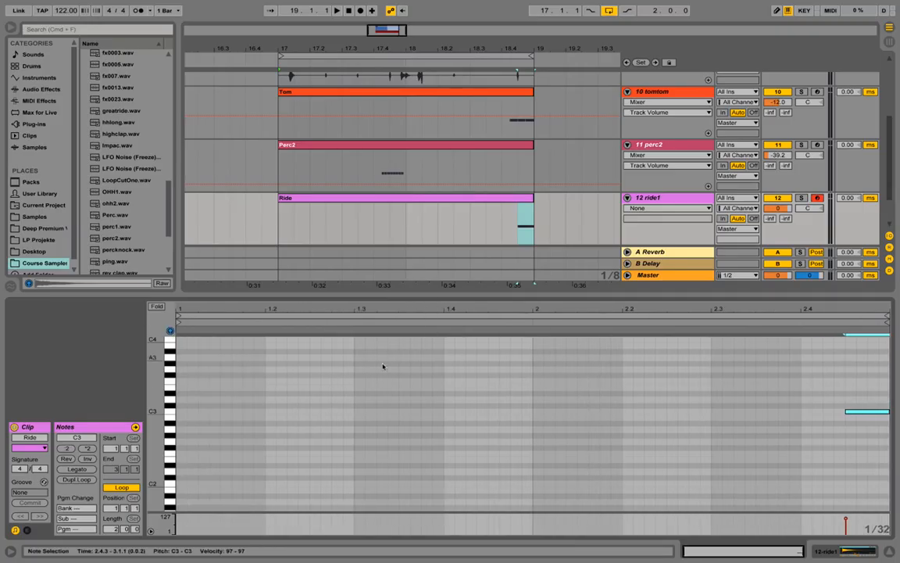
left_click_drag(775, 209, 779, 205)
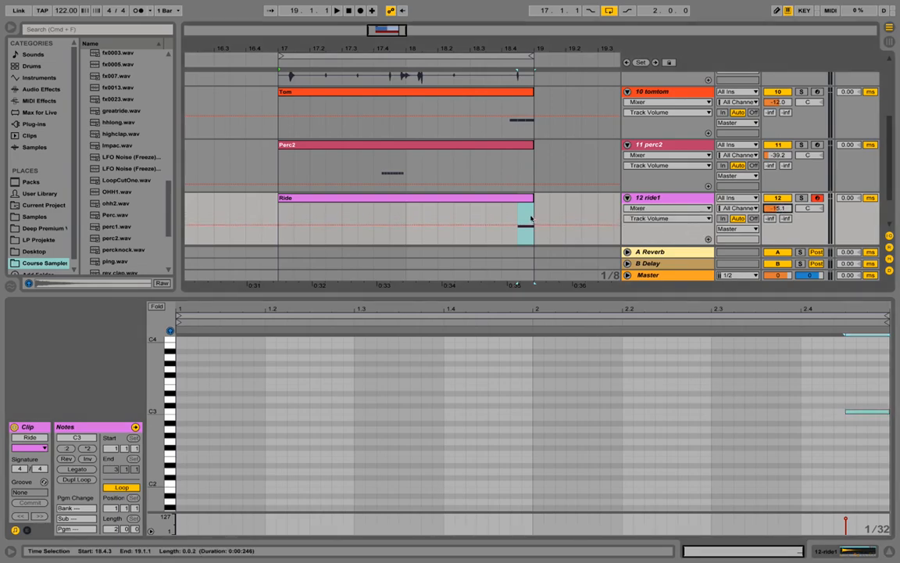
left_click(502, 213)
key("space")
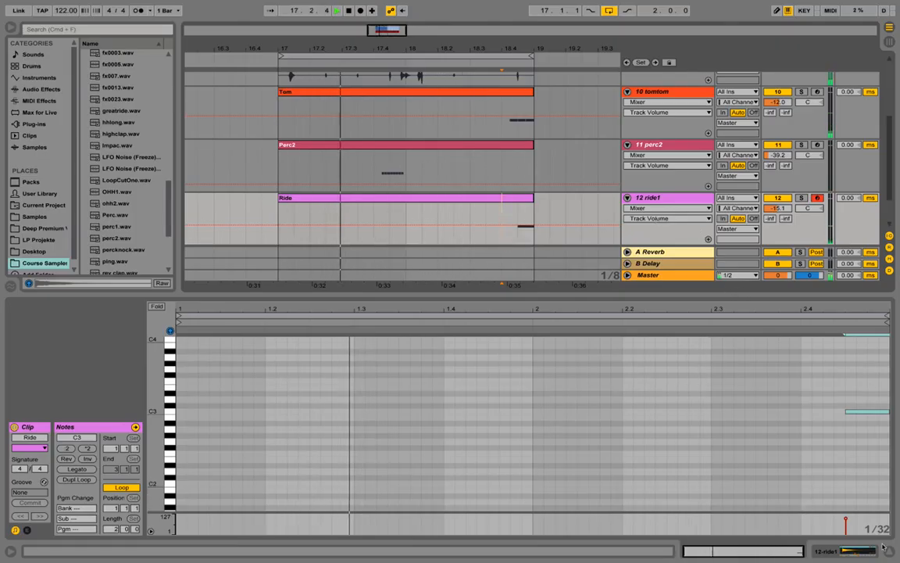
Hide the note editor so tracks 1–16 are all visible, and stop playback.
key("ctrl+alt+l")
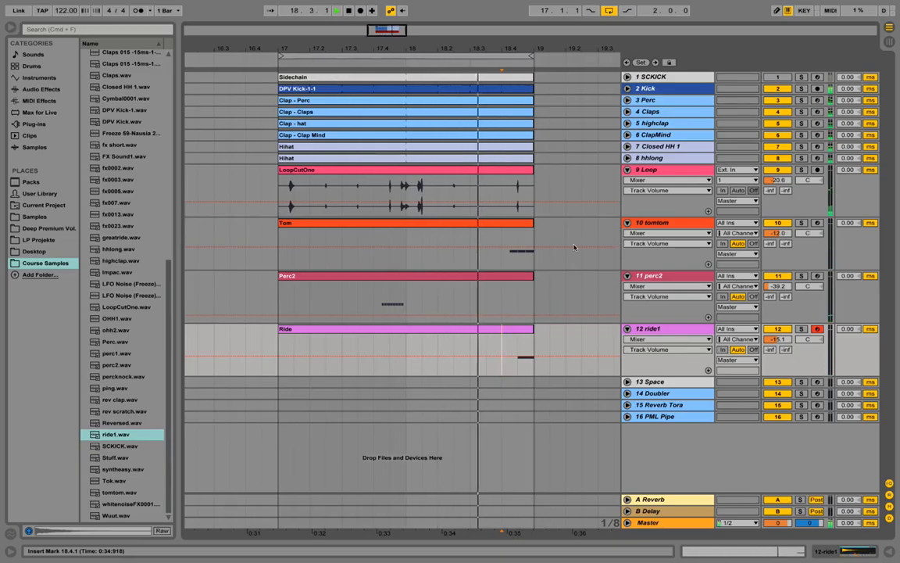
key("space")
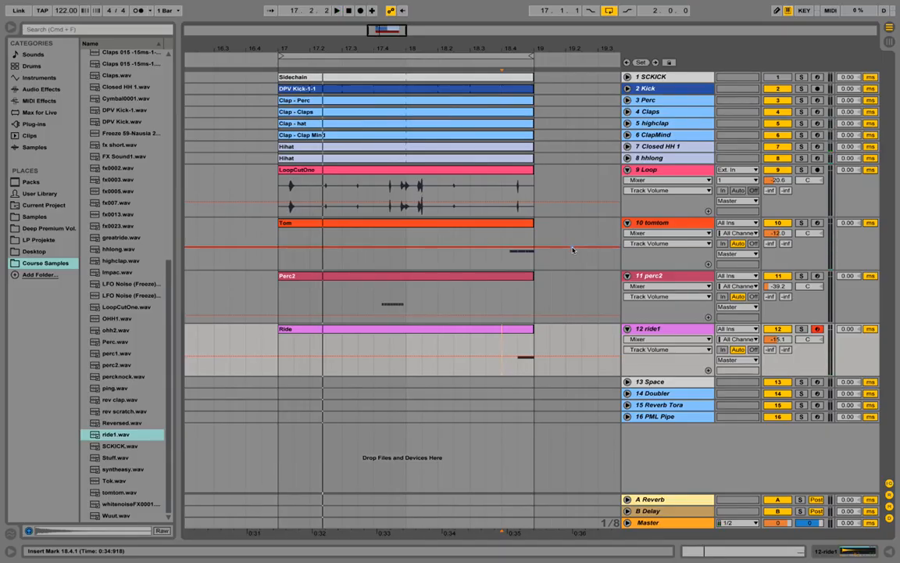
Insert an audio track below ride1 and place perc_rev.wav on it starting at bar 17.
right_click(659, 329)
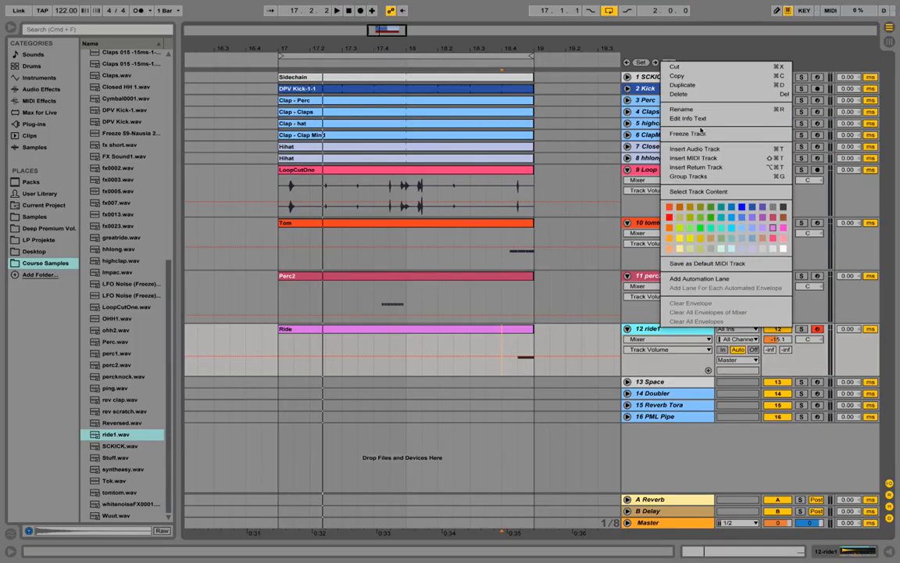
left_click(711, 148)
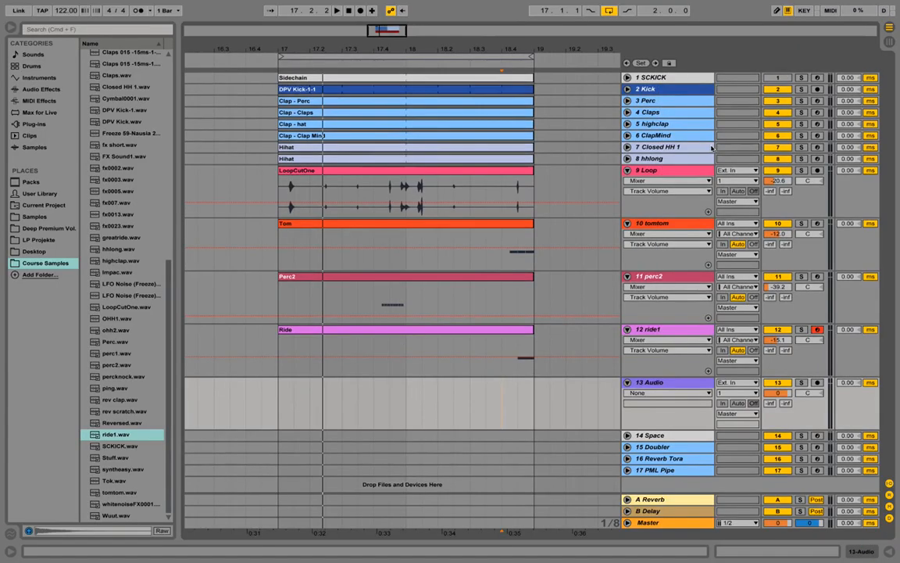
left_click(664, 384)
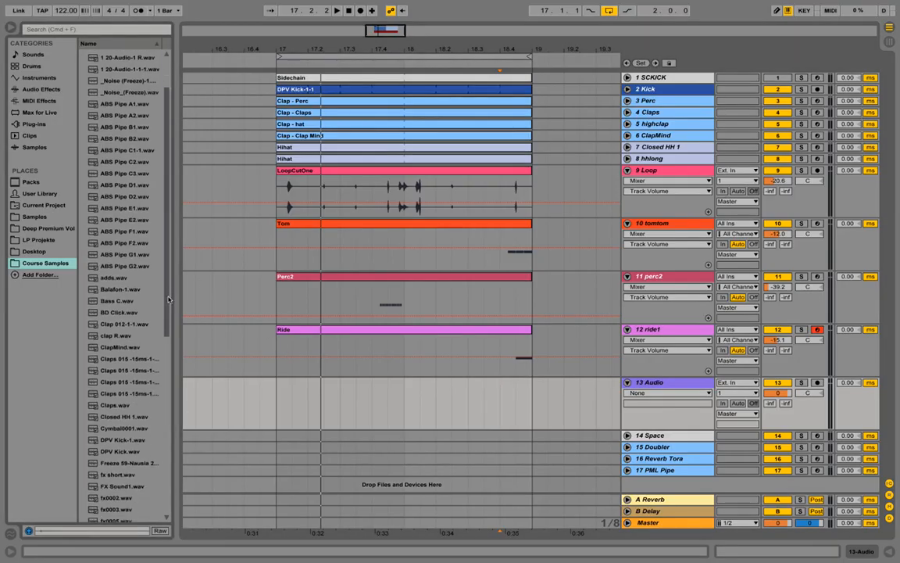
left_click_drag(167, 295, 173, 383)
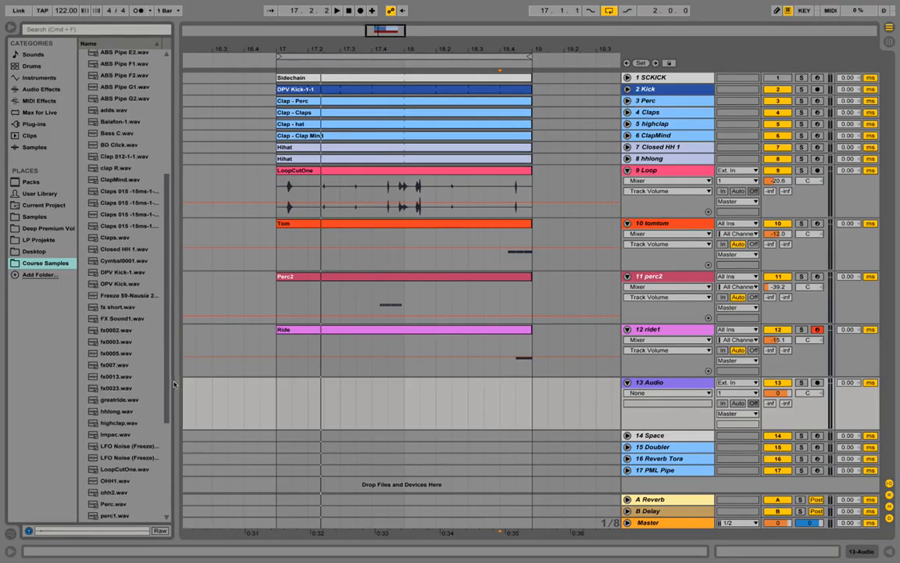
scroll(125, 387, "down", 5)
left_click(123, 392)
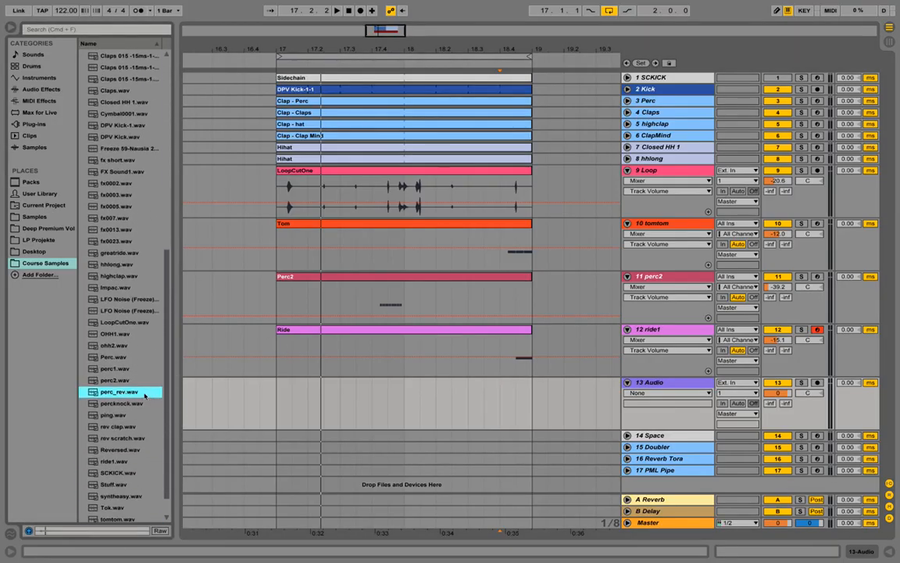
left_click_drag(144, 395, 279, 388)
left_click_drag(345, 46, 345, 19)
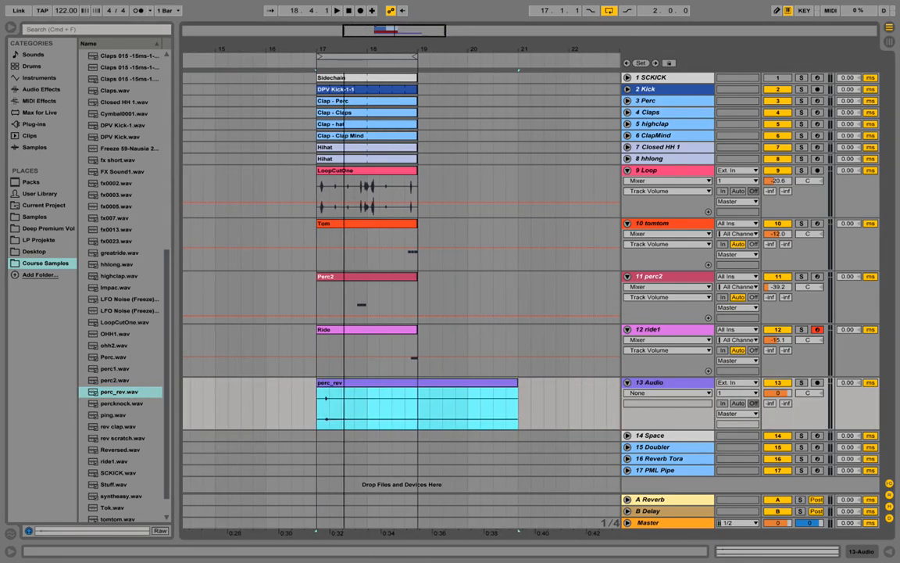
Rename track 13 to Perc Rev.
right_click(658, 388)
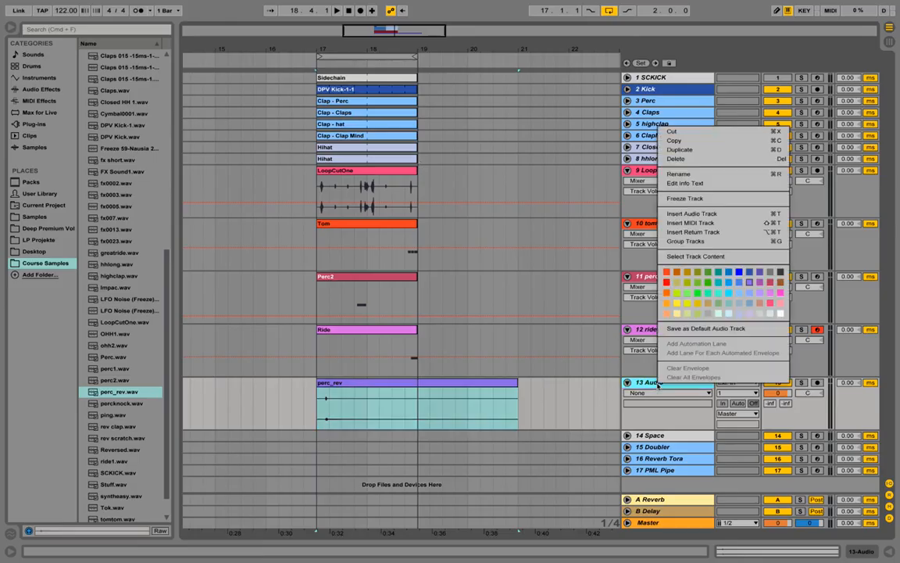
left_click(698, 176)
type("# Perc Rev")
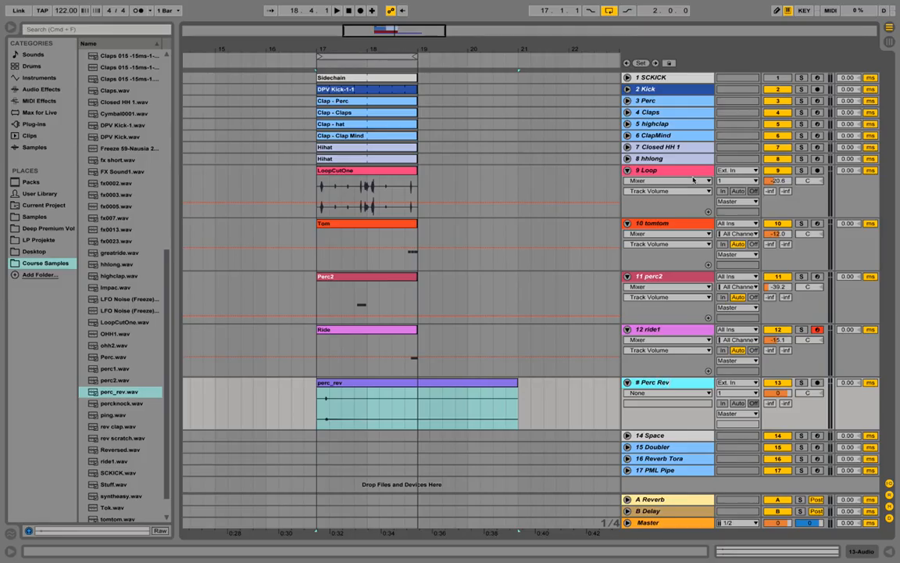
key("Return")
Turn the Perc Rev volume down to -12.3 dB while listening to playback.
key("space")
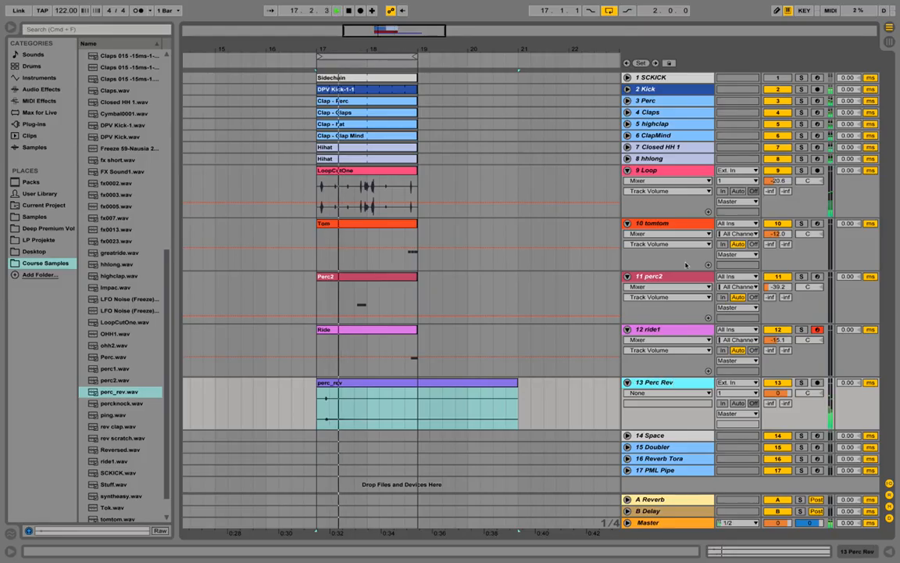
left_click_drag(780, 393, 780, 411)
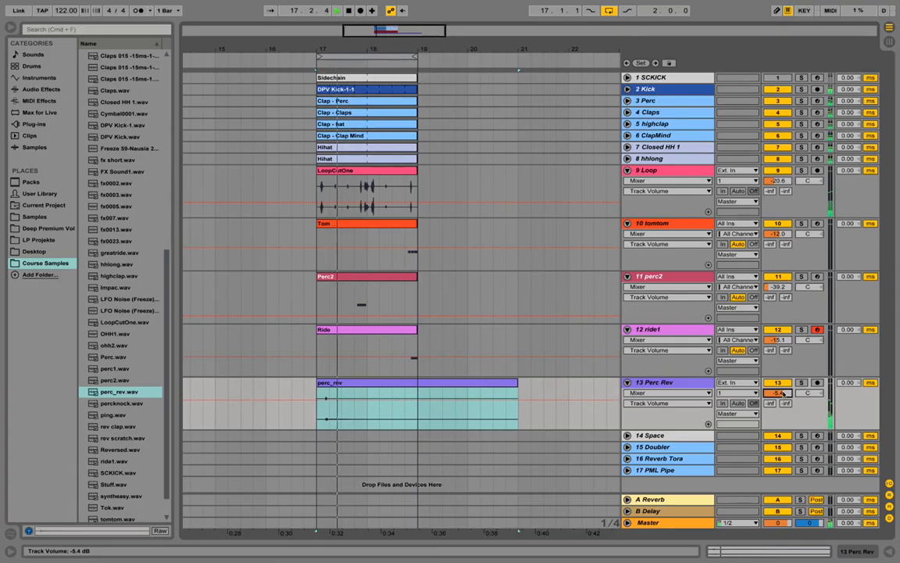
left_click_drag(783, 394, 783, 399)
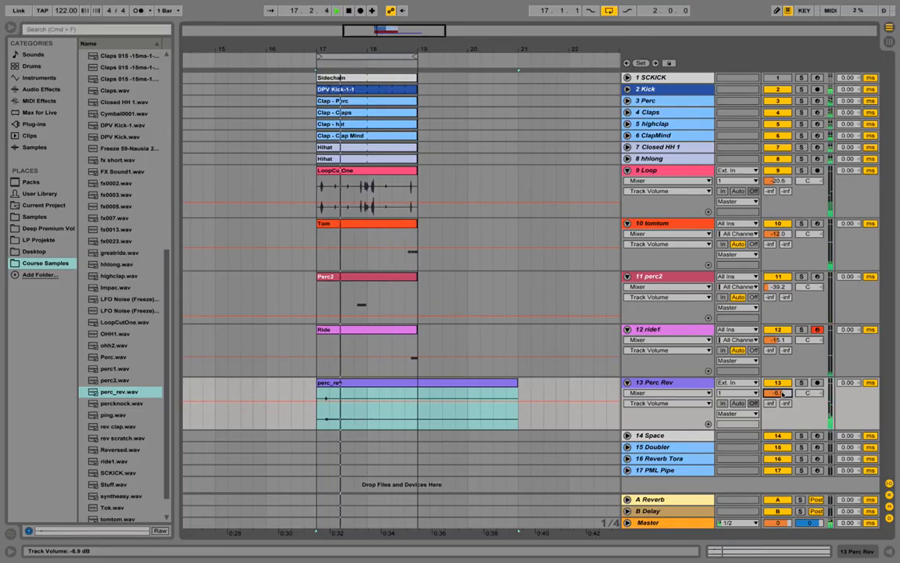
left_click_drag(784, 394, 783, 403)
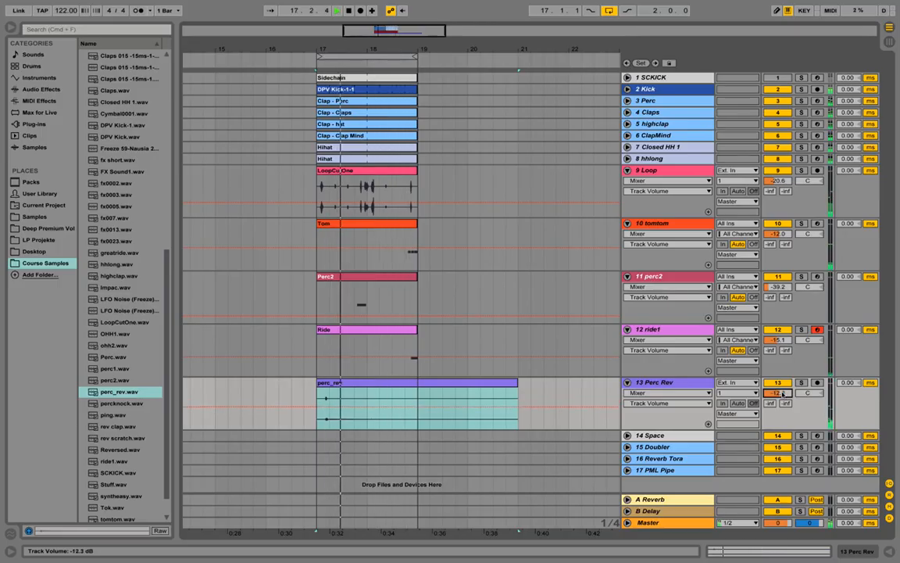
key("space")
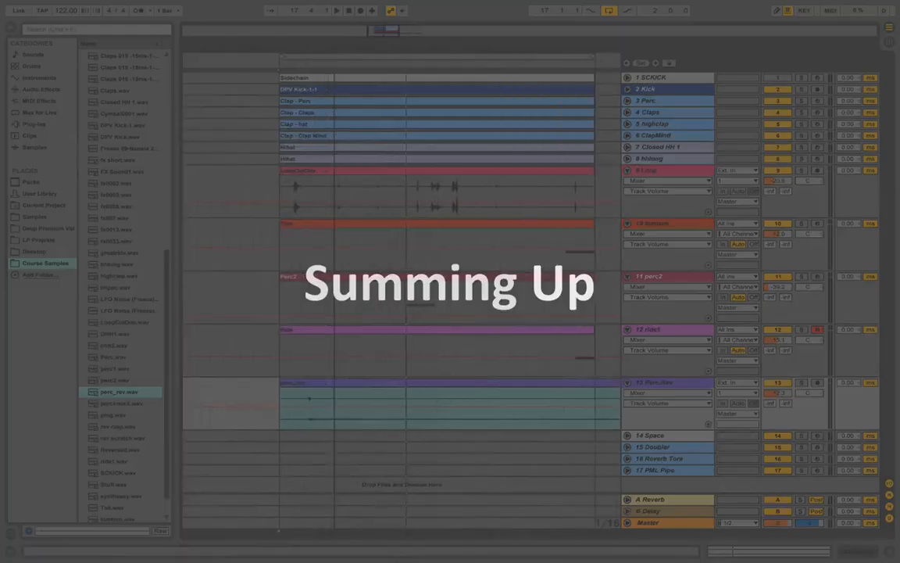
left_click_drag(336, 49, 286, 50)
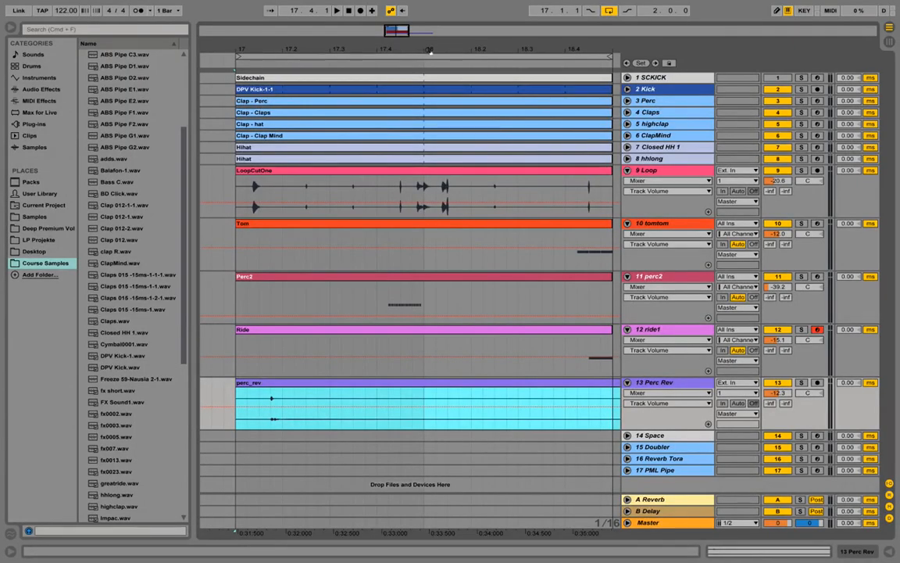
left_click_drag(430, 51, 416, 51)
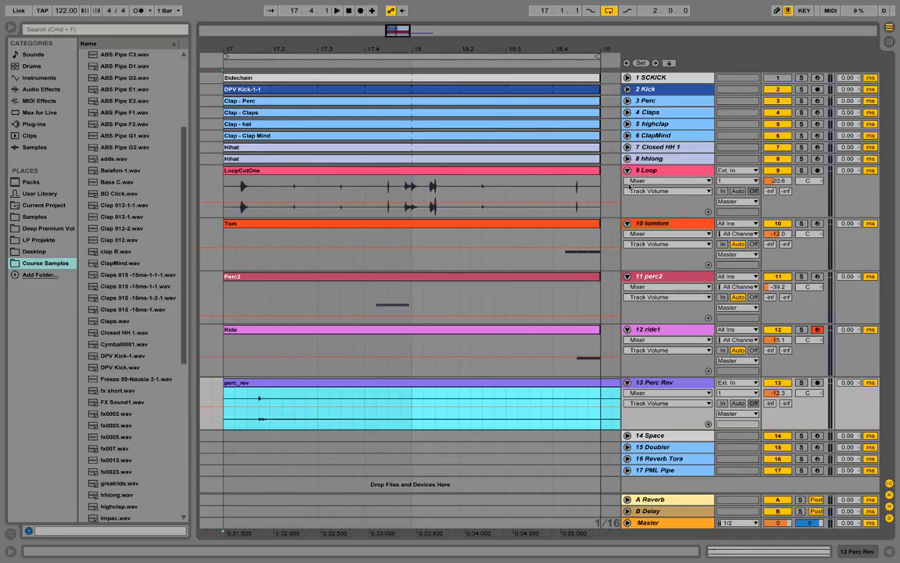
left_click(627, 169)
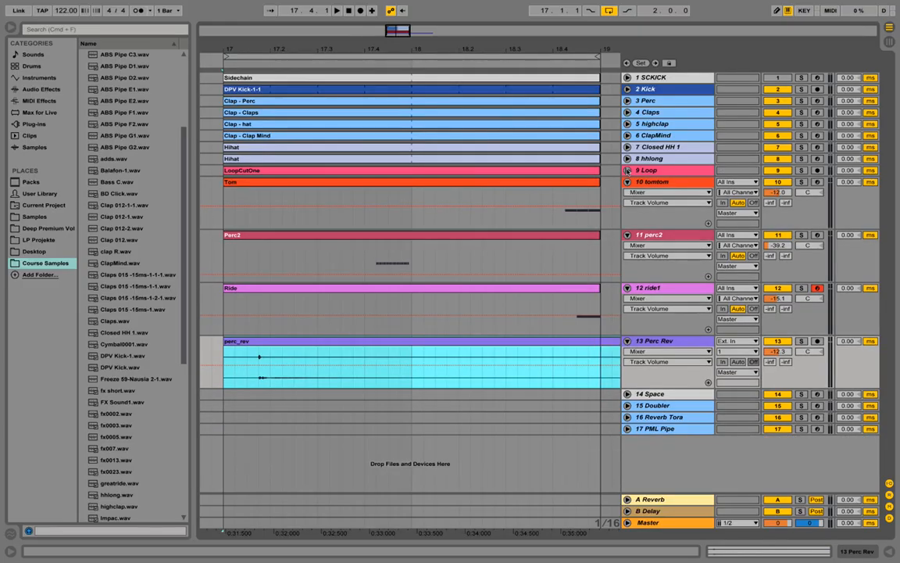
left_click(627, 181)
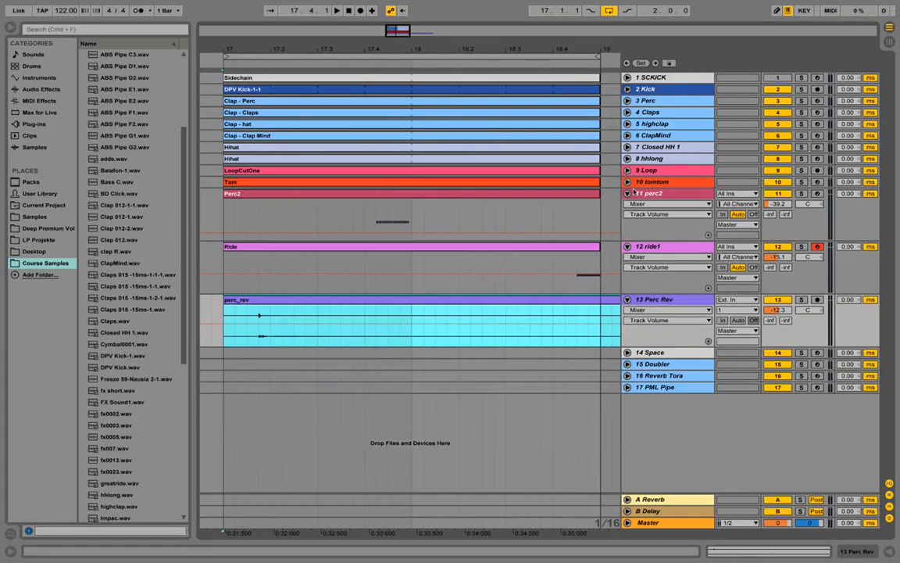
left_click_drag(548, 50, 548, 58)
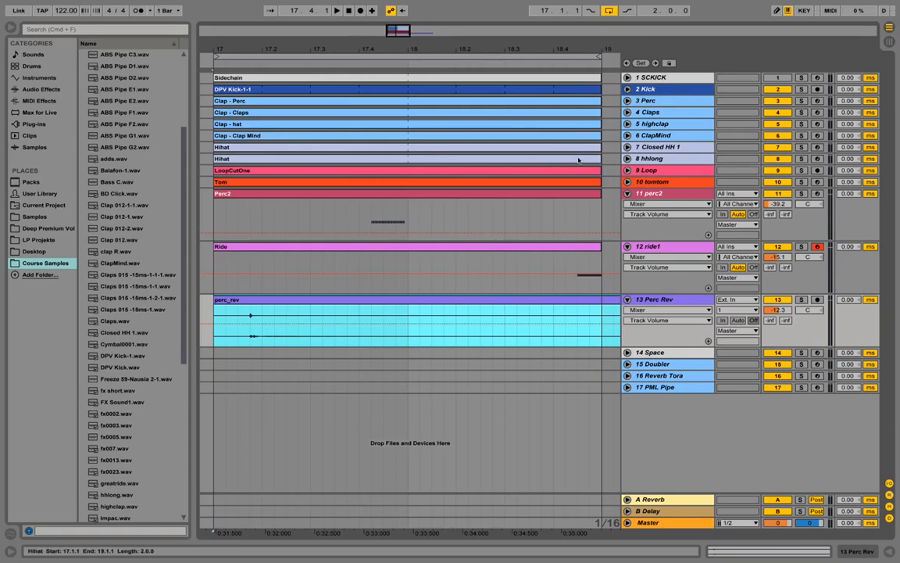
left_click(628, 171)
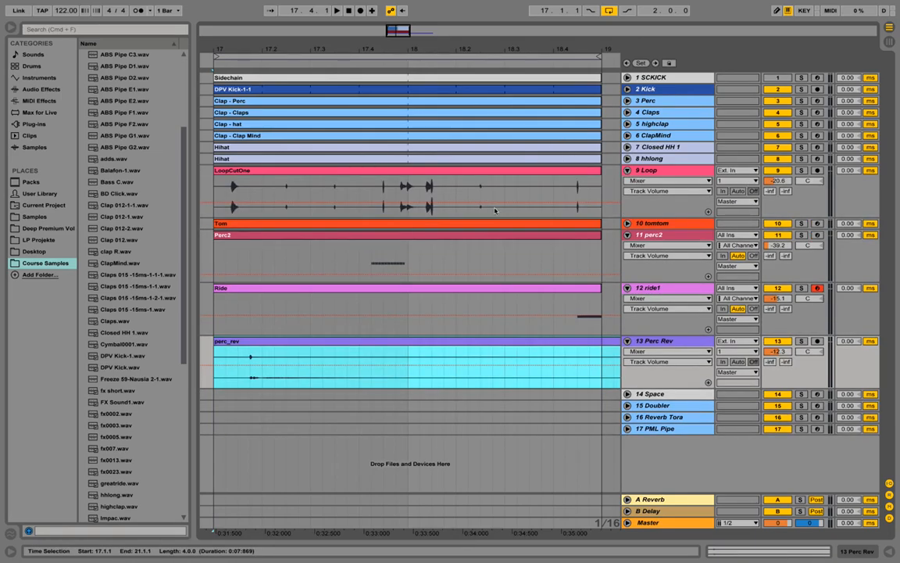
left_click(627, 223)
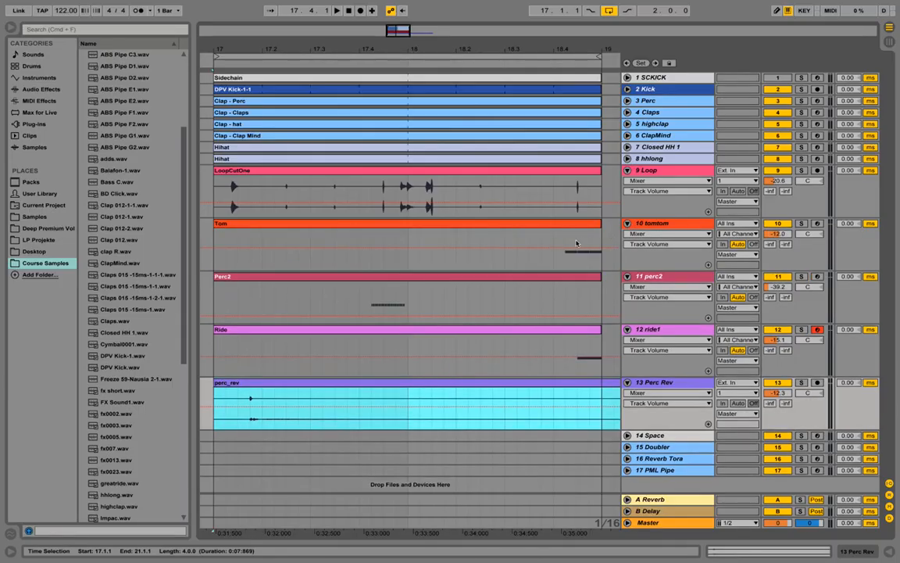